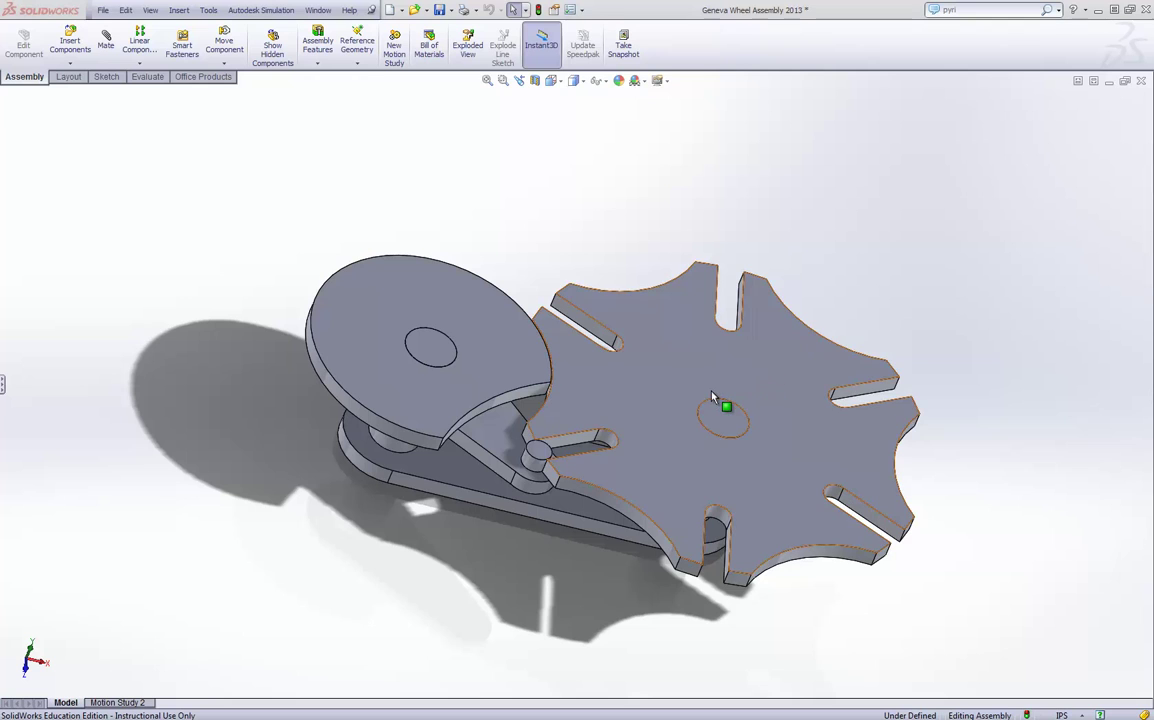
{"action": "left_click_drag", "start_coordinate": [716, 394], "coordinate": [837, 270]}
{"action": "middle_click_drag", "start_coordinate": [837, 270], "coordinate": [695, 391]}
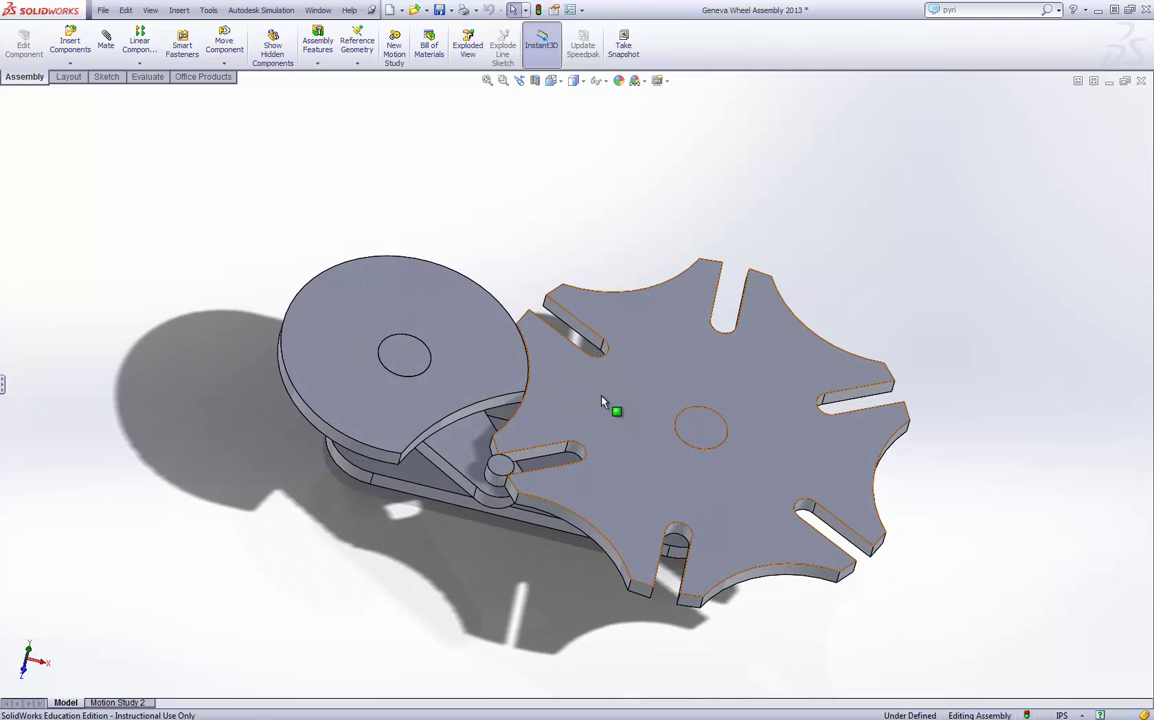
{"action": "middle_click_drag", "start_coordinate": [595, 394], "coordinate": [866, 279]}
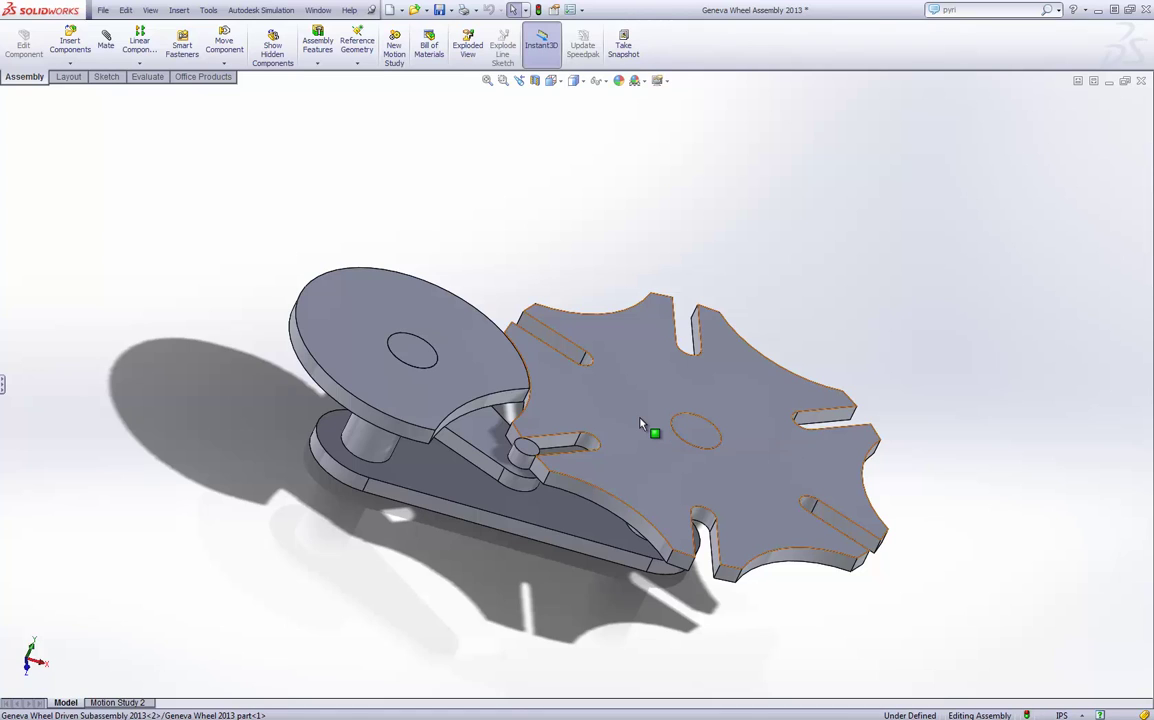
{"action": "middle_click_drag", "start_coordinate": [726, 335], "coordinate": [786, 314]}
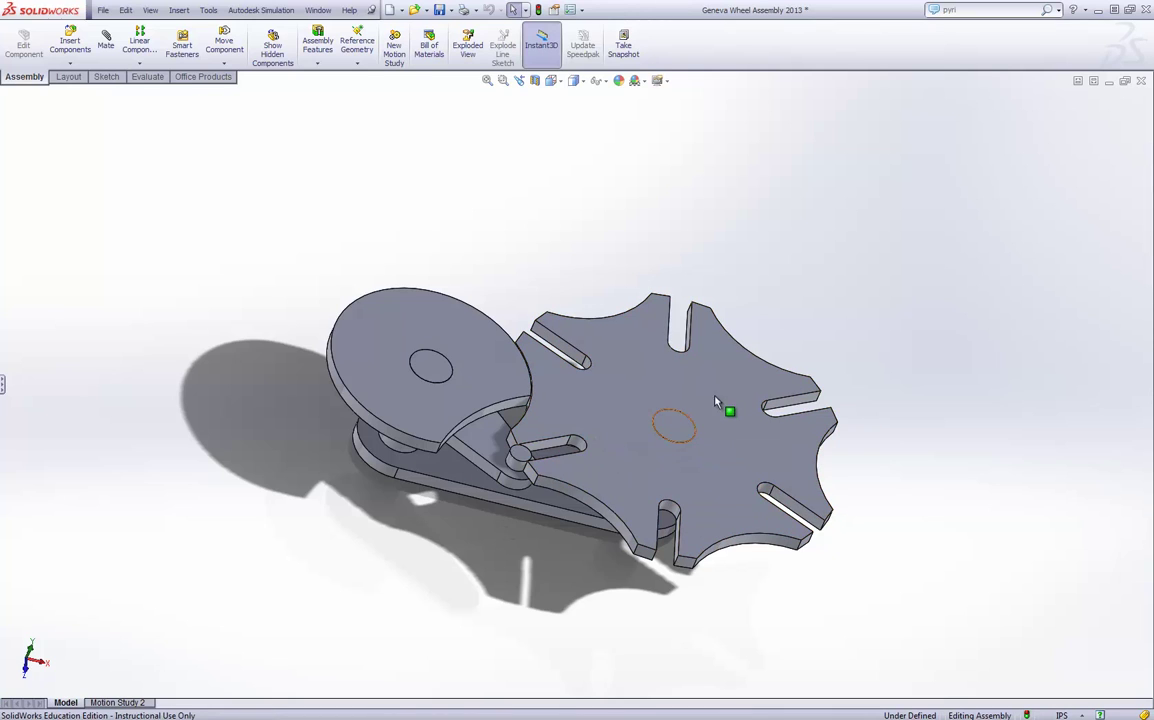
Open the Geneva Wheel 2013 part from the assembly and open the sketch of its extrusion for editing
{"action": "right_click", "coordinate": [648, 386]}
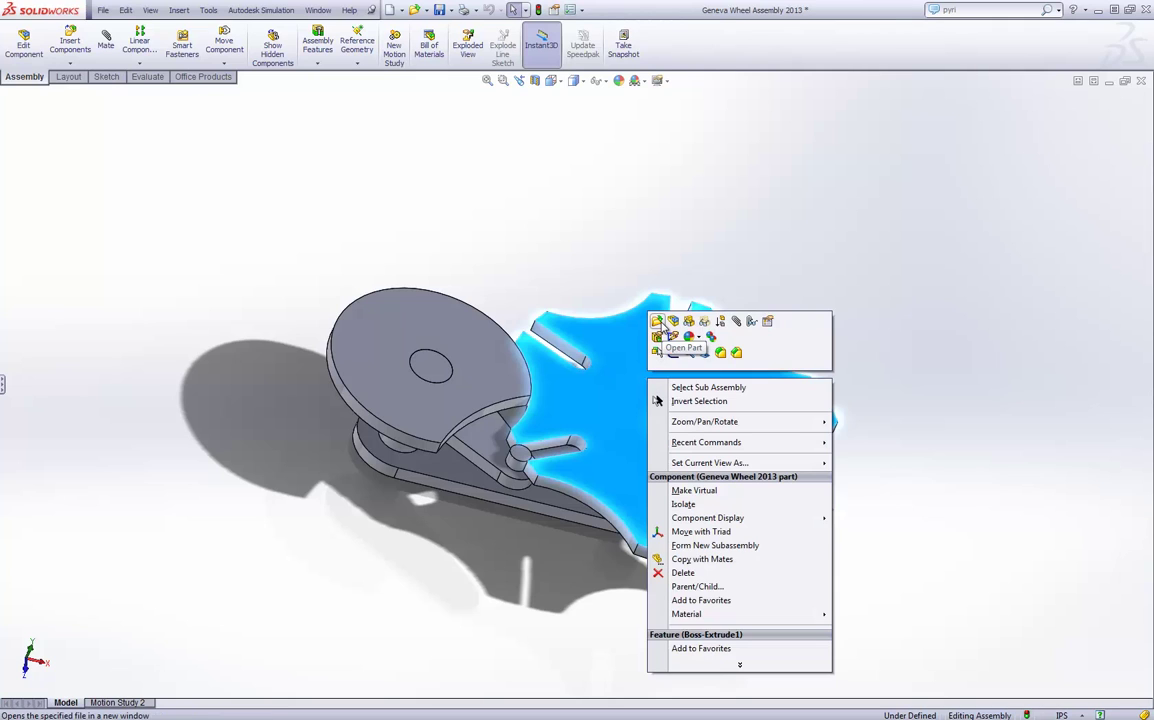
{"action": "left_click", "coordinate": [658, 322]}
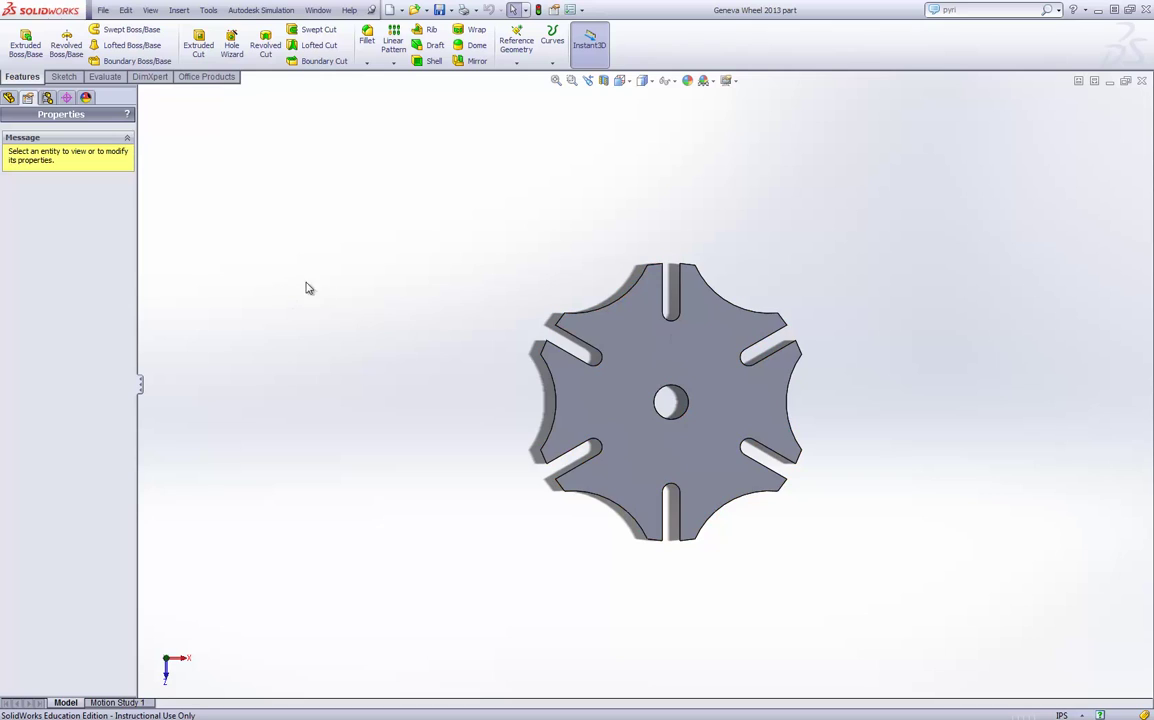
{"action": "left_click", "coordinate": [9, 97]}
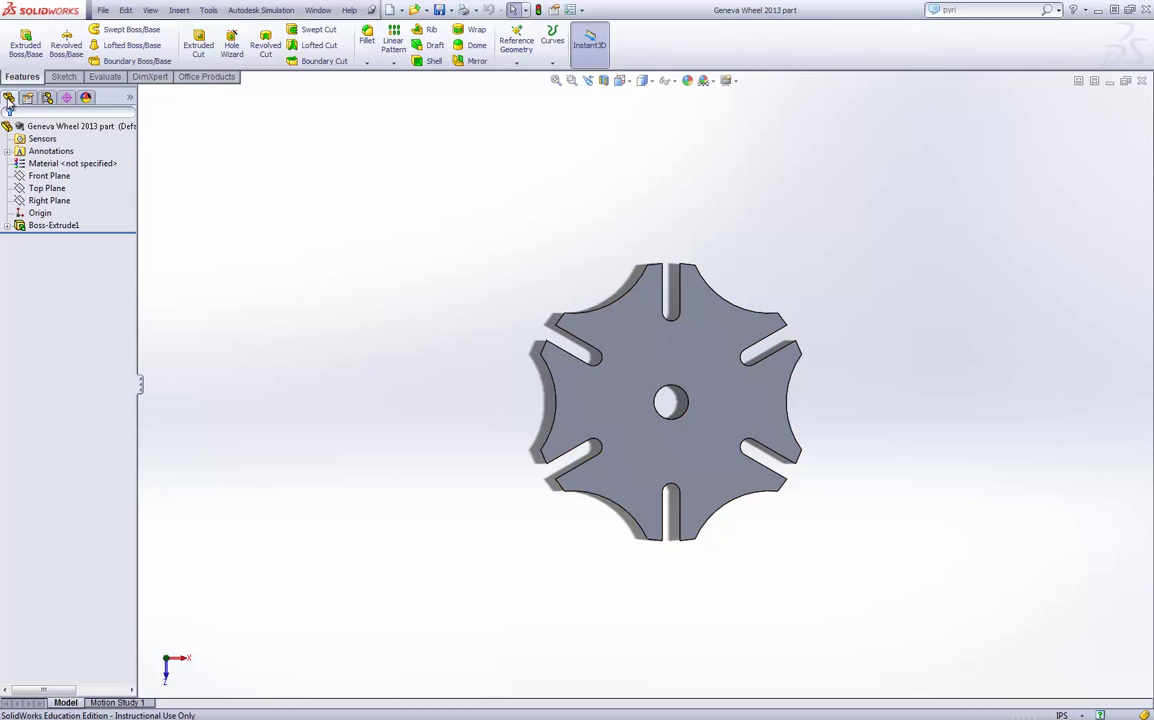
{"action": "left_click", "coordinate": [8, 226]}
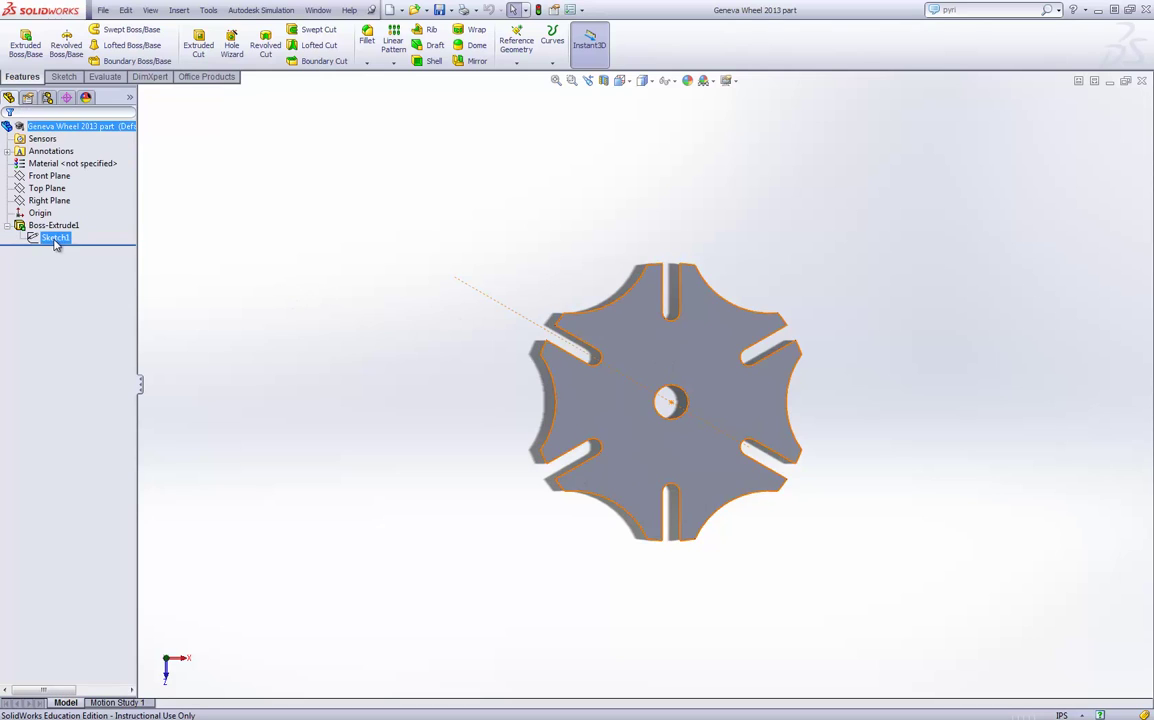
{"action": "right_click", "coordinate": [60, 240]}
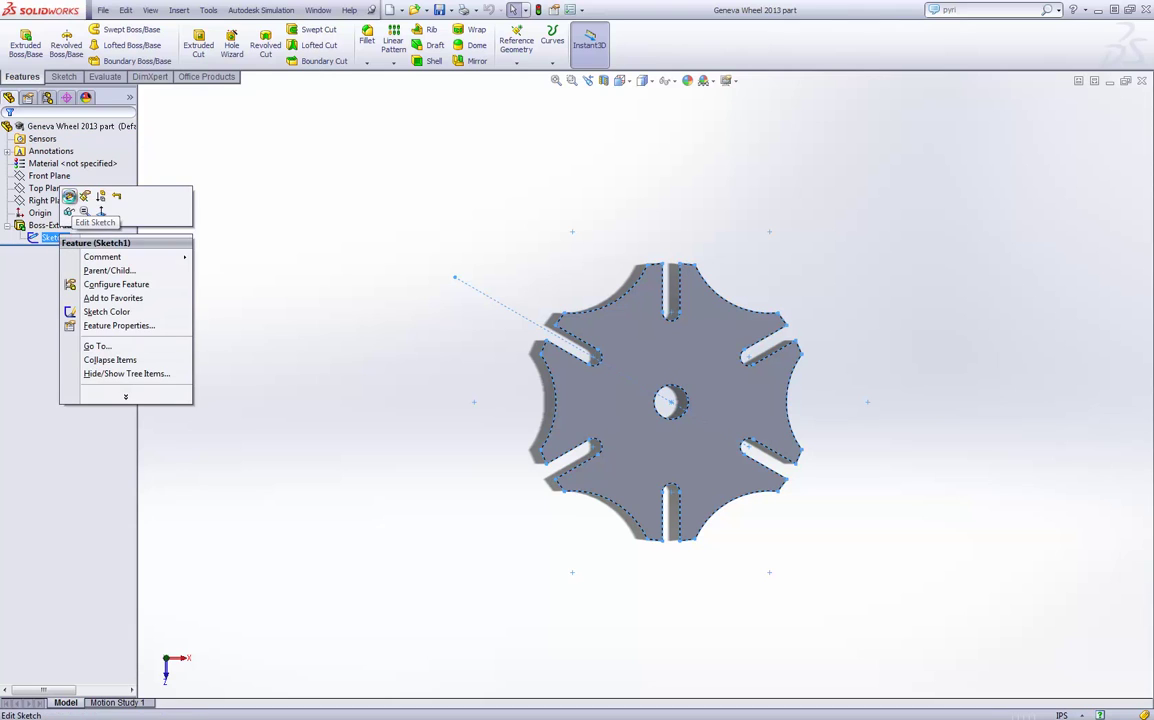
{"action": "left_click", "coordinate": [71, 198]}
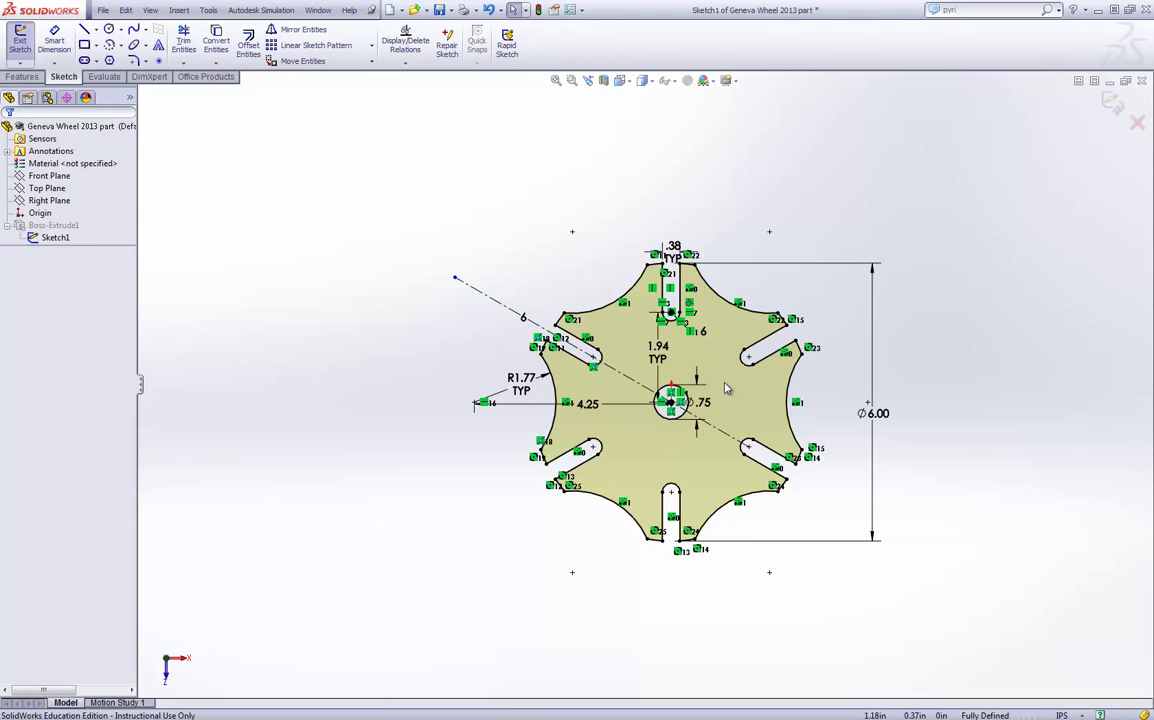
Review the Geneva wheel sketch's dimensions and the available sketch pattern types, and exit the sketch
{"action": "scroll", "coordinate": [682, 368], "scroll_direction": "down", "scroll_amount": 5}
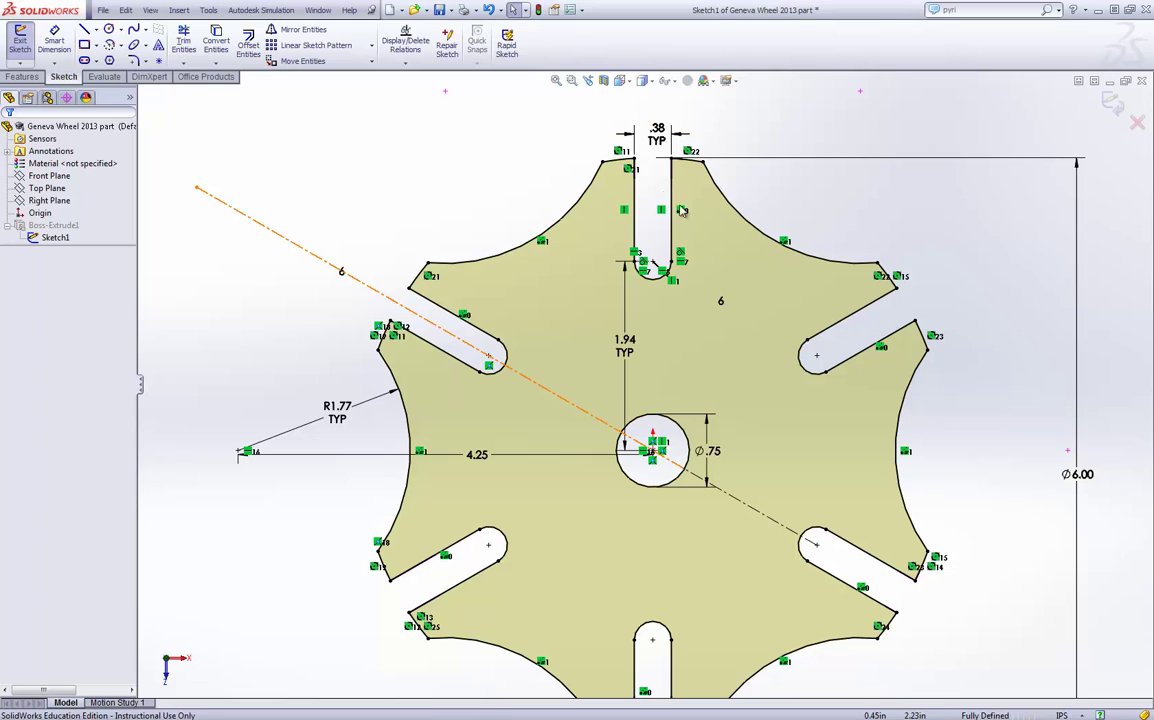
{"action": "key", "text": "f"}
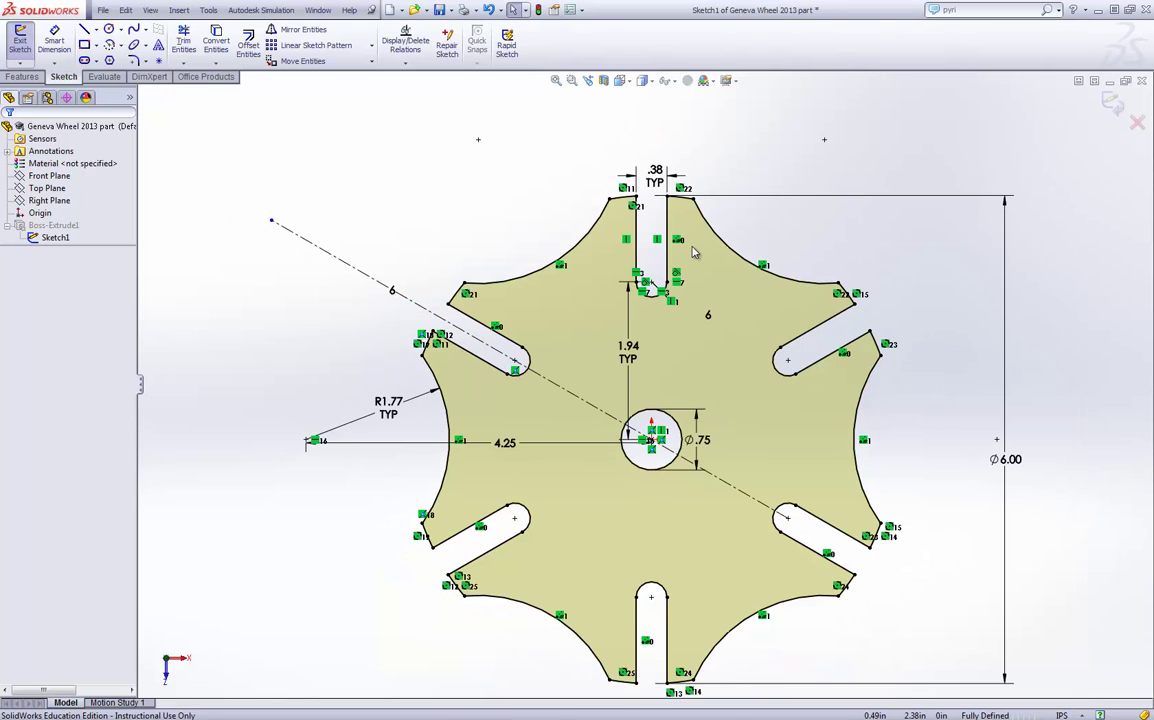
{"action": "left_click", "coordinate": [372, 48]}
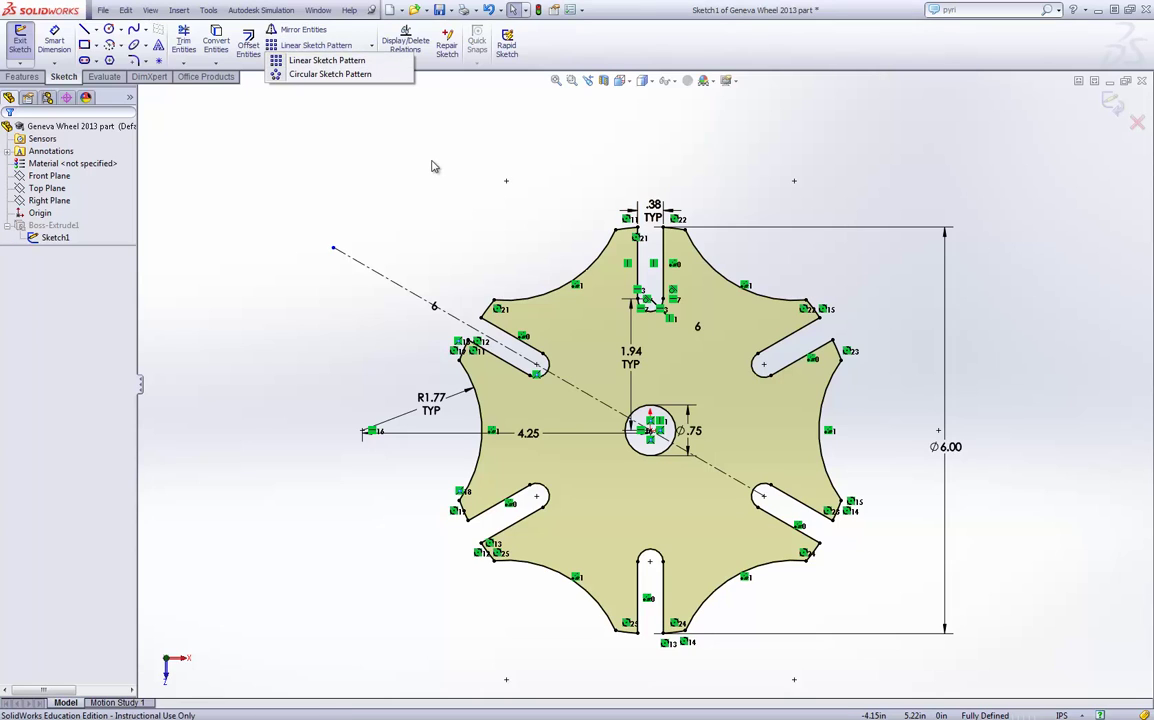
{"action": "left_click", "coordinate": [711, 257]}
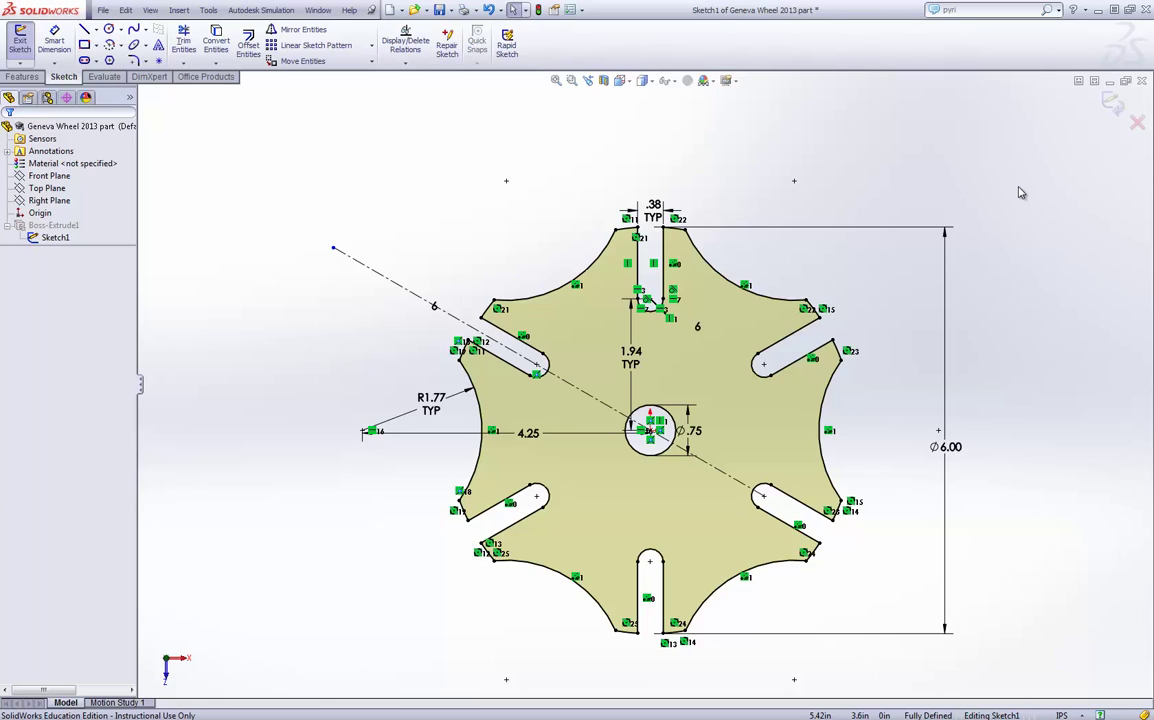
{"action": "left_click", "coordinate": [1113, 107]}
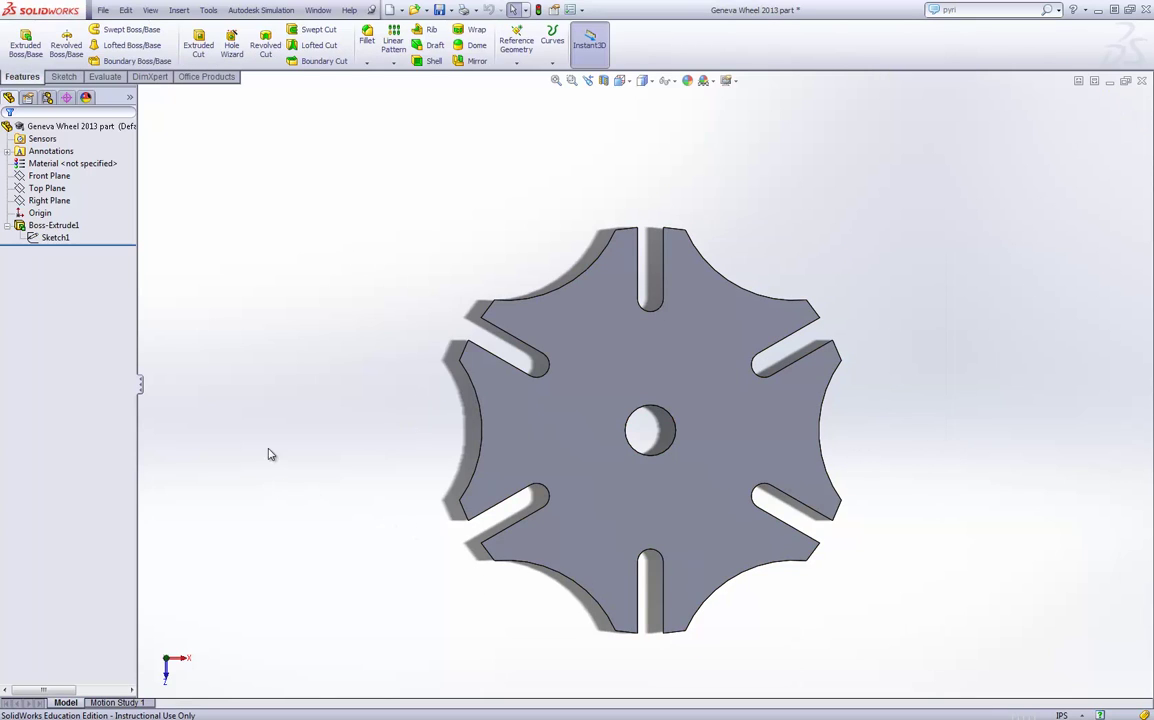
View the open cylindrical pin, cylindrical shaft and Ground Link 2013 parts one after another
{"action": "left_click", "coordinate": [328, 10]}
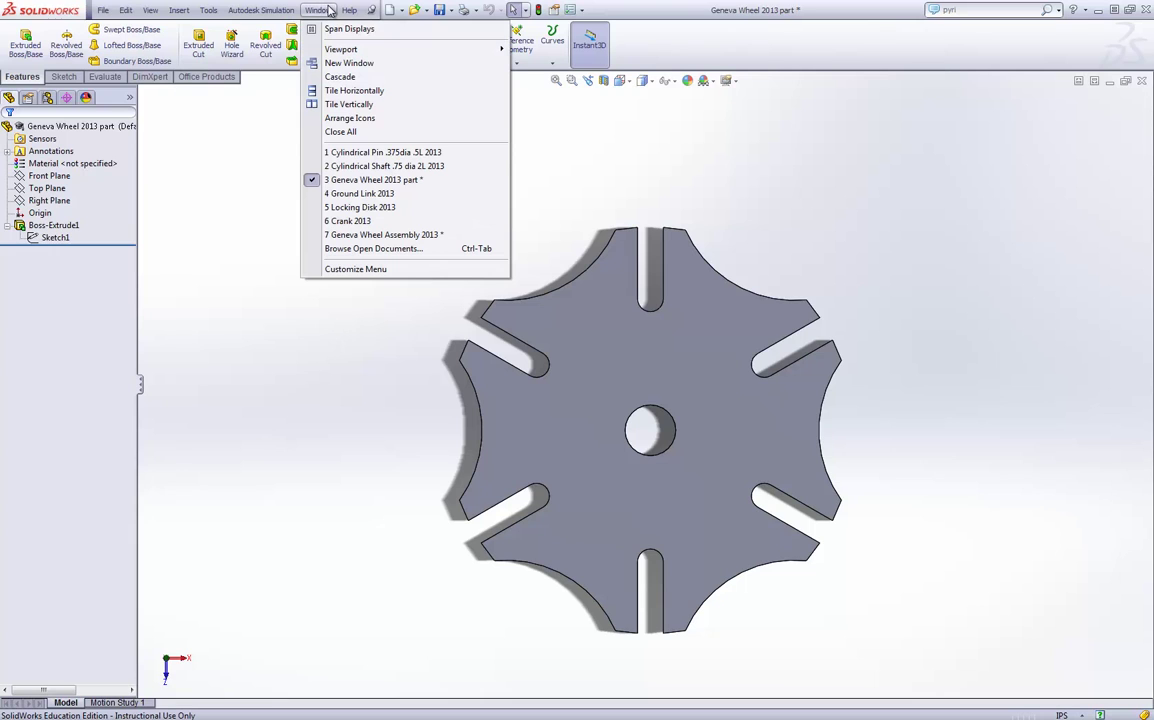
{"action": "left_click", "coordinate": [382, 153]}
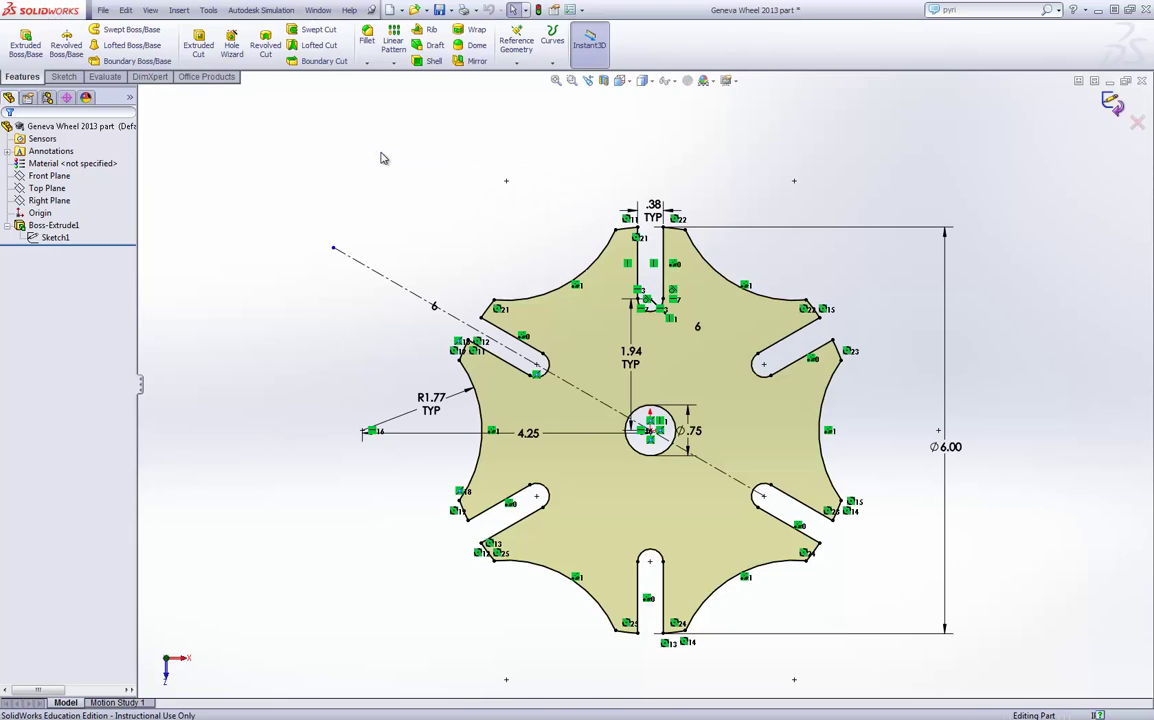
{"action": "left_click", "coordinate": [322, 10]}
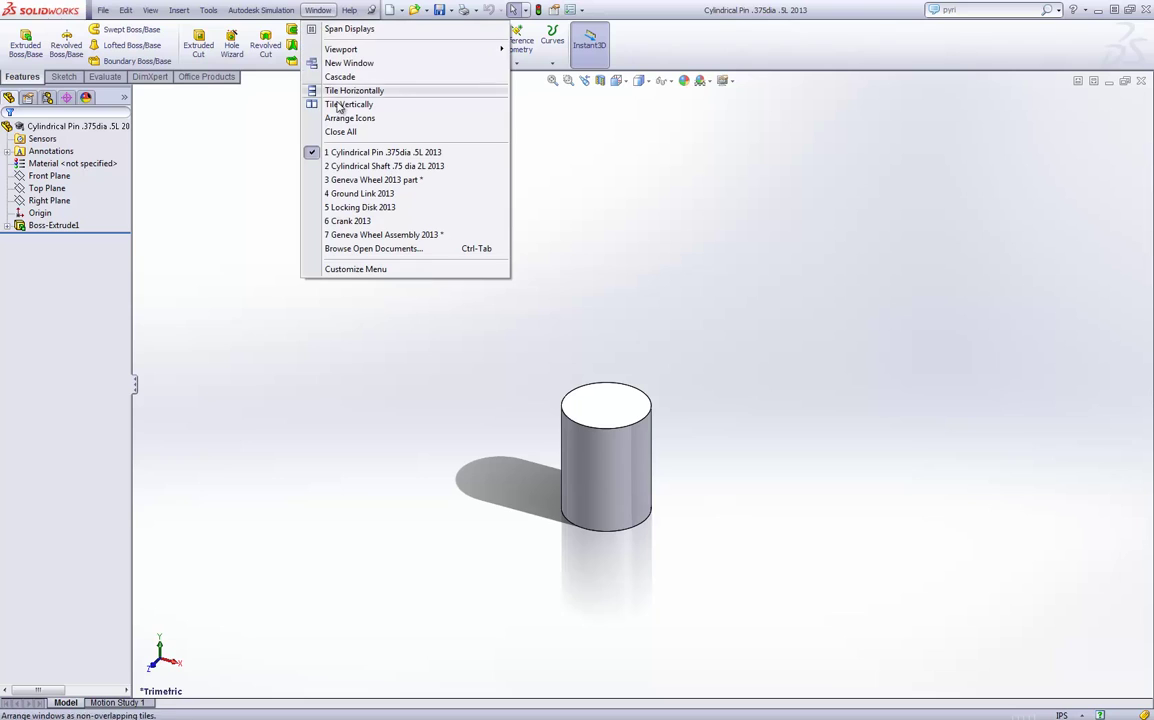
{"action": "left_click", "coordinate": [348, 167]}
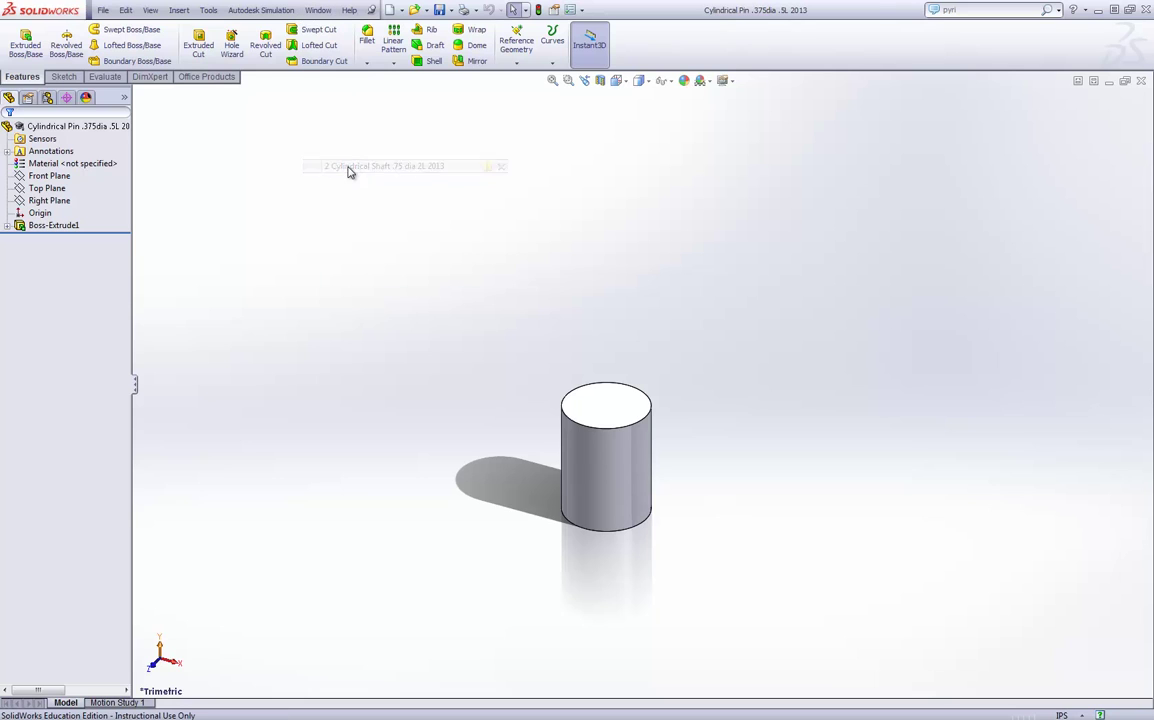
{"action": "left_click", "coordinate": [318, 10]}
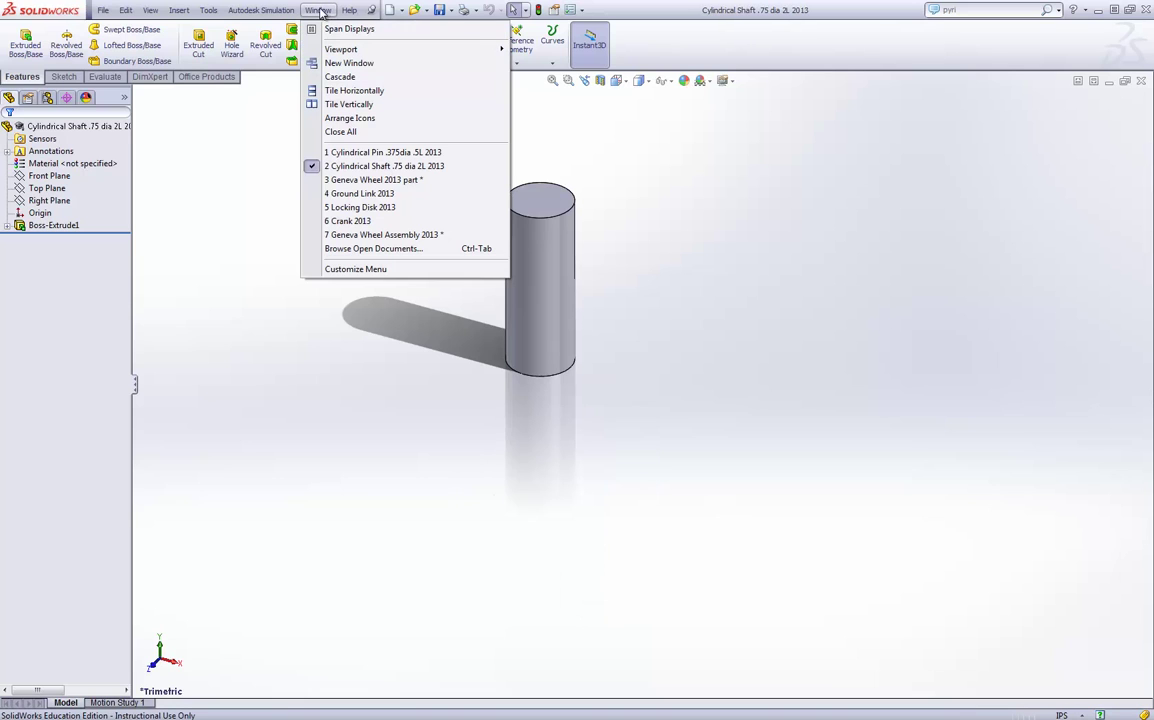
{"action": "left_click", "coordinate": [380, 194]}
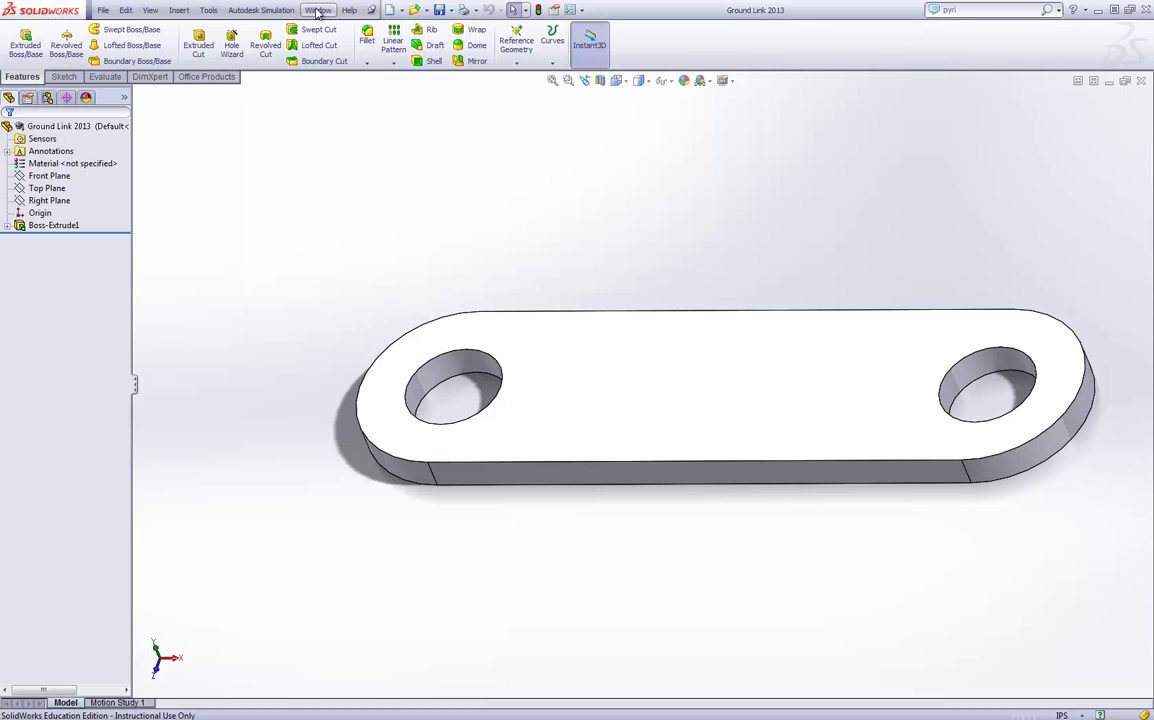
View the Locking Disk 2013 and Crank 2013 parts and return to the Geneva Wheel Assembly 2013 document
{"action": "left_click", "coordinate": [318, 11]}
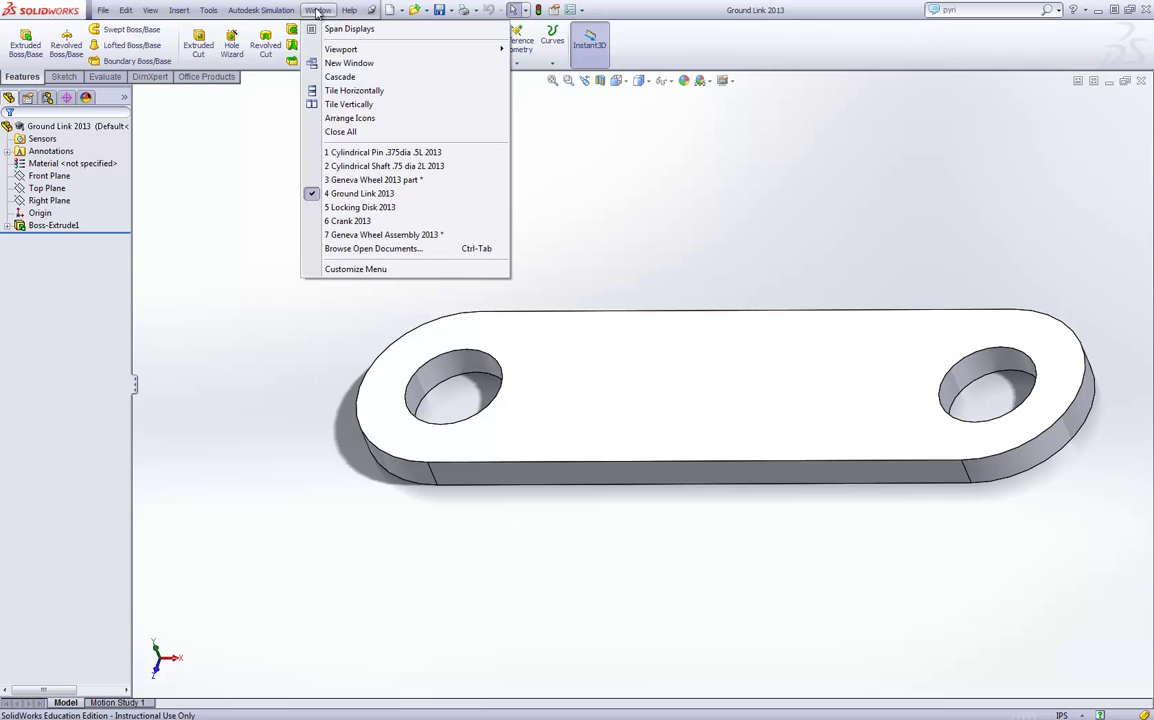
{"action": "left_click", "coordinate": [375, 213]}
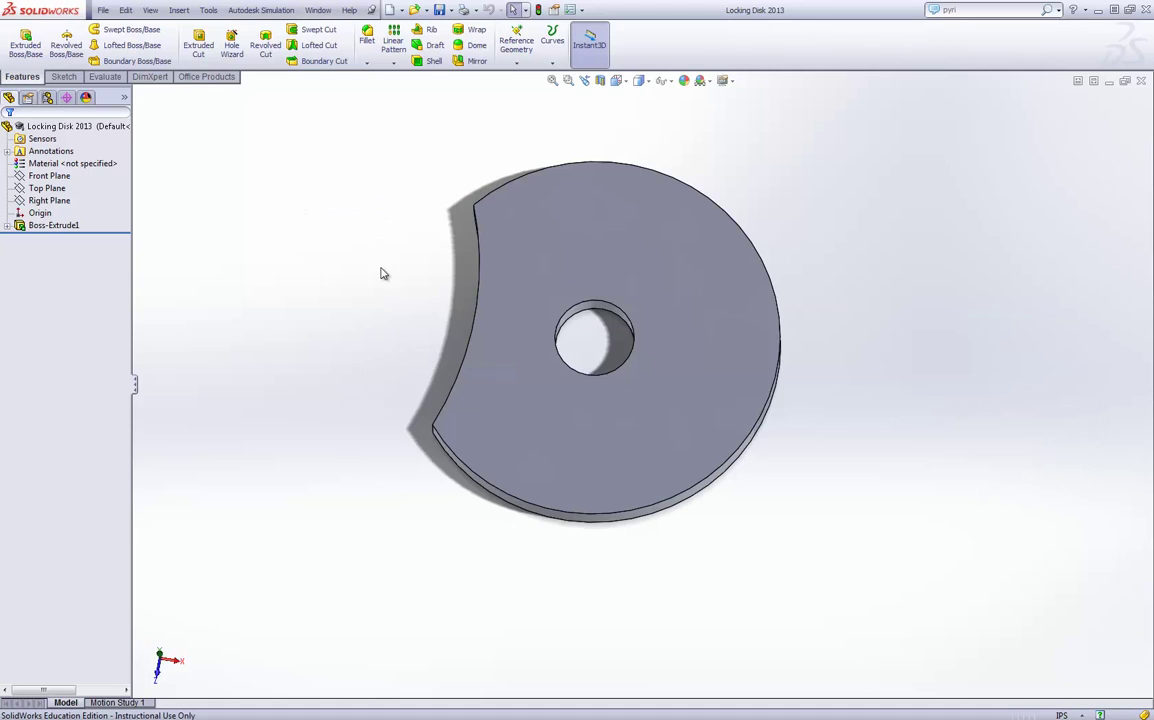
{"action": "left_click", "coordinate": [318, 11]}
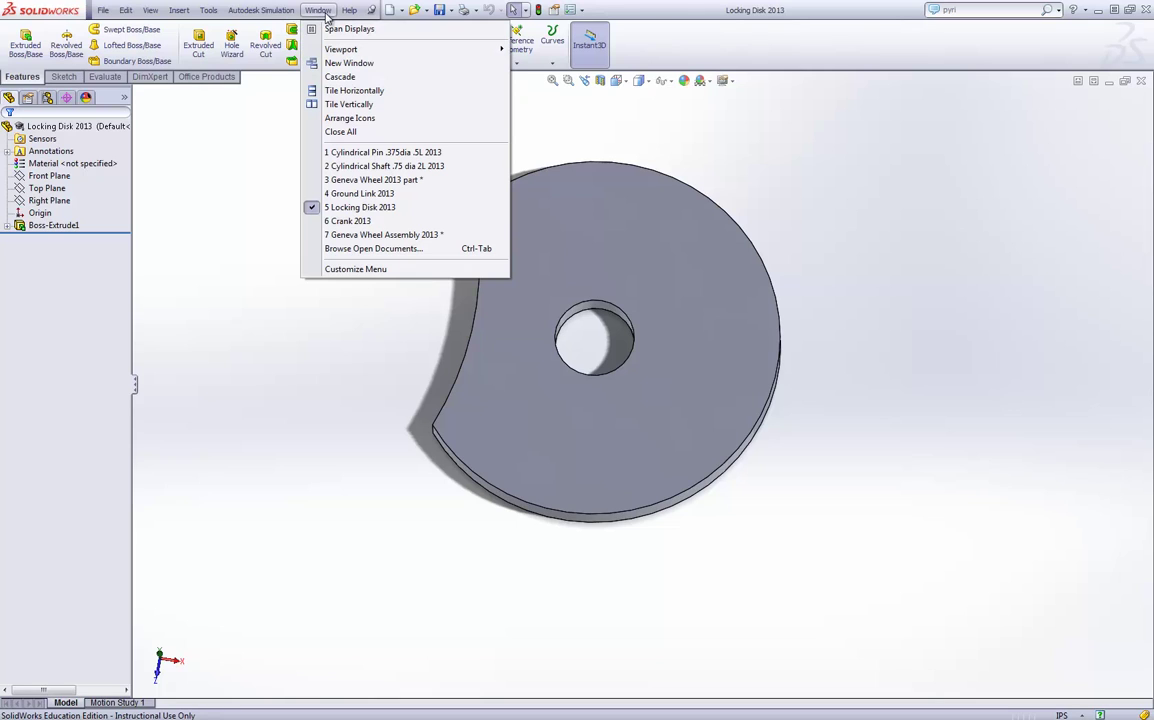
{"action": "left_click", "coordinate": [362, 221]}
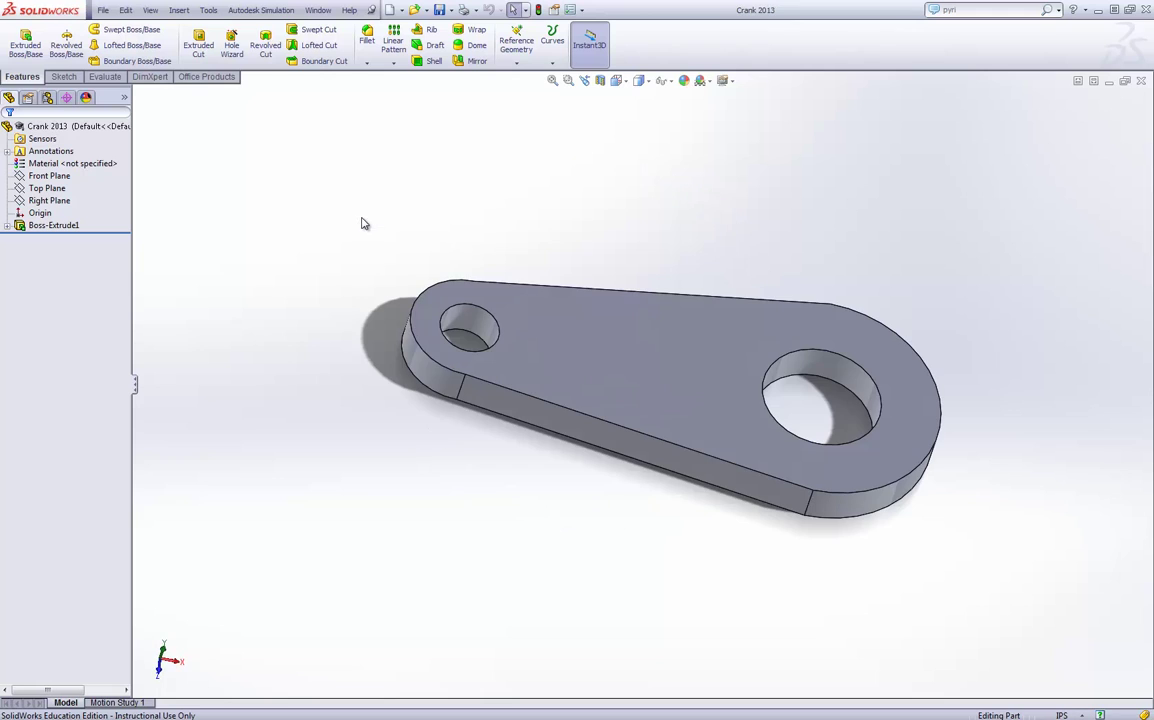
{"action": "left_click", "coordinate": [318, 11]}
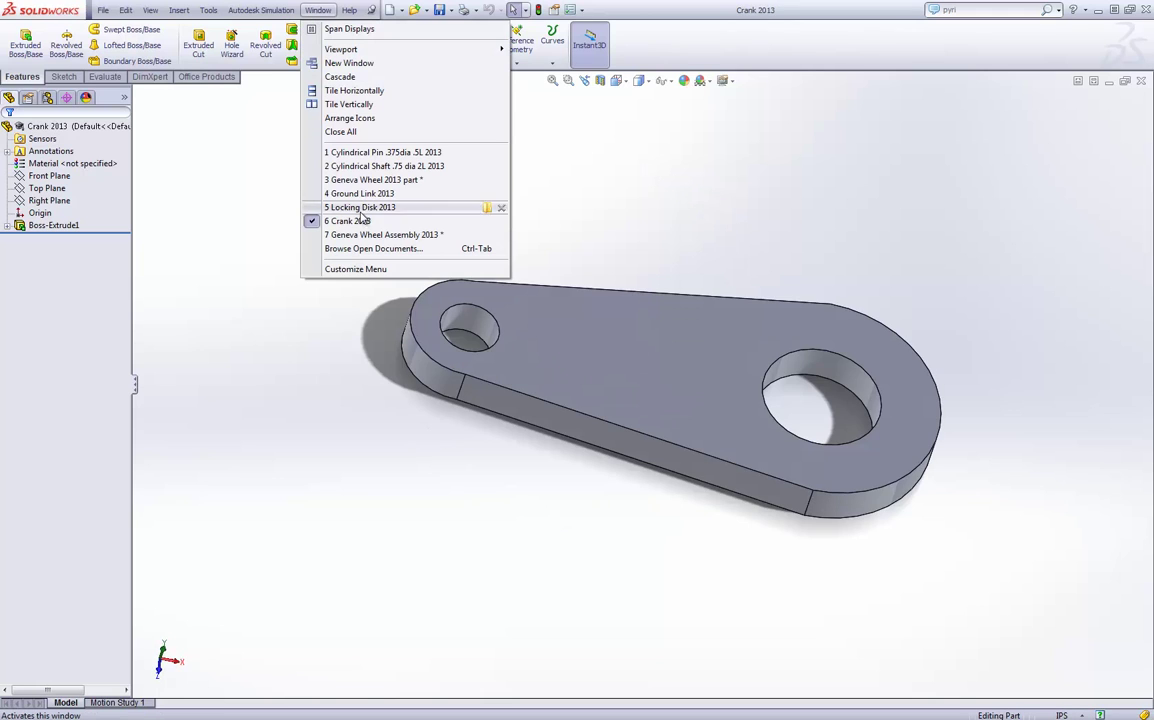
{"action": "left_click", "coordinate": [370, 235]}
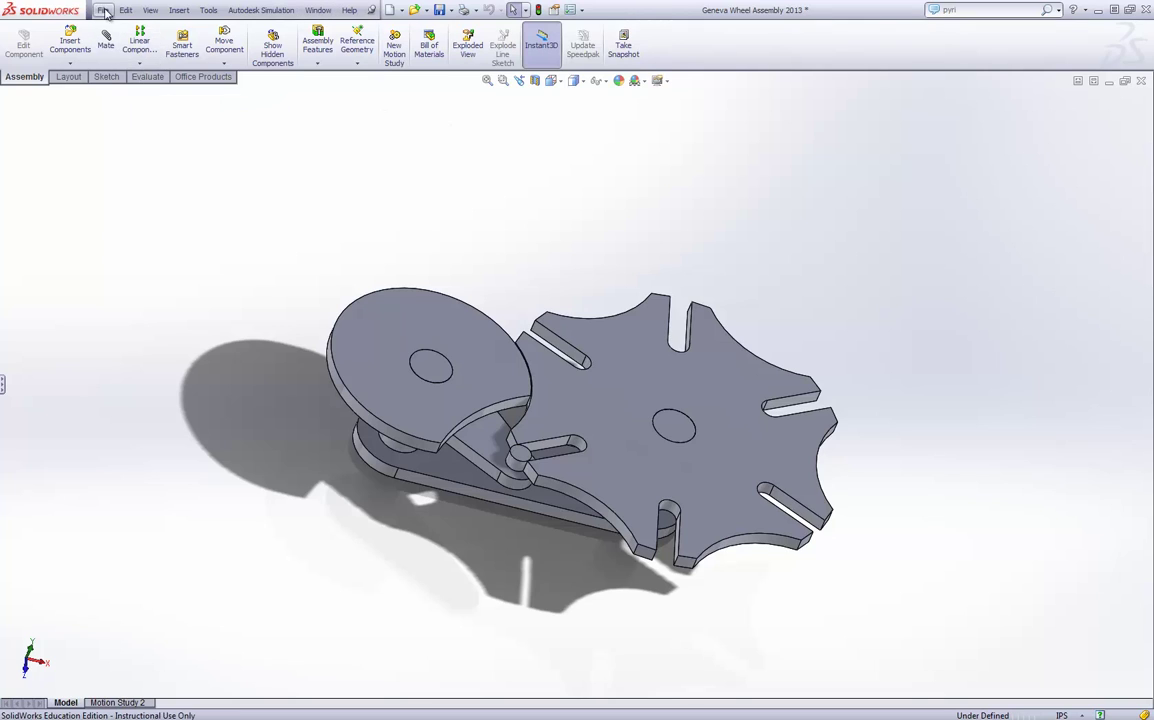
Create a new assembly from the Assembly template and place the Cylindrical Shaft .75 dia 2L 2013 part as its first component
{"action": "left_click", "coordinate": [403, 11]}
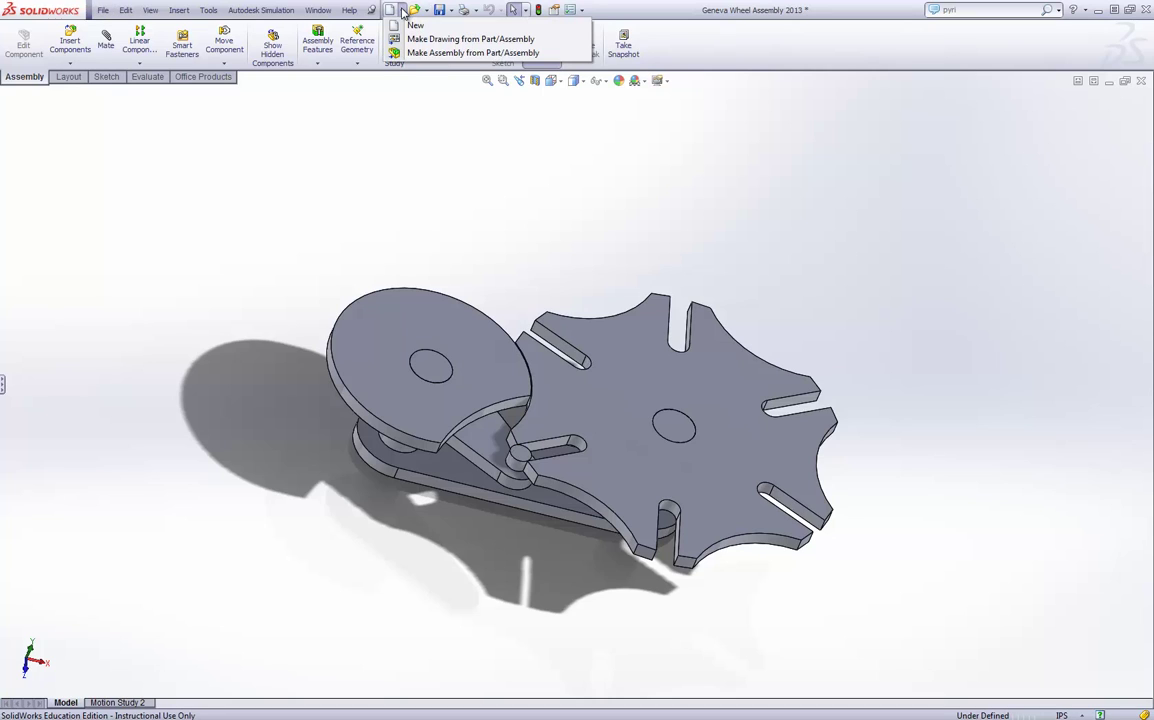
{"action": "left_click", "coordinate": [430, 52]}
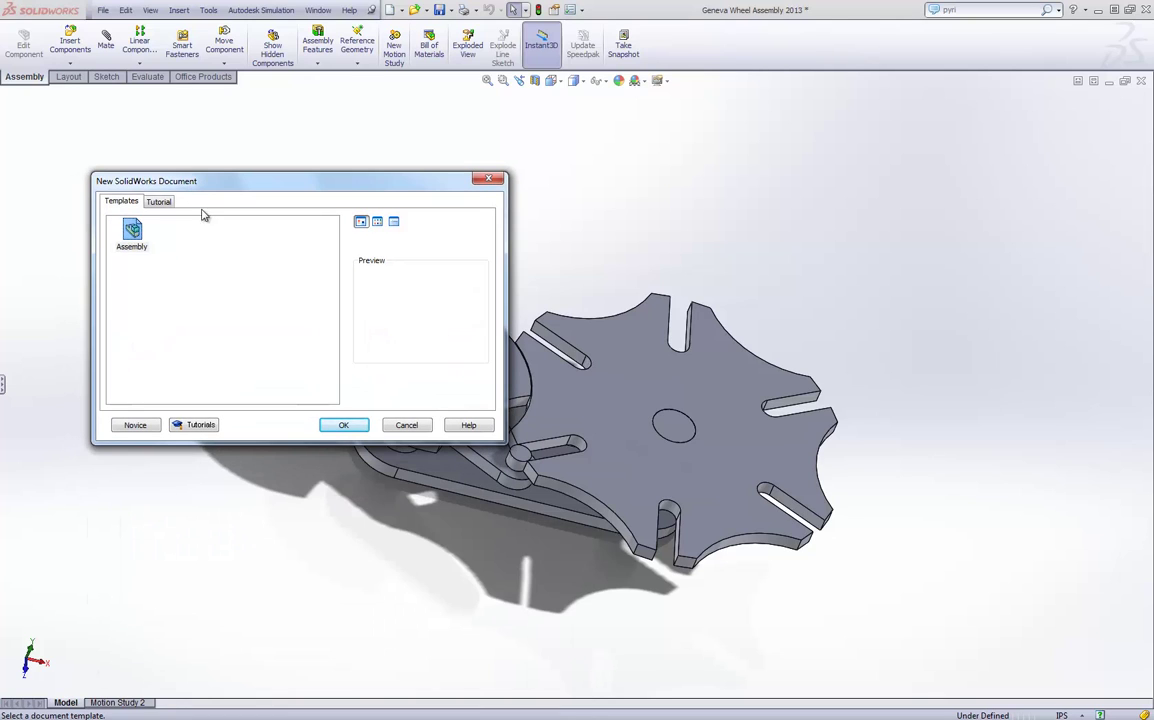
{"action": "left_click", "coordinate": [341, 424]}
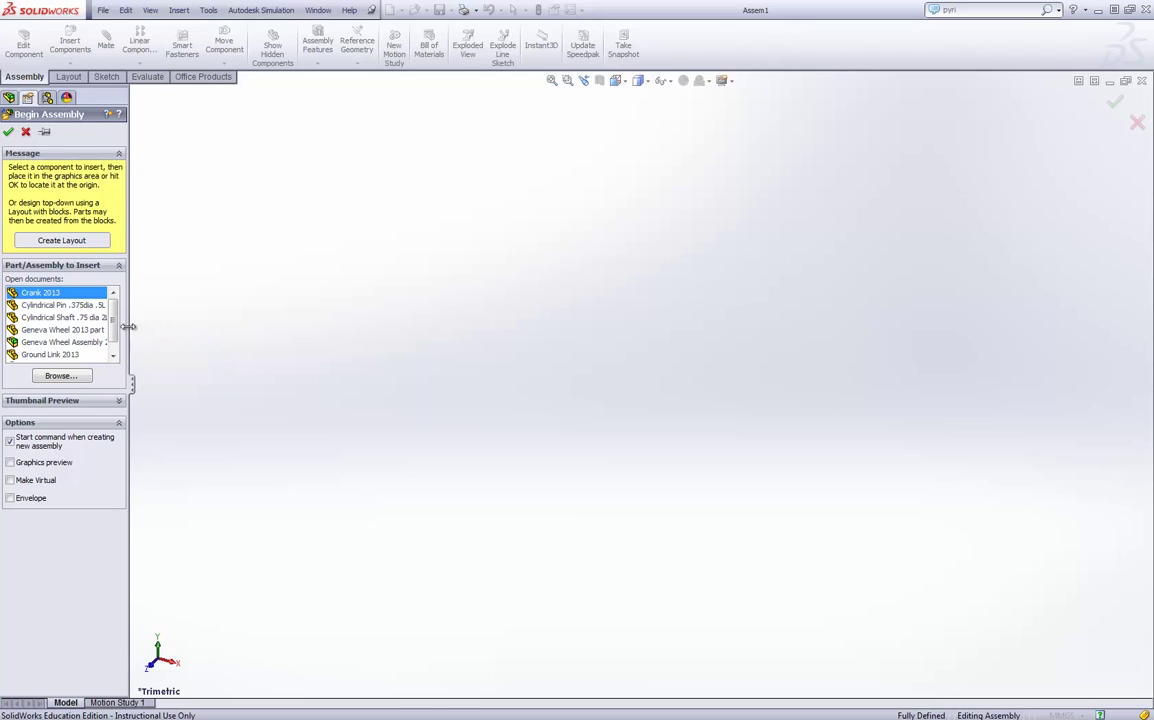
{"action": "left_click", "coordinate": [57, 318]}
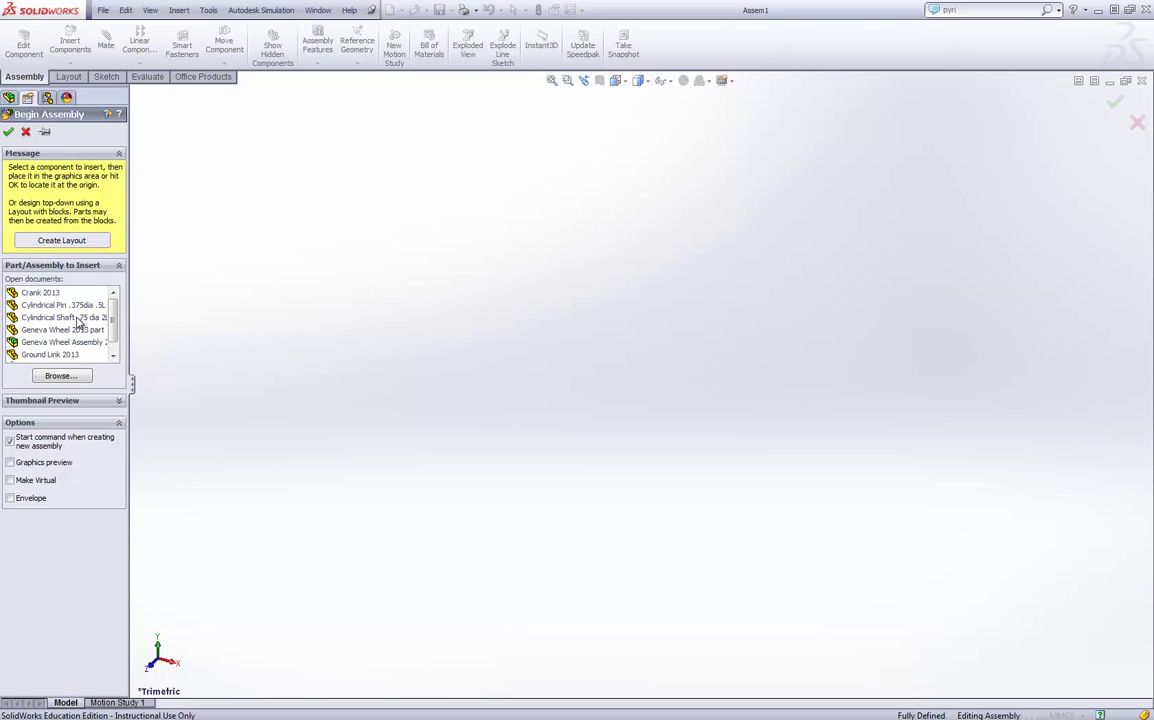
{"action": "left_click", "coordinate": [78, 318]}
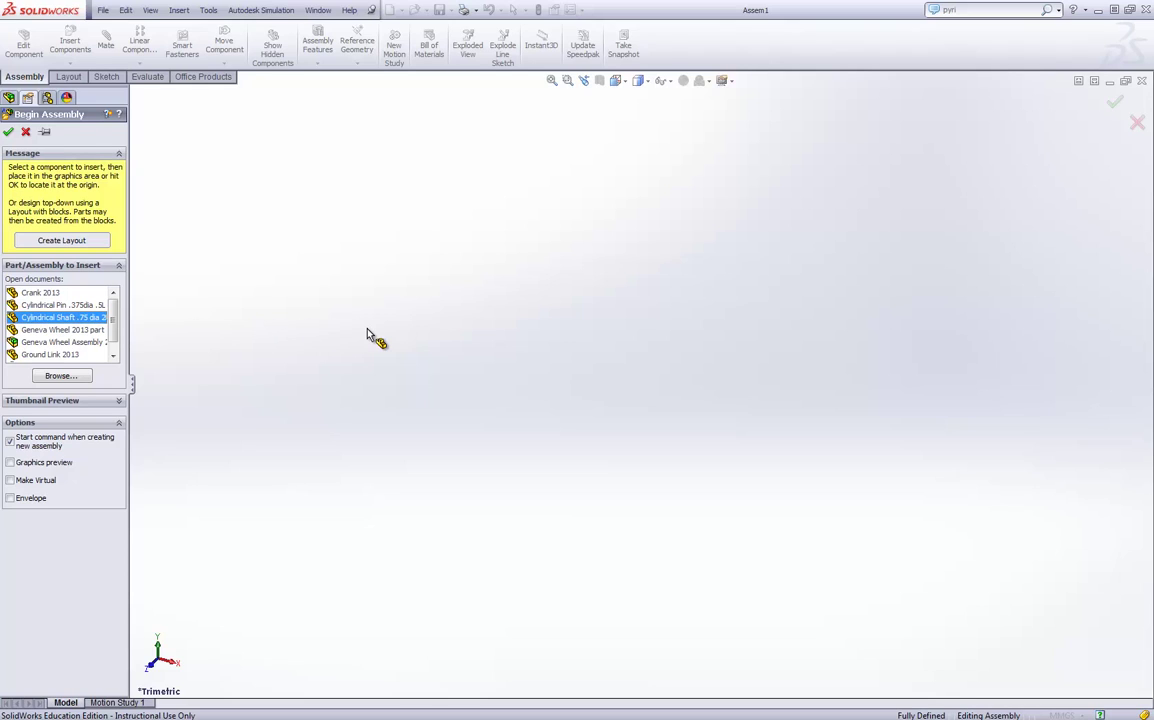
{"action": "left_click", "coordinate": [432, 347]}
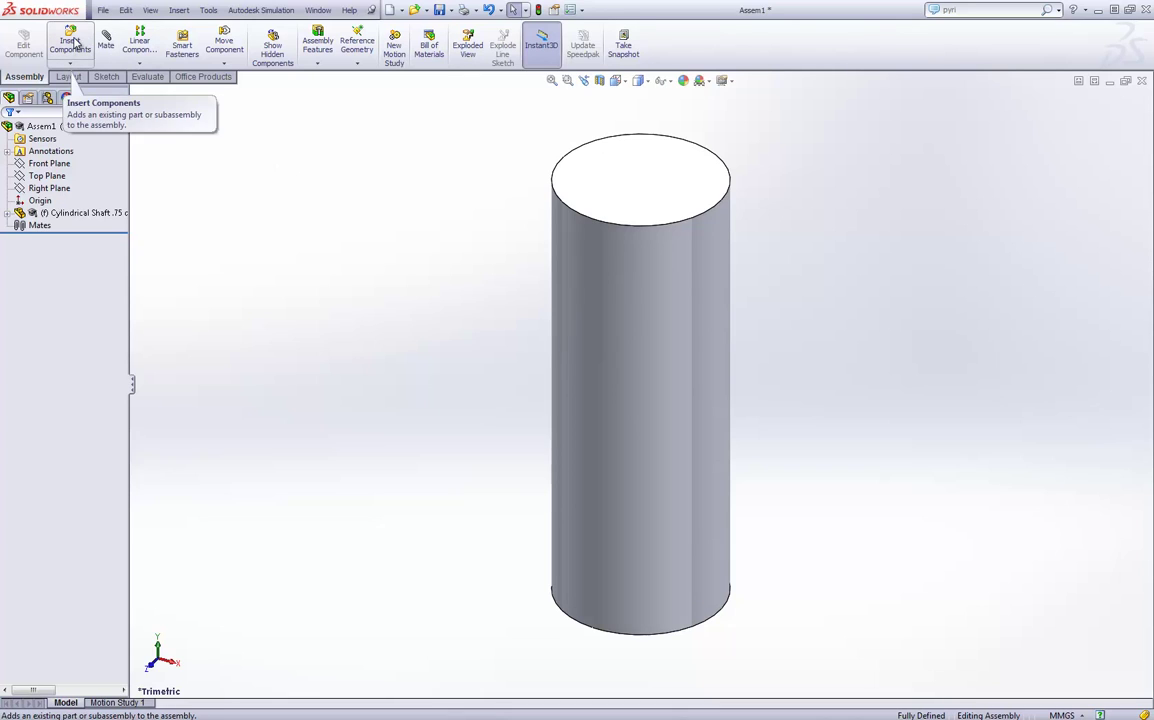
Insert the Geneva Wheel 2013 part into the assembly and place it beside the cylindrical shaft
{"action": "left_click", "coordinate": [75, 42]}
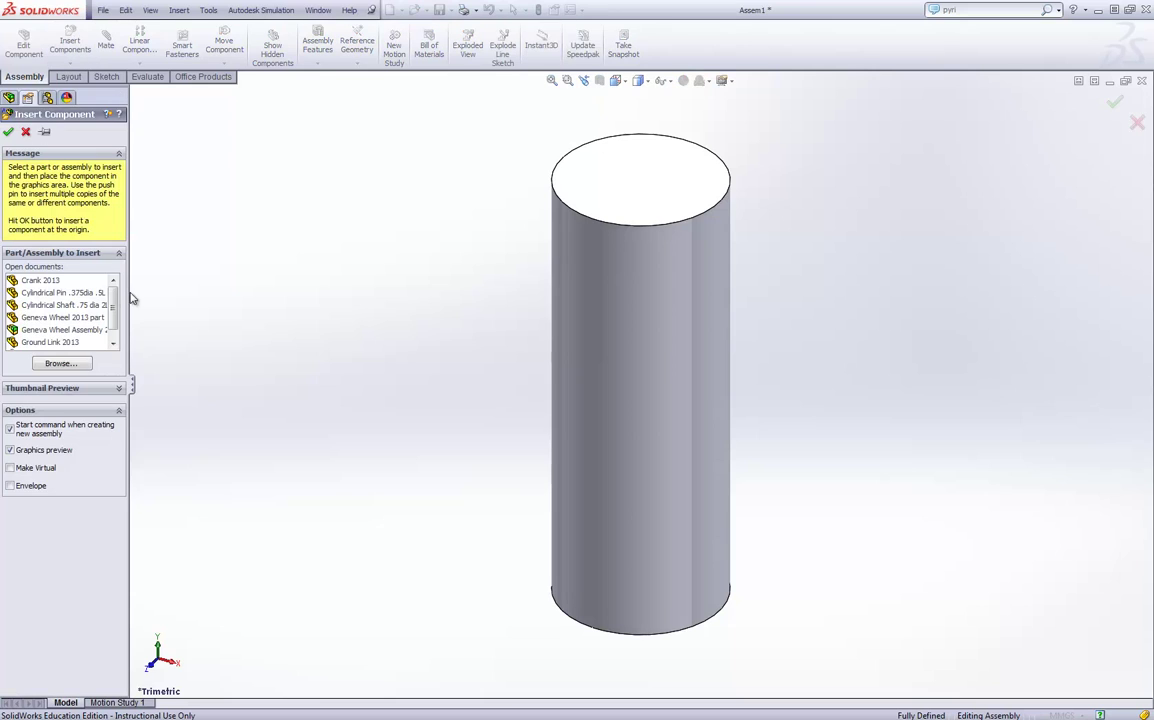
{"action": "left_click", "coordinate": [65, 319]}
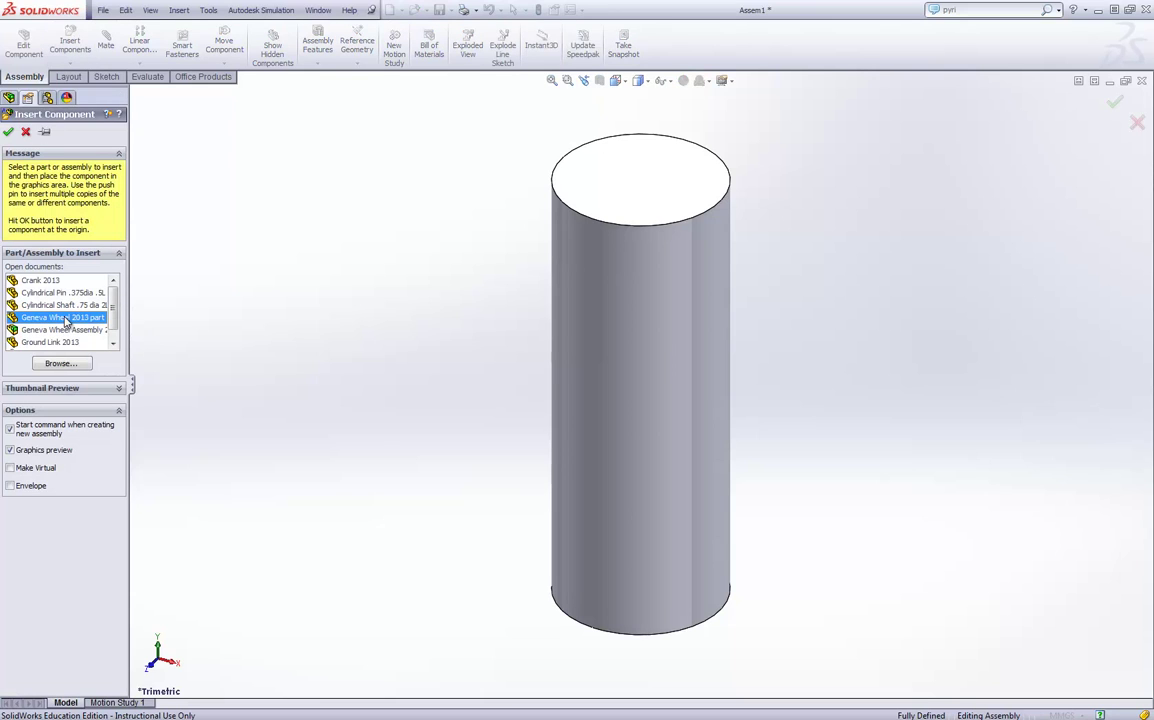
{"action": "scroll", "coordinate": [433, 322], "scroll_direction": "up", "scroll_amount": 5}
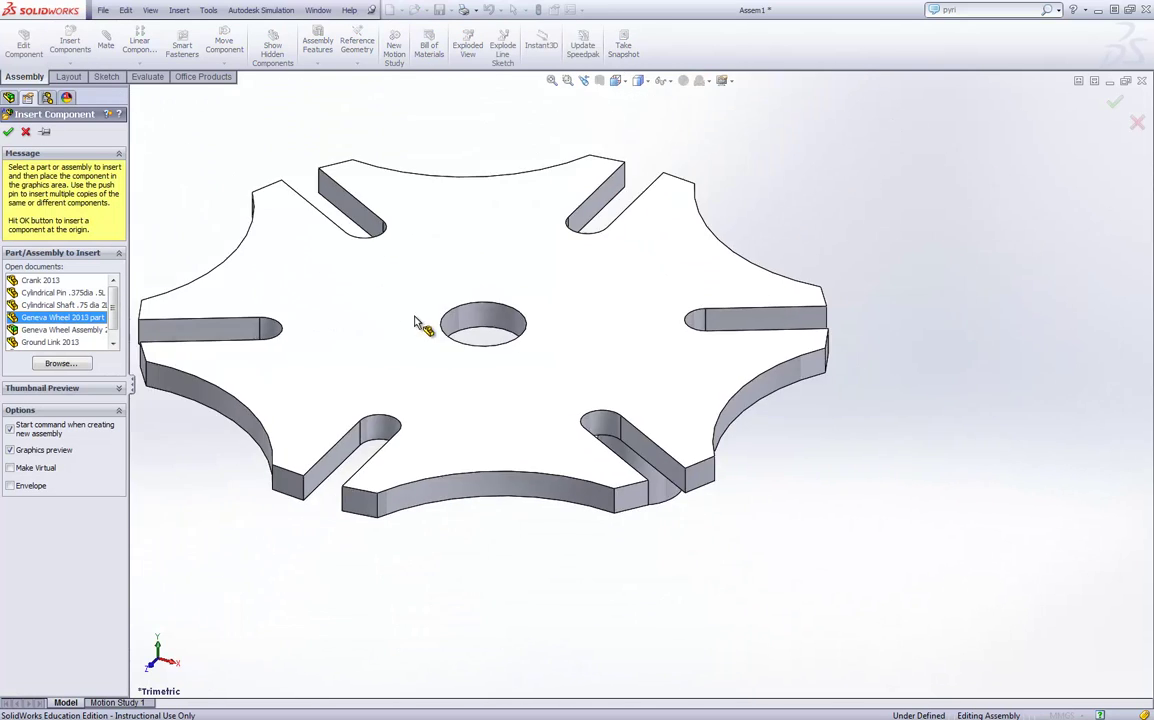
{"action": "scroll", "coordinate": [482, 363], "scroll_direction": "down", "scroll_amount": 3}
{"action": "scroll", "coordinate": [420, 350], "scroll_direction": "up", "scroll_amount": 5}
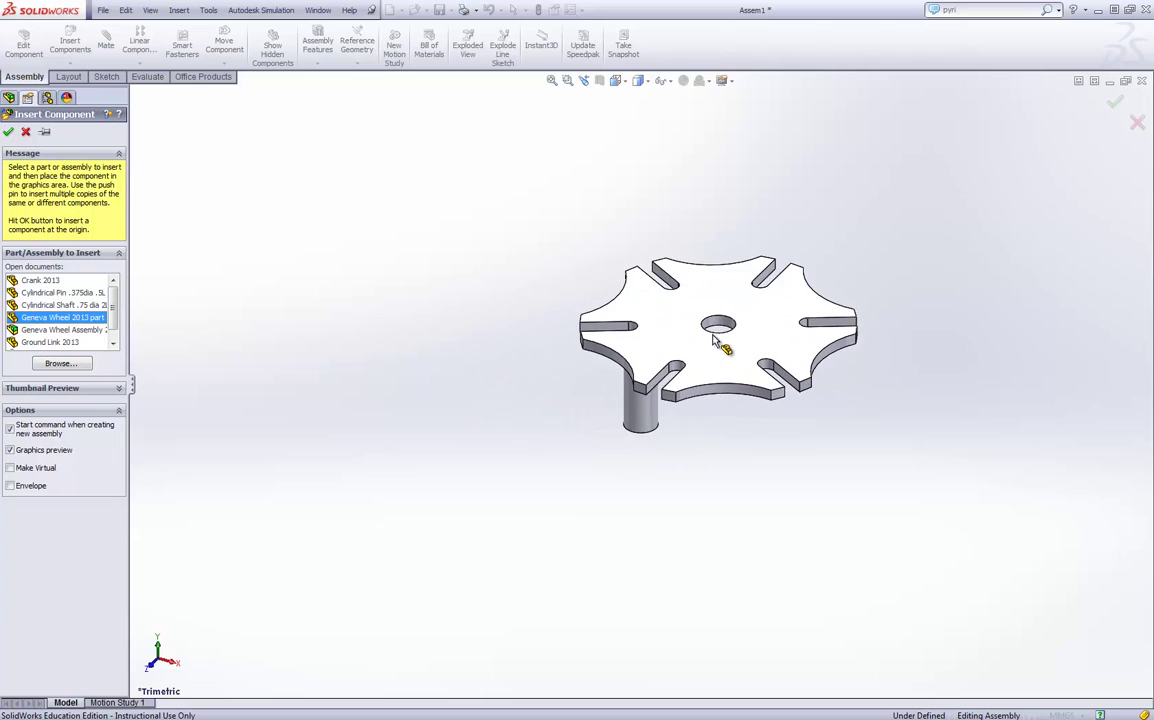
{"action": "left_click", "coordinate": [826, 343]}
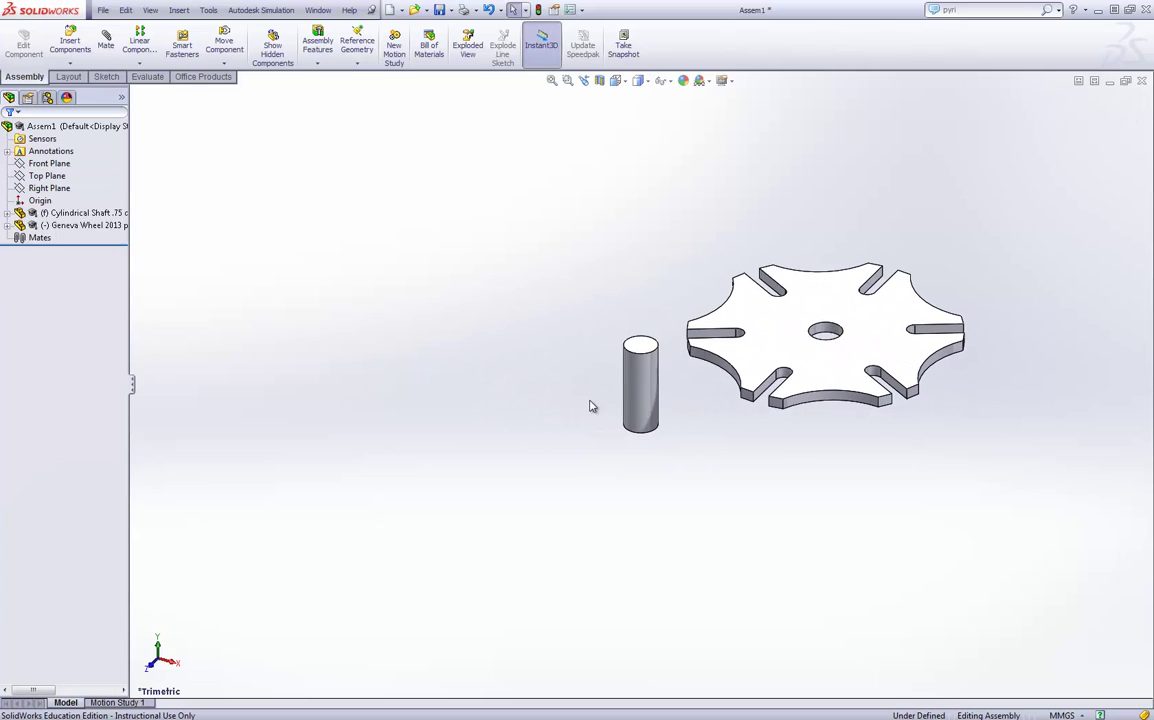
Add a concentric mate between the shaft's cylindrical face and the Geneva wheel's center hole
{"action": "middle_click_drag", "start_coordinate": [592, 407], "coordinate": [388, 295]}
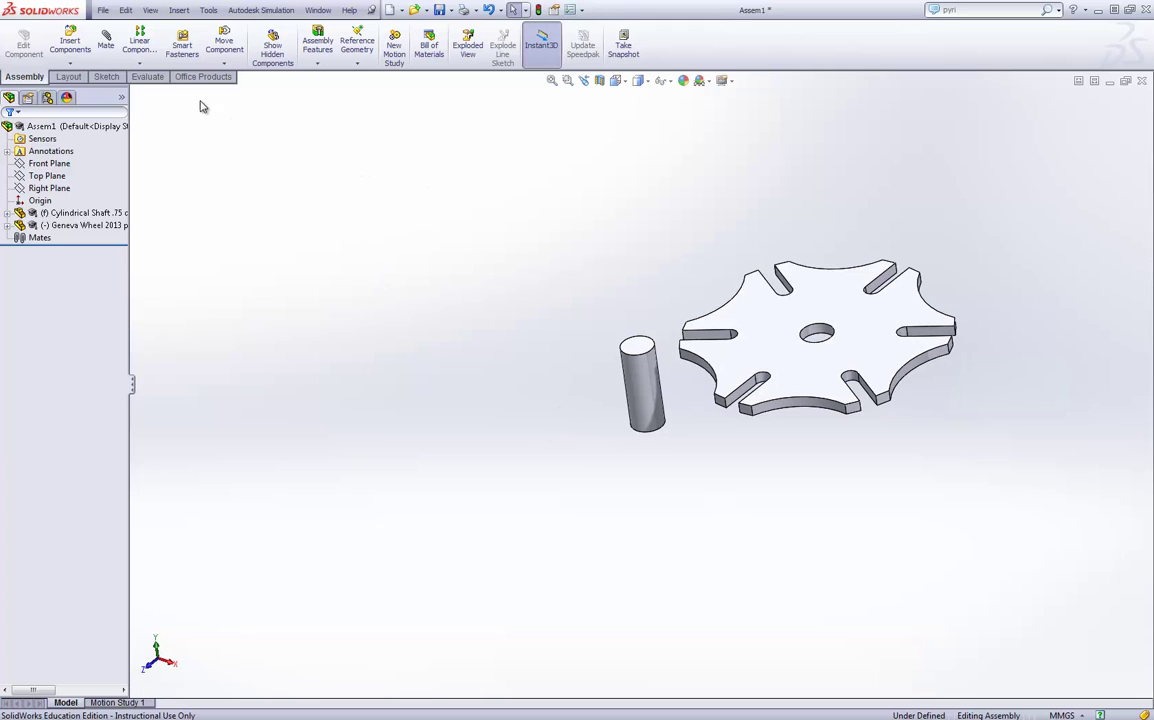
{"action": "left_click", "coordinate": [105, 42]}
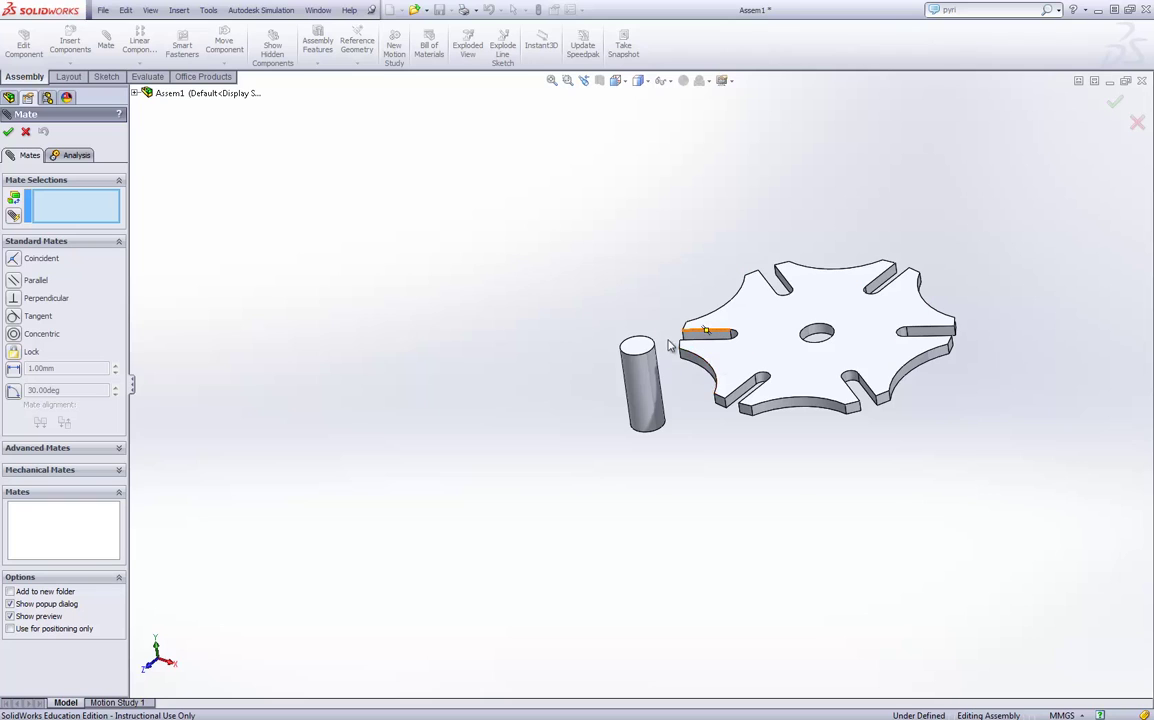
{"action": "scroll", "coordinate": [670, 346], "scroll_direction": "down", "scroll_amount": 4}
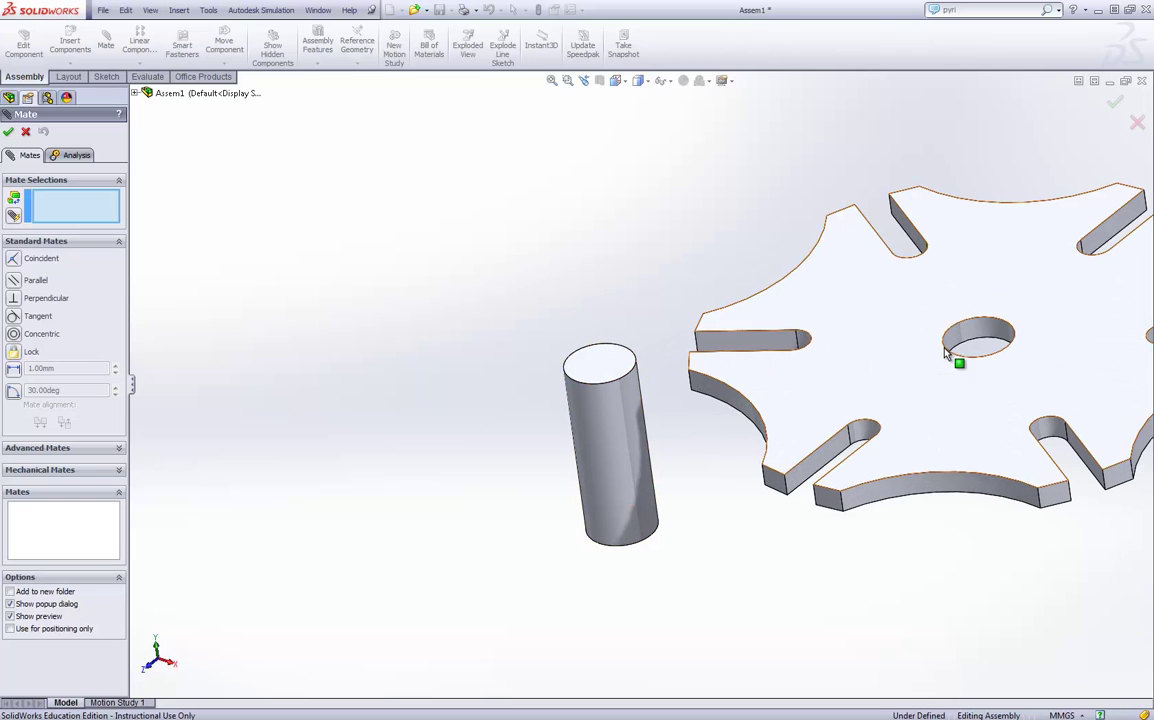
{"action": "left_click", "coordinate": [606, 400]}
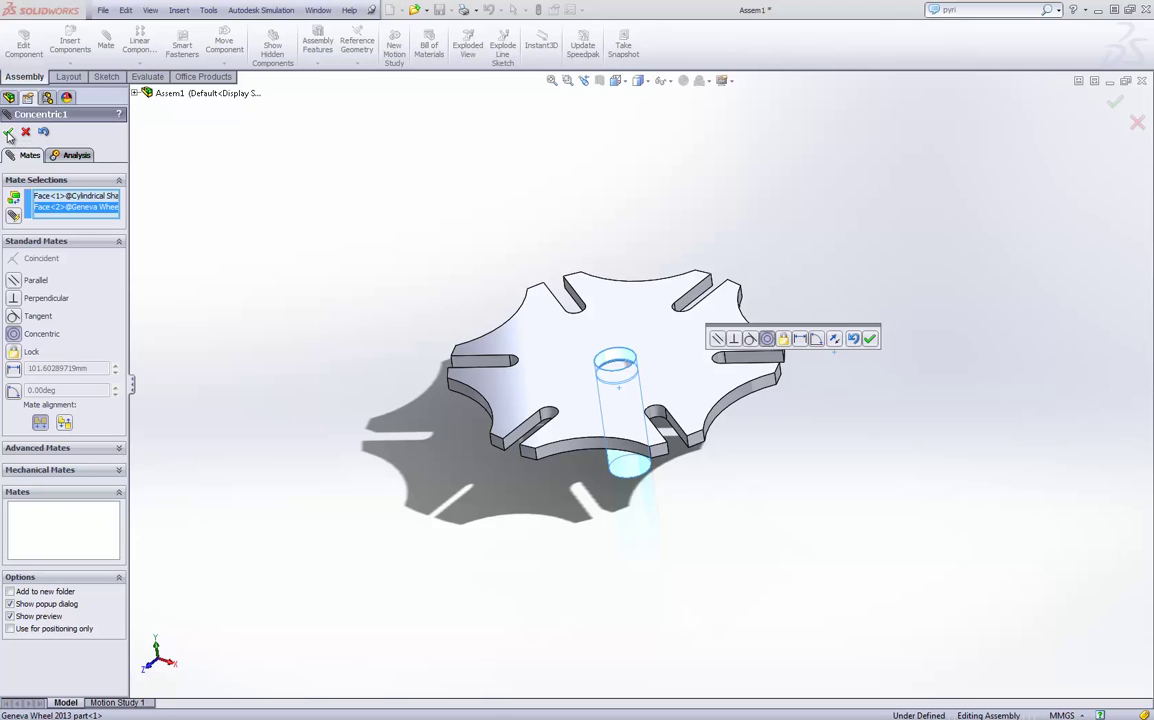
{"action": "left_click", "coordinate": [8, 132]}
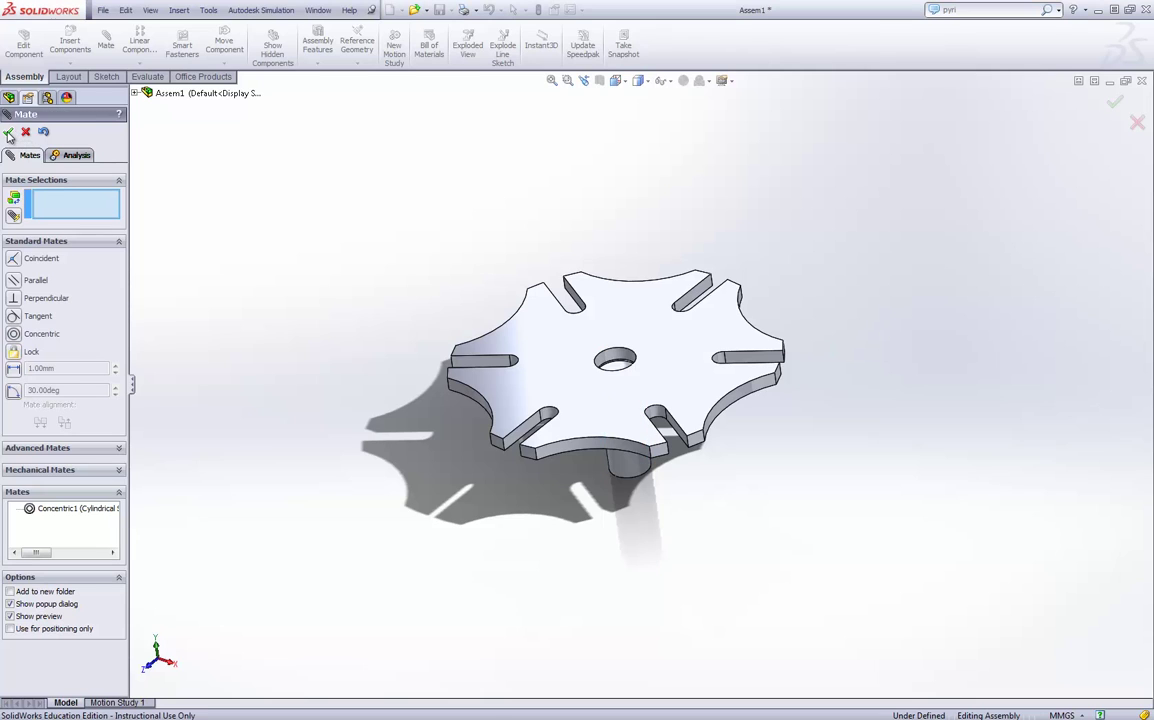
Add a coincident mate between the shaft's end face and the Geneva wheel's flat upper face, and finish mating
{"action": "middle_click_drag", "start_coordinate": [675, 437], "coordinate": [631, 293]}
{"action": "scroll", "coordinate": [660, 380], "scroll_direction": "down", "scroll_amount": 4}
{"action": "mouse_move", "coordinate": [644, 399]}
{"action": "middle_mouse_down"}
{"action": "mouse_move", "coordinate": [657, 555]}
{"action": "mouse_move", "coordinate": [652, 545]}
{"action": "middle_mouse_up"}
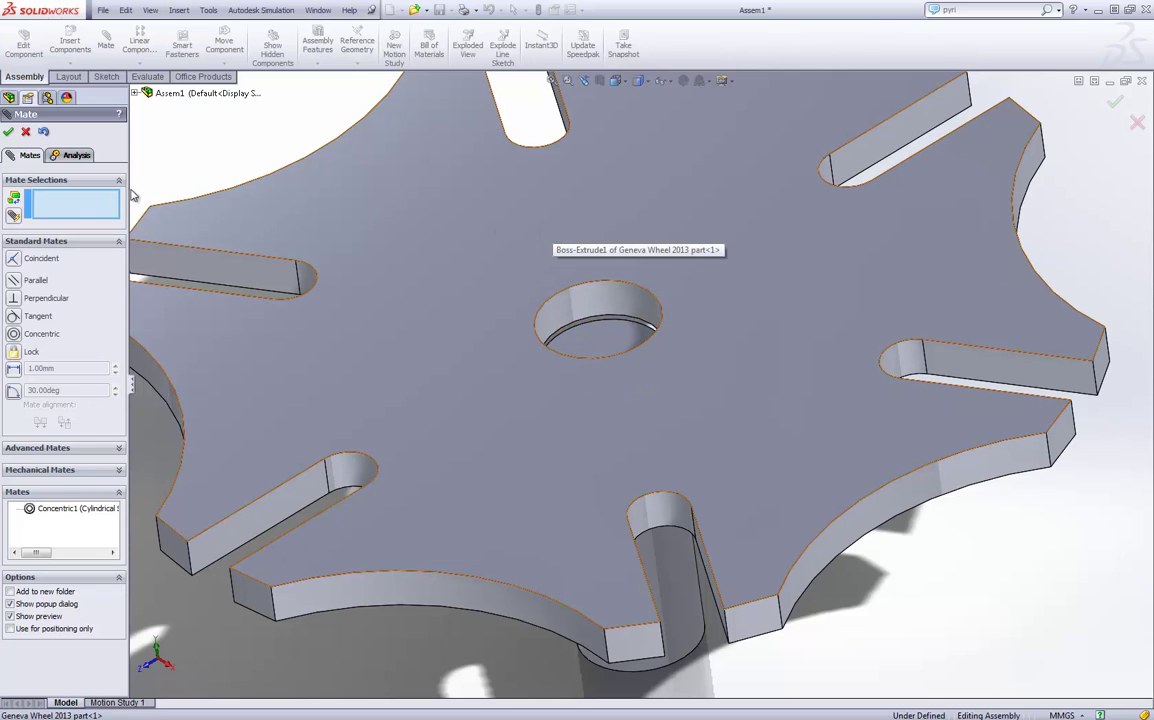
{"action": "left_click", "coordinate": [611, 337]}
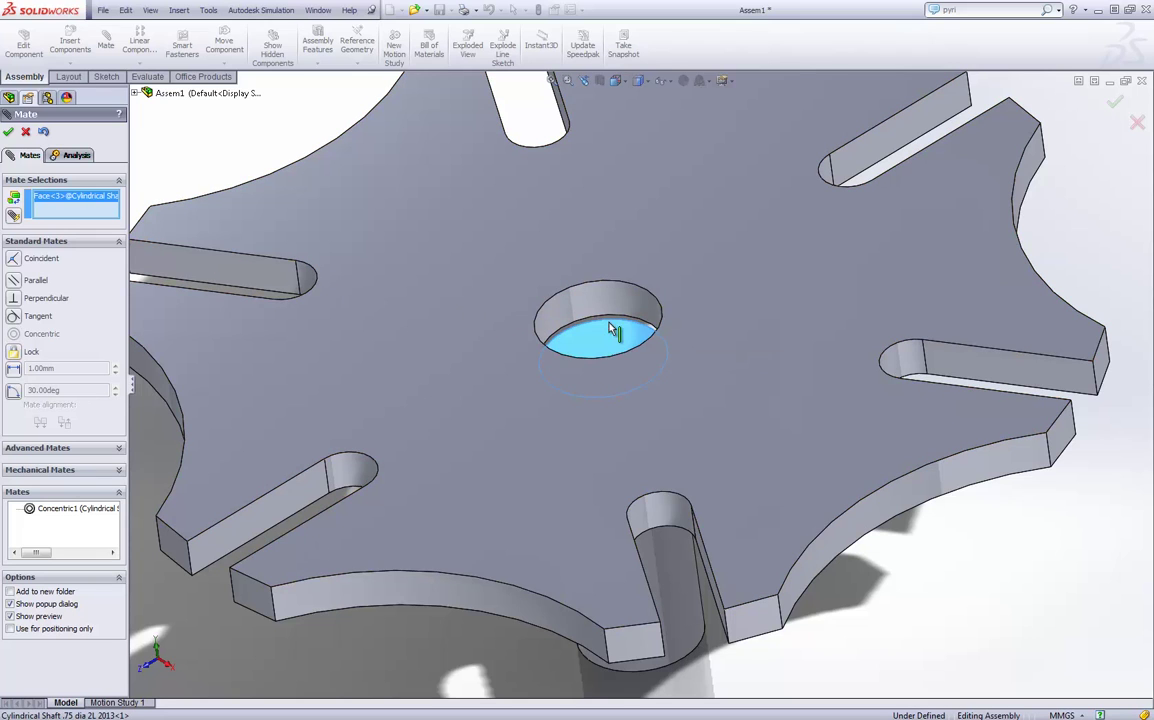
{"action": "left_click", "coordinate": [580, 245]}
{"action": "scroll", "coordinate": [685, 383], "scroll_direction": "up", "scroll_amount": 4}
{"action": "middle_click_drag", "start_coordinate": [690, 391], "coordinate": [696, 262]}
{"action": "left_click", "coordinate": [9, 132]}
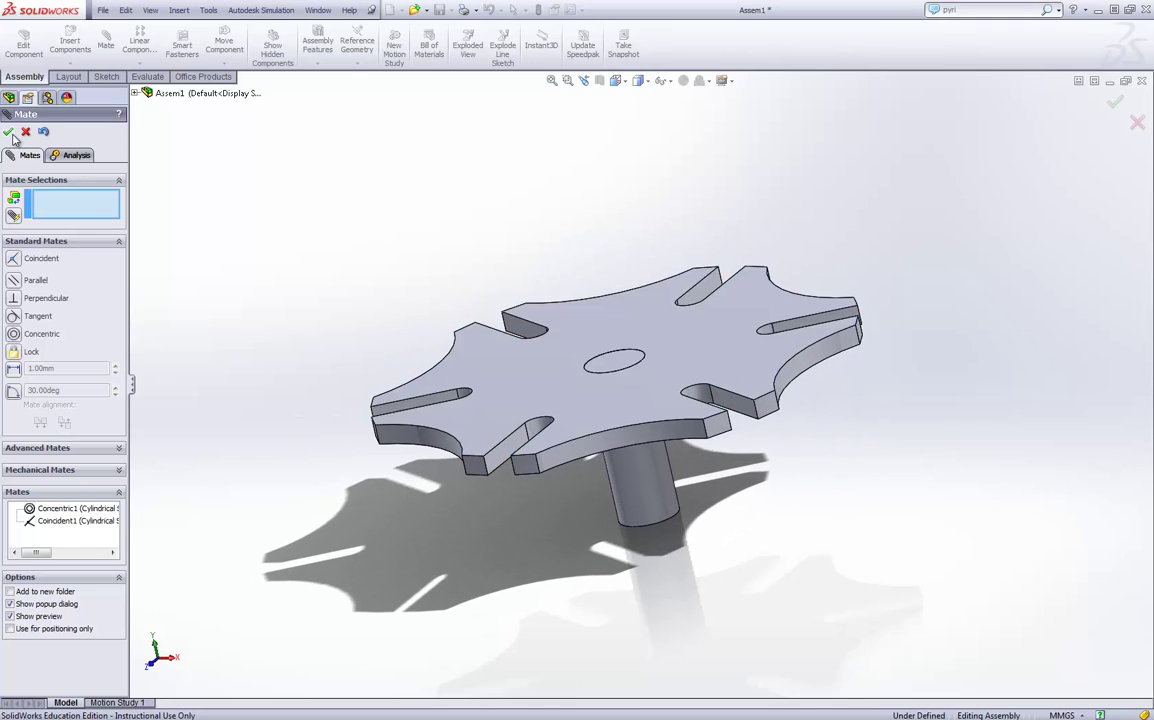
{"action": "middle_click_drag", "start_coordinate": [545, 336], "coordinate": [470, 290]}
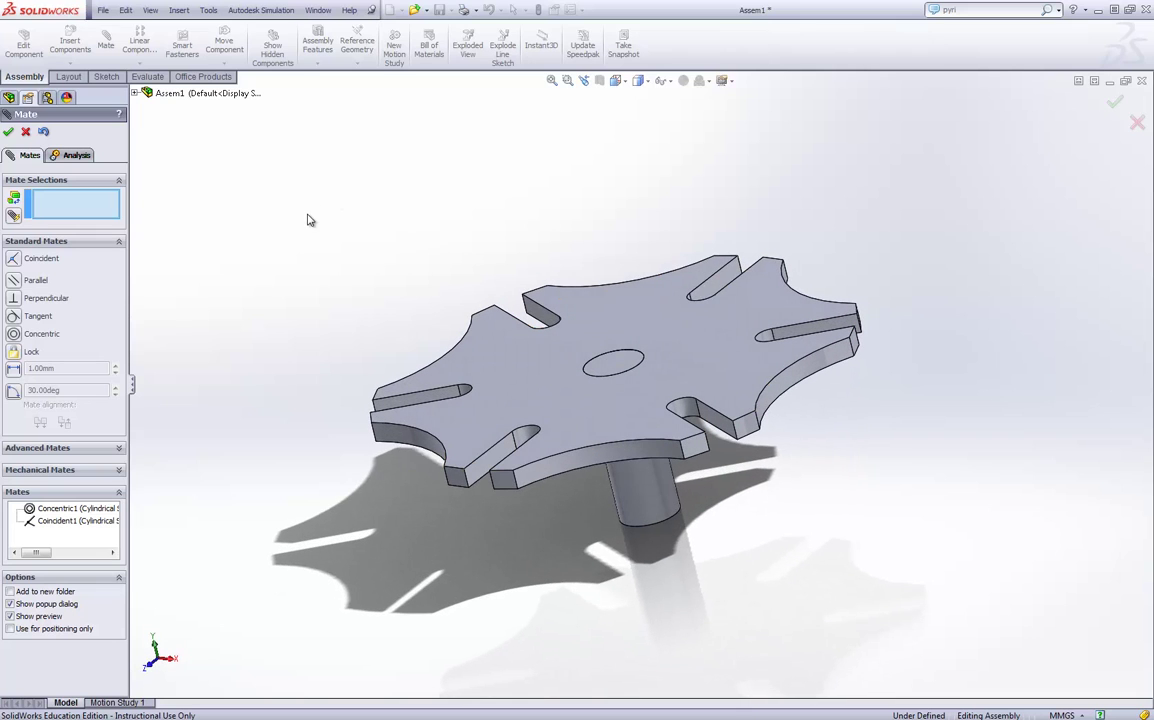
{"action": "left_click", "coordinate": [10, 134]}
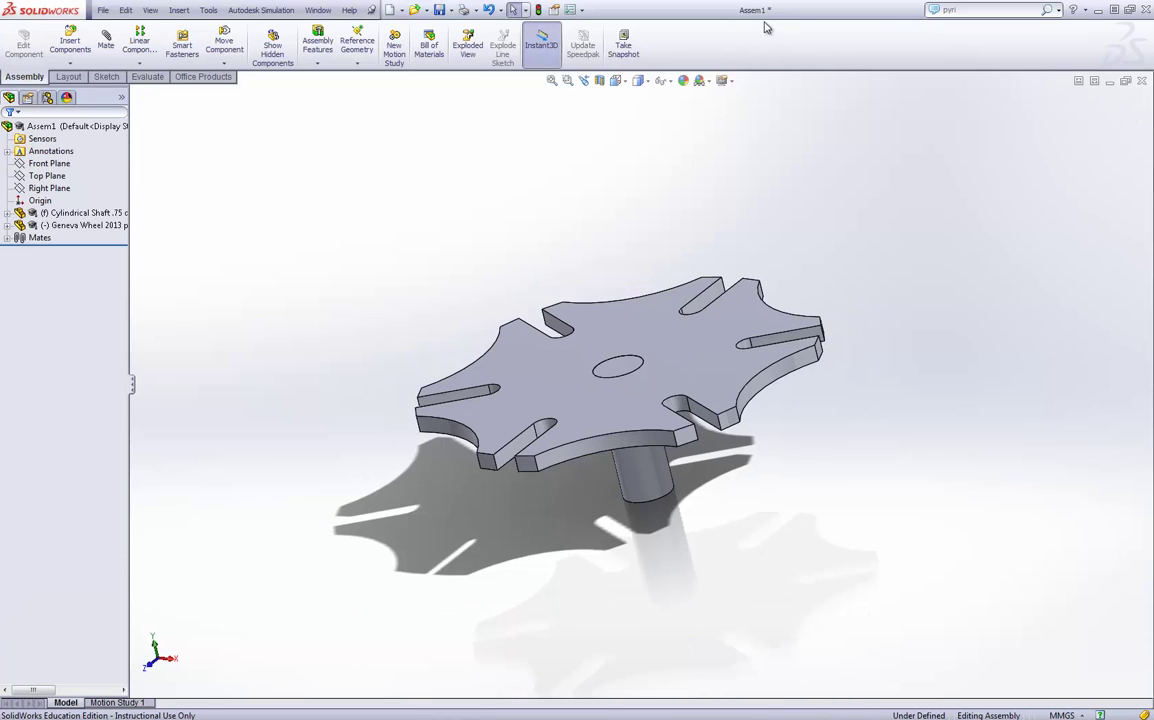
Create a second assembly from the Assembly template and place the Cylindrical Shaft .75 dia 2L 2013 part as its first component
{"action": "middle_click_drag", "start_coordinate": [826, 269], "coordinate": [755, 392]}
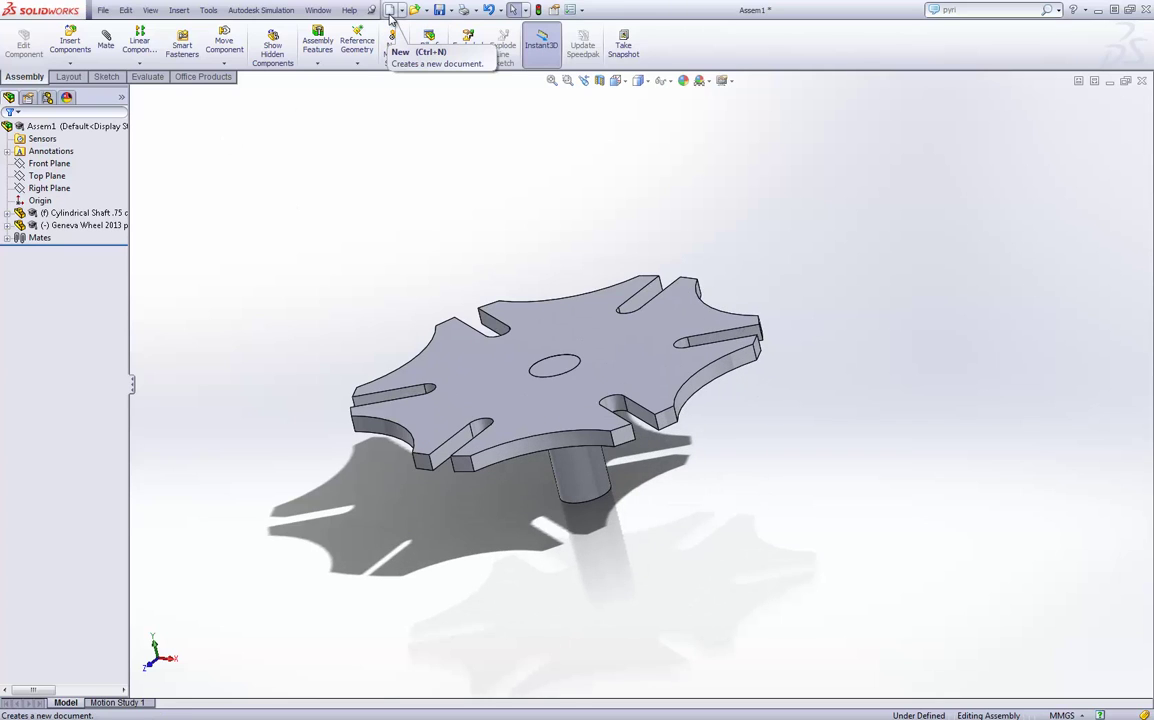
{"action": "left_click", "coordinate": [391, 11]}
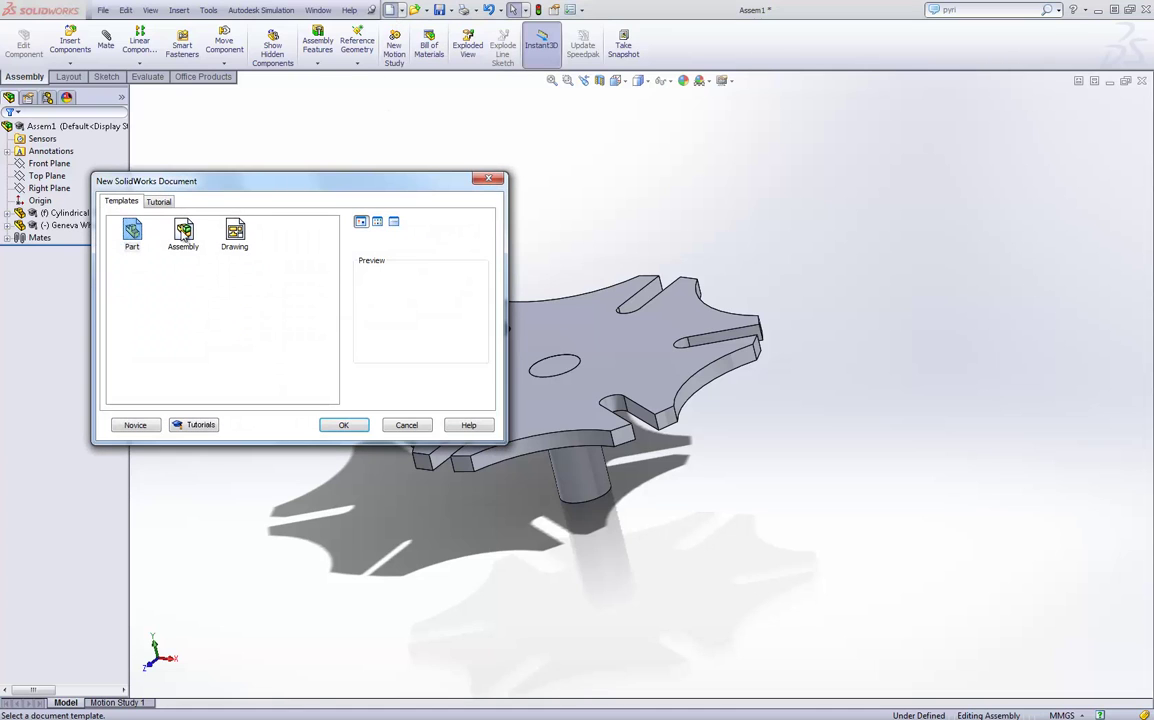
{"action": "left_click", "coordinate": [183, 234]}
{"action": "left_click", "coordinate": [342, 424]}
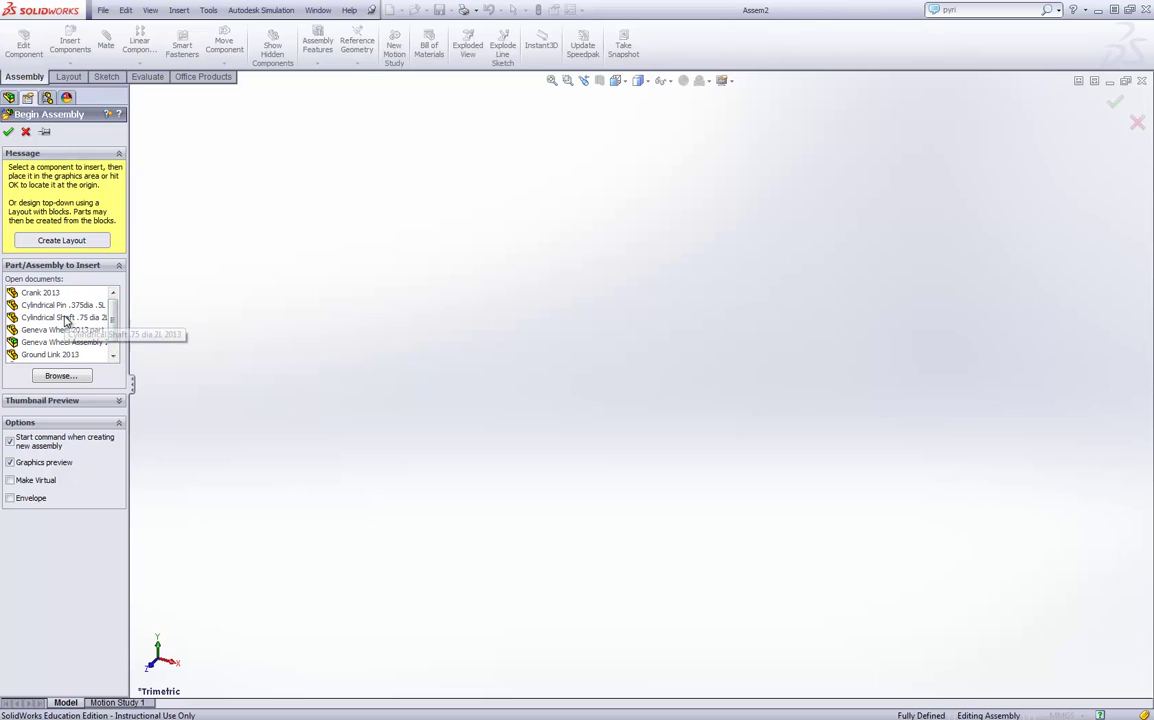
{"action": "left_click", "coordinate": [65, 318]}
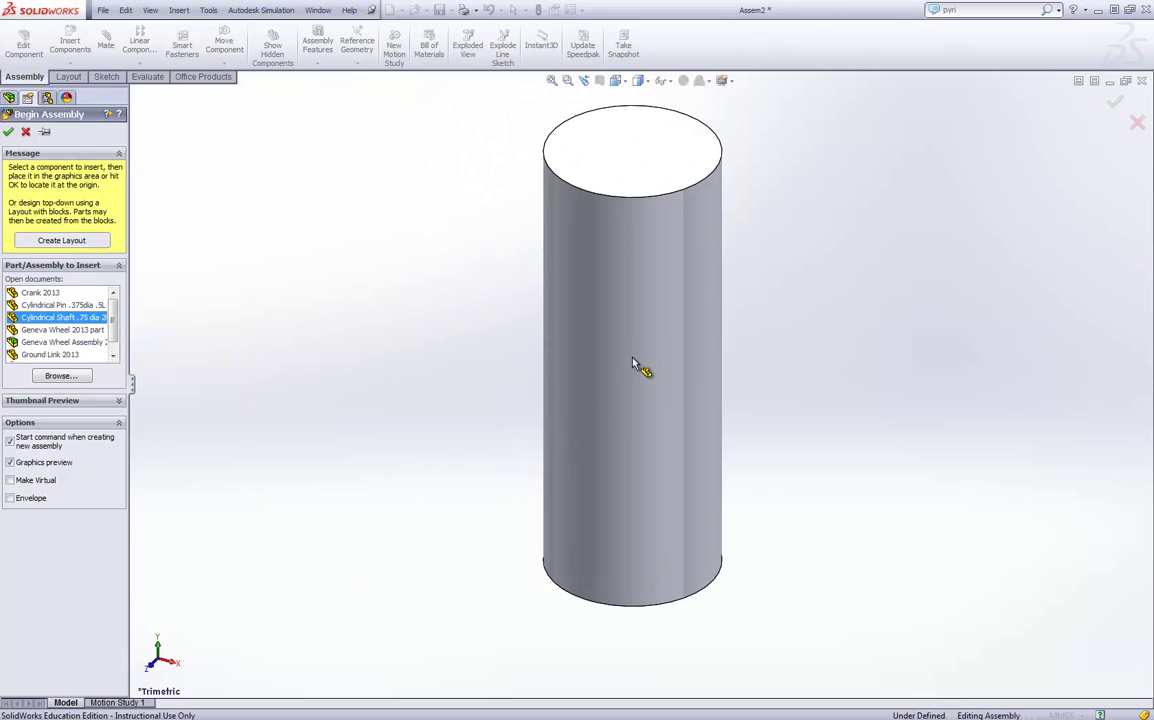
{"action": "left_click", "coordinate": [628, 367]}
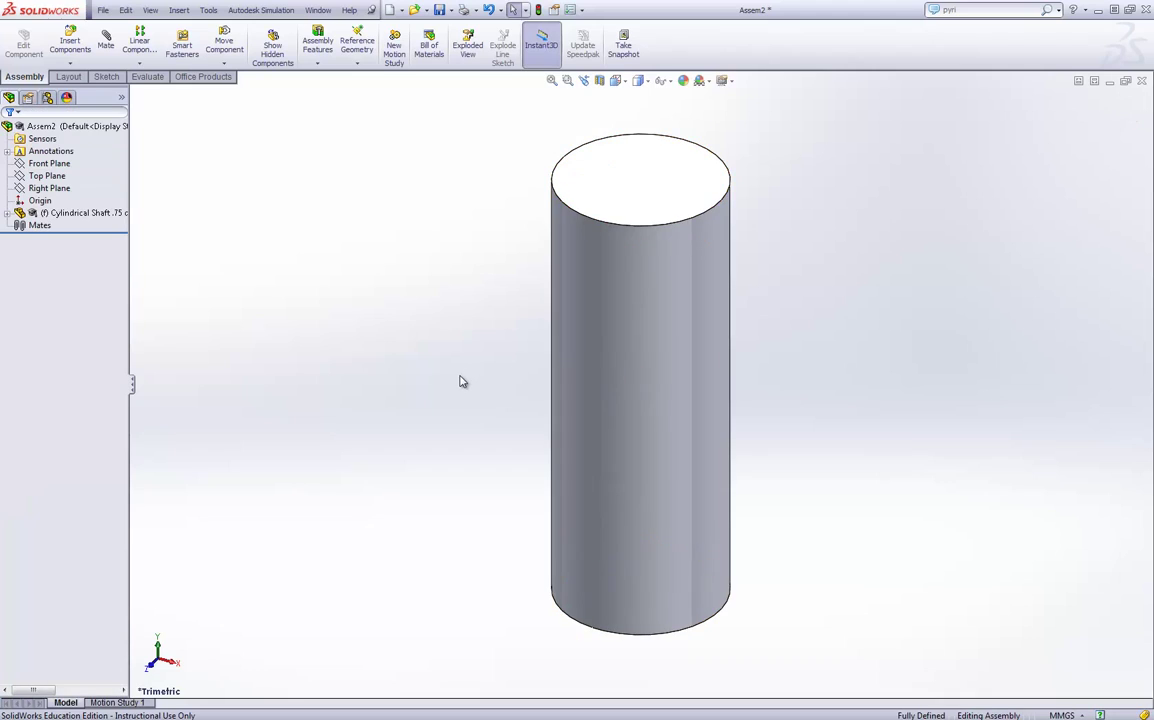
Insert the Locking Disk 2013 part into the new assembly and place it beside the shaft
{"action": "scroll", "coordinate": [459, 381], "scroll_direction": "down", "scroll_amount": 5}
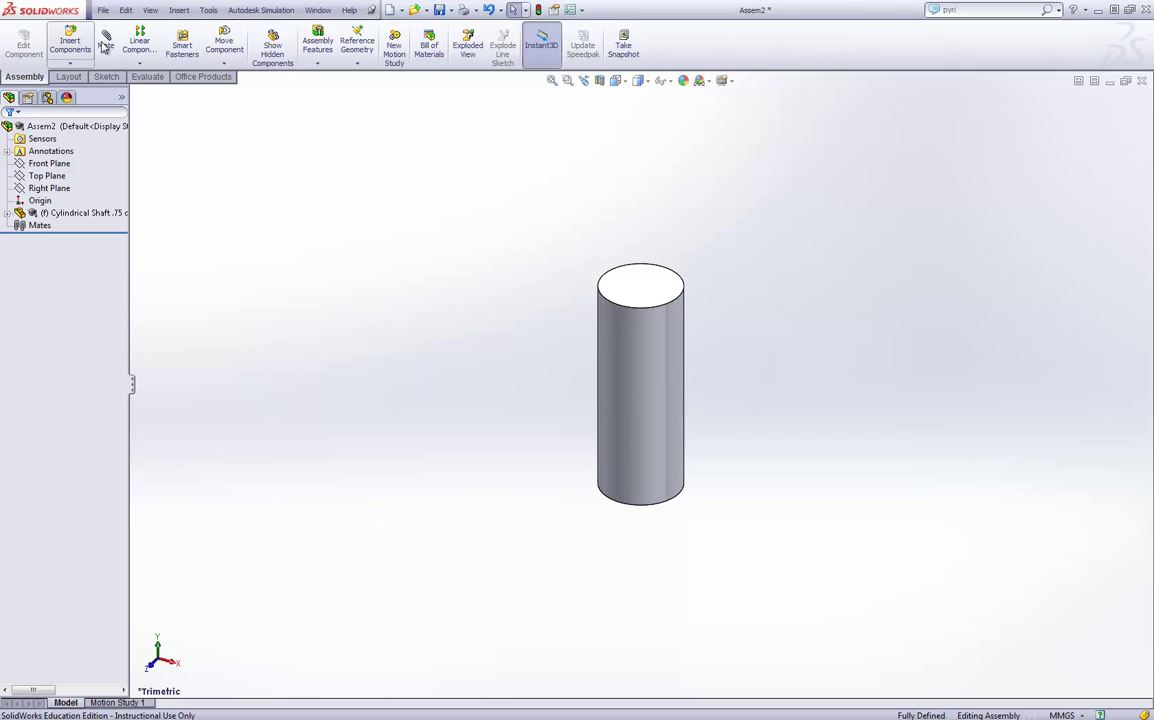
{"action": "left_click", "coordinate": [69, 40]}
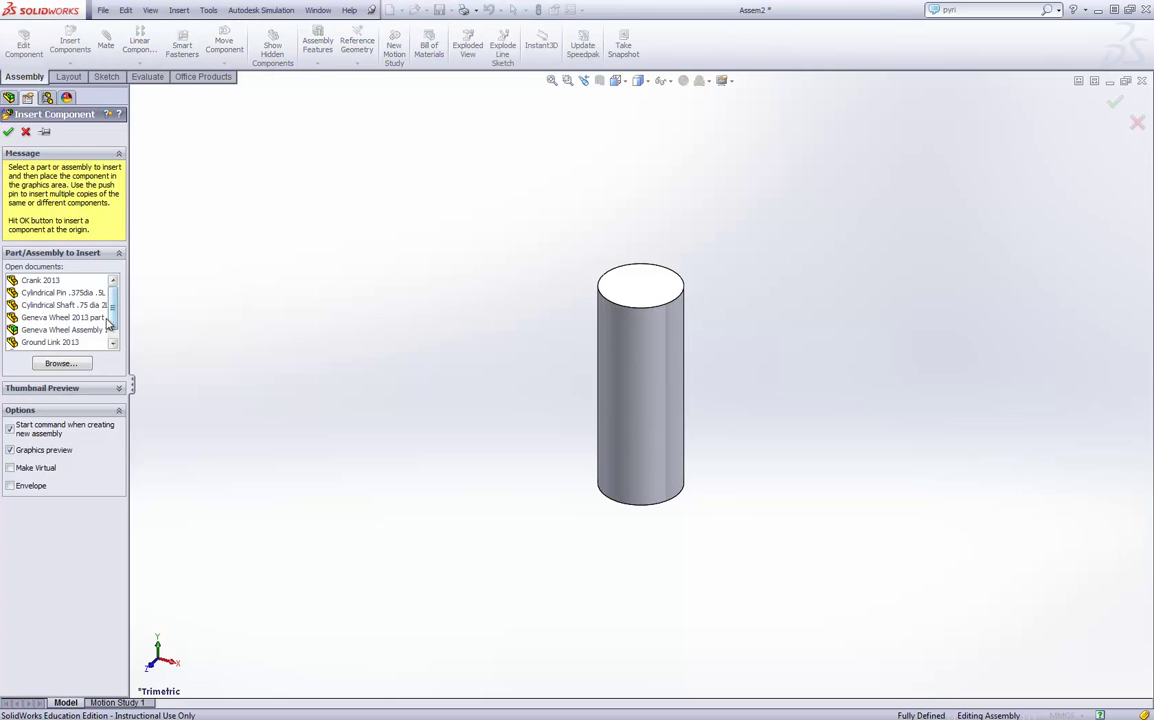
{"action": "scroll", "coordinate": [117, 330], "scroll_direction": "down", "scroll_amount": 1}
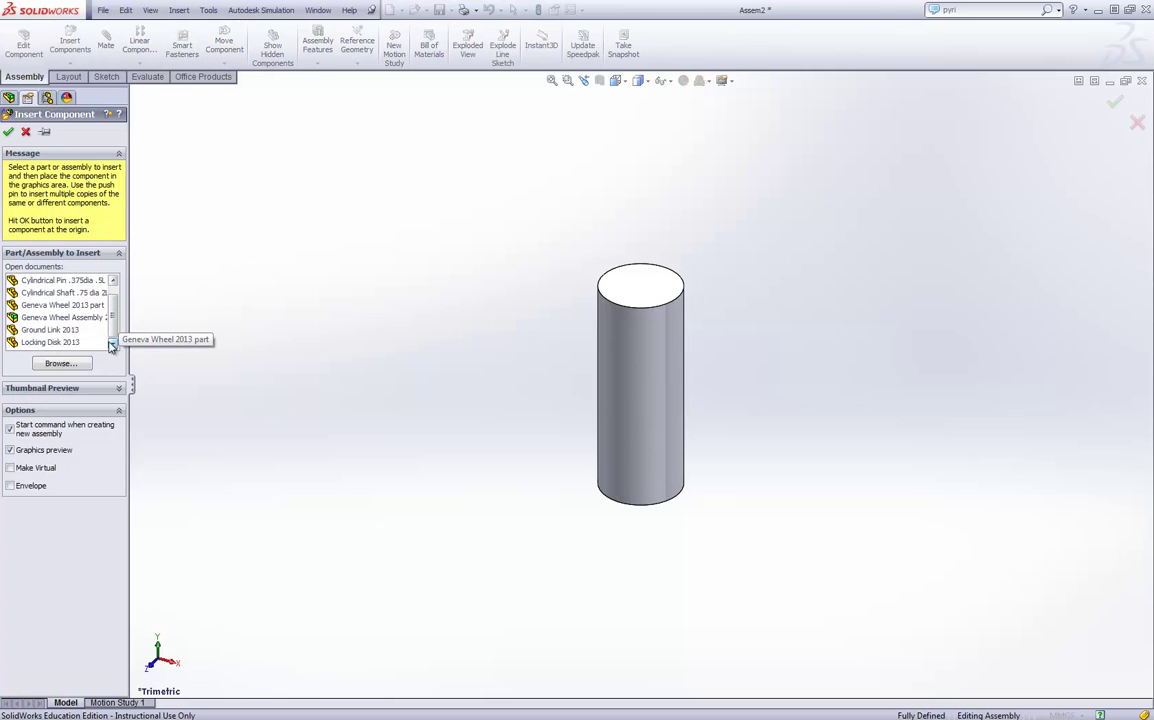
{"action": "left_click", "coordinate": [57, 343]}
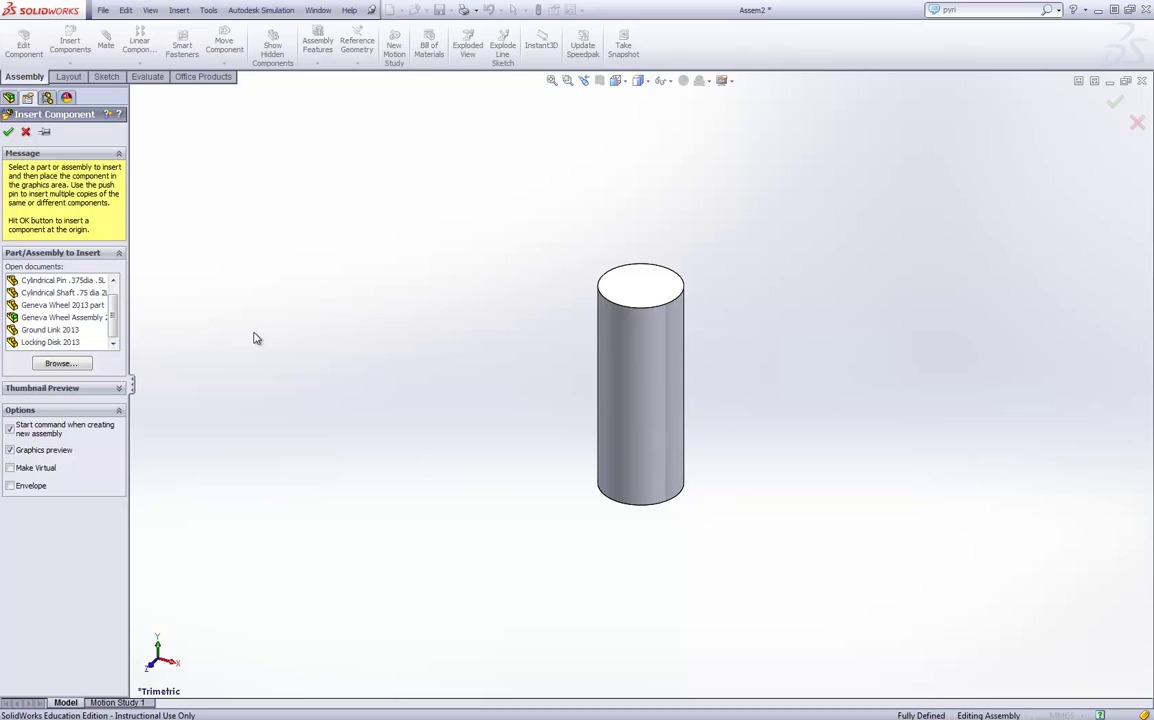
{"action": "left_click", "coordinate": [70, 341]}
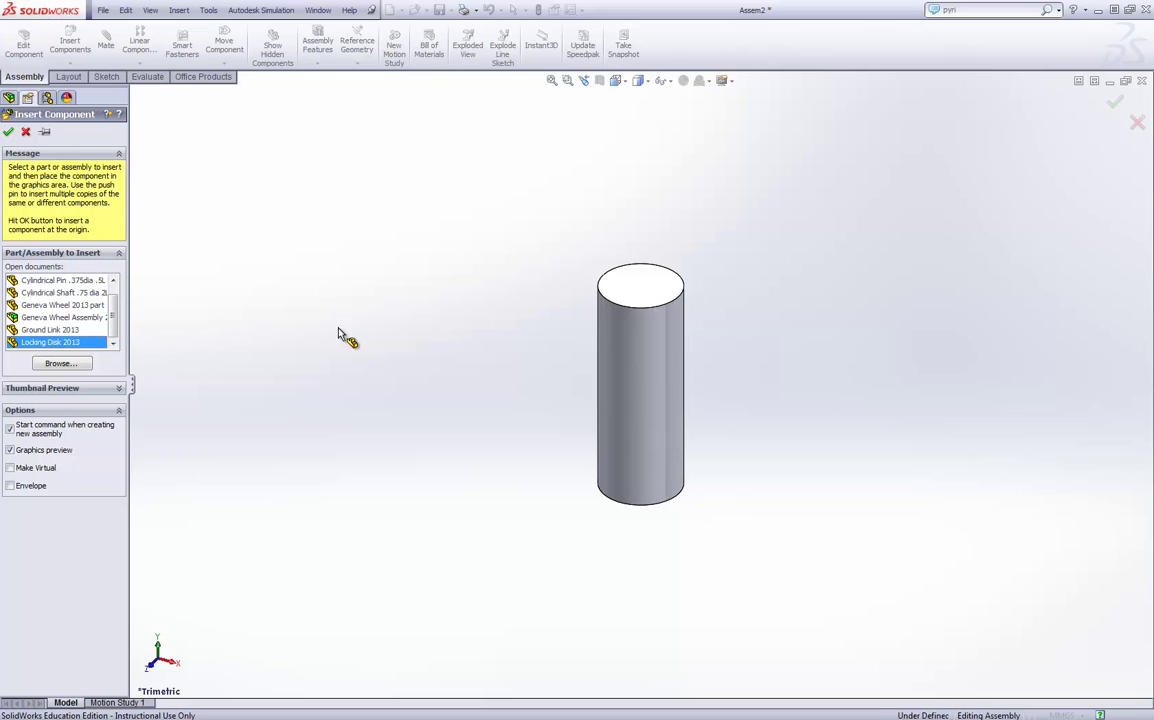
{"action": "left_click", "coordinate": [452, 352]}
Add a concentric mate between the locking disk's hole and the shaft's cylindrical face
{"action": "scroll", "coordinate": [505, 450], "scroll_direction": "up", "scroll_amount": 3}
{"action": "mouse_move", "coordinate": [528, 430]}
{"action": "middle_mouse_down"}
{"action": "mouse_move", "coordinate": [528, 396]}
{"action": "mouse_move", "coordinate": [556, 404]}
{"action": "mouse_move", "coordinate": [546, 435]}
{"action": "mouse_move", "coordinate": [524, 444]}
{"action": "middle_mouse_up"}
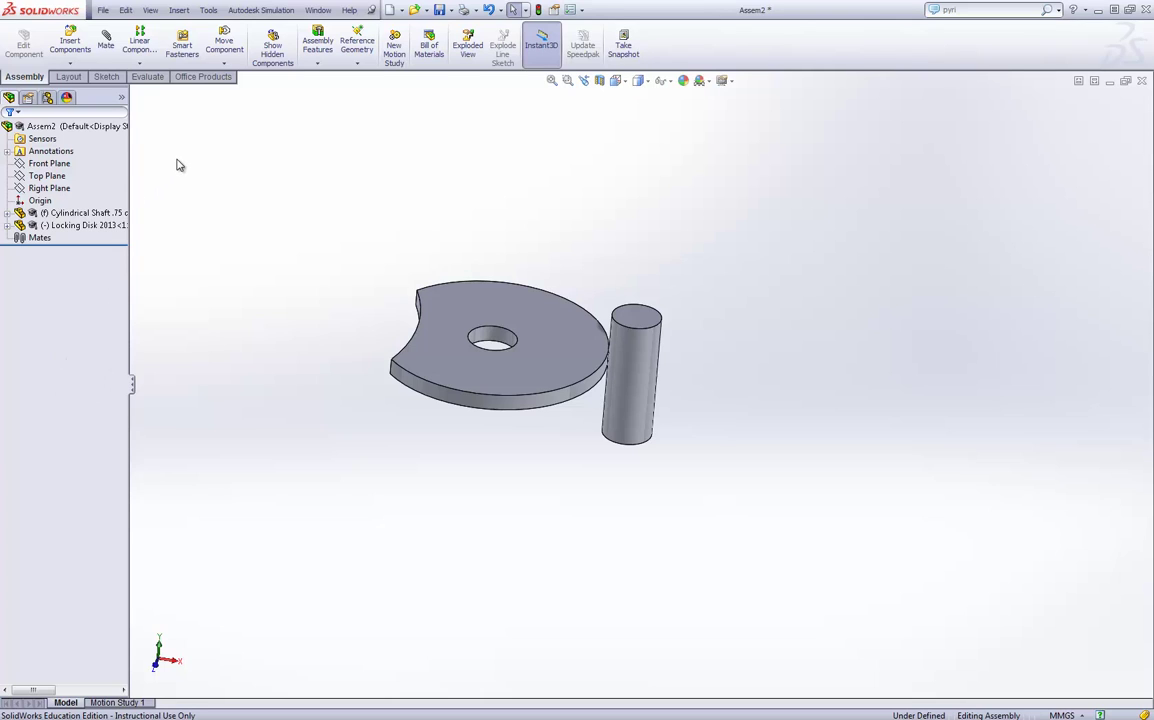
{"action": "left_click", "coordinate": [97, 38]}
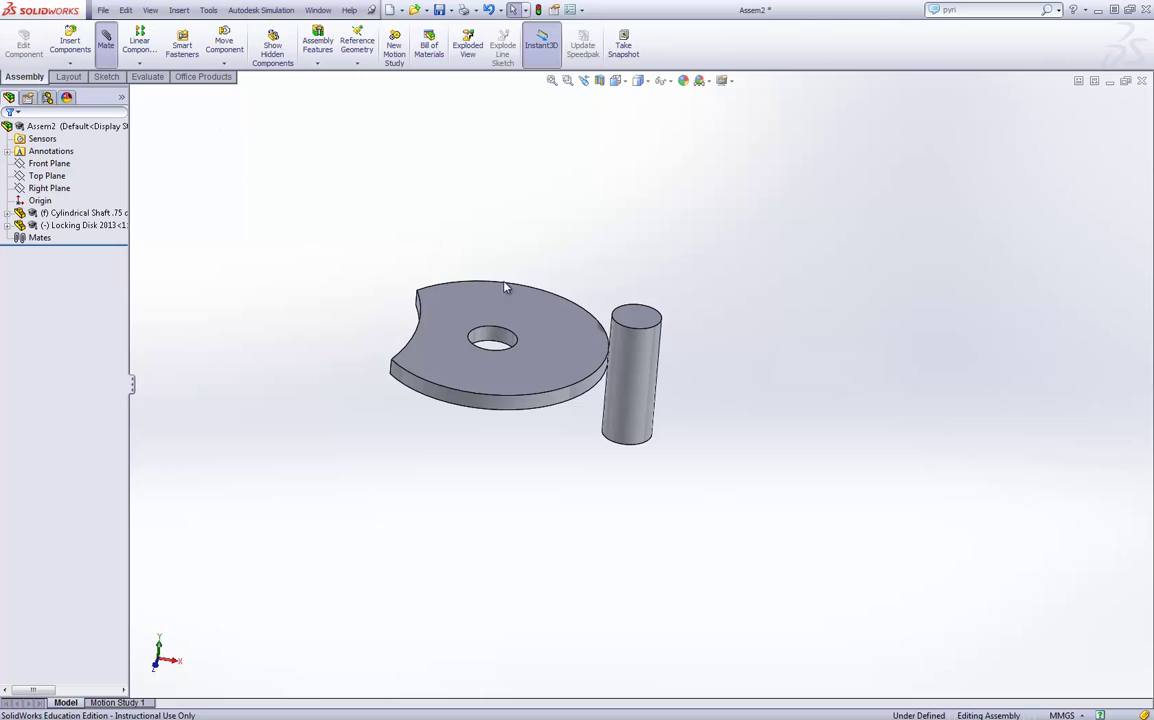
{"action": "left_click", "coordinate": [503, 340]}
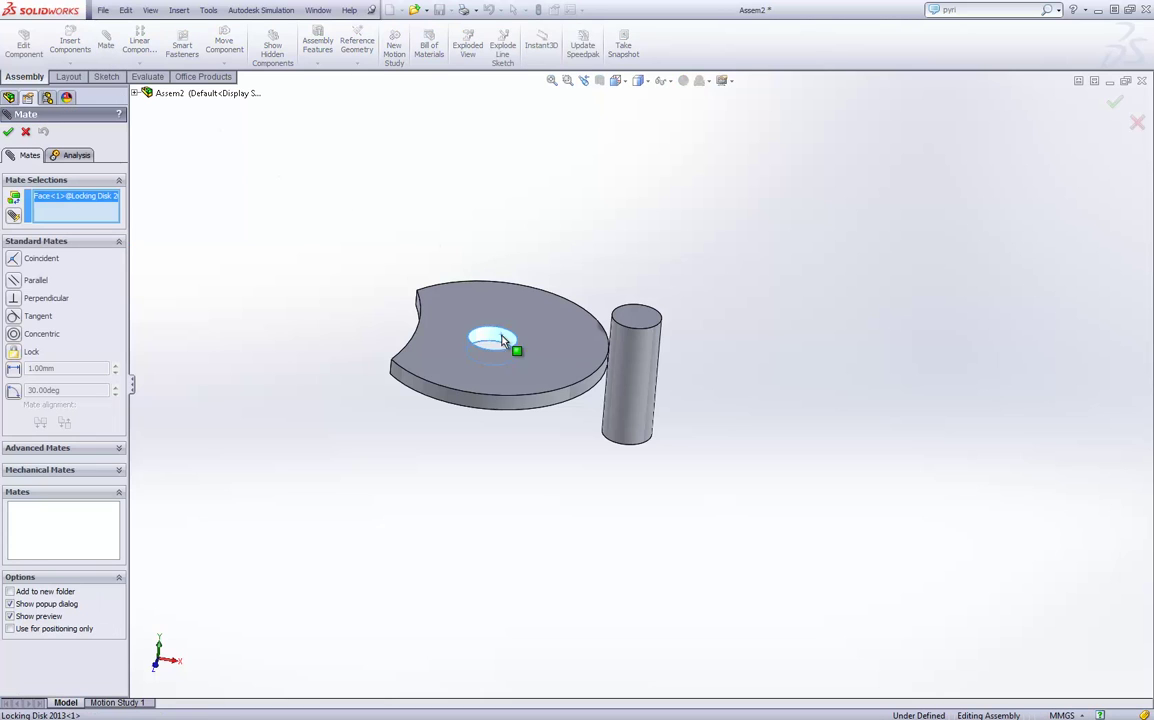
{"action": "left_click", "coordinate": [656, 352]}
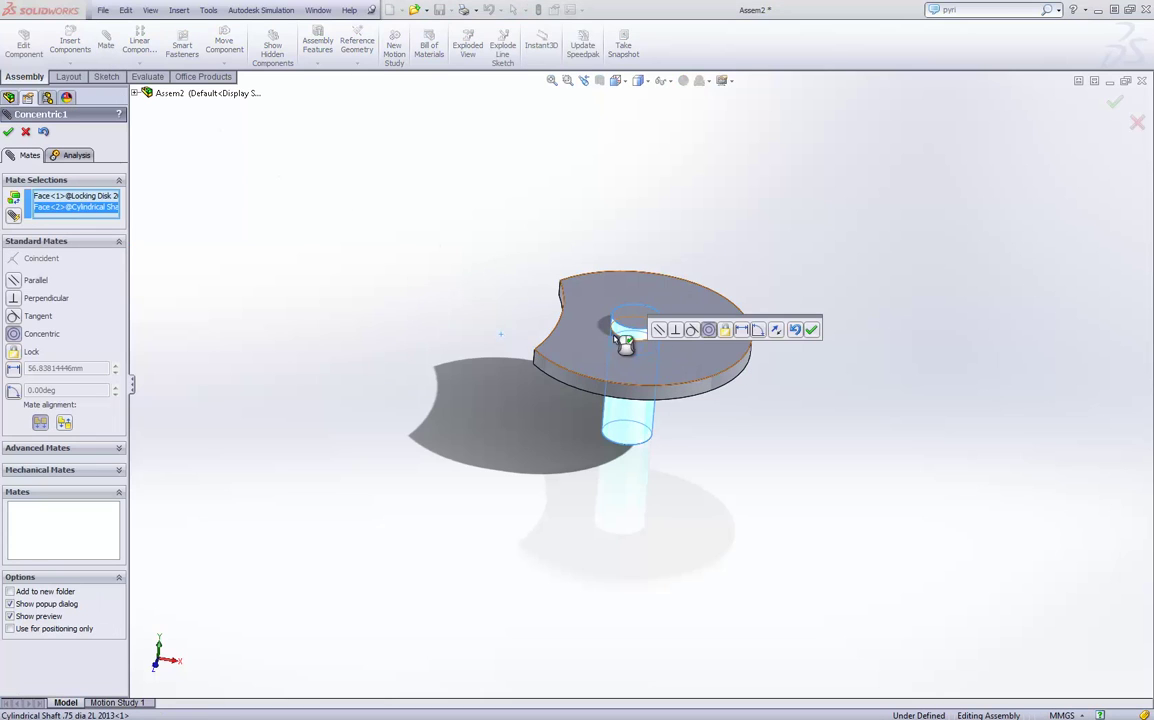
{"action": "left_click", "coordinate": [8, 133]}
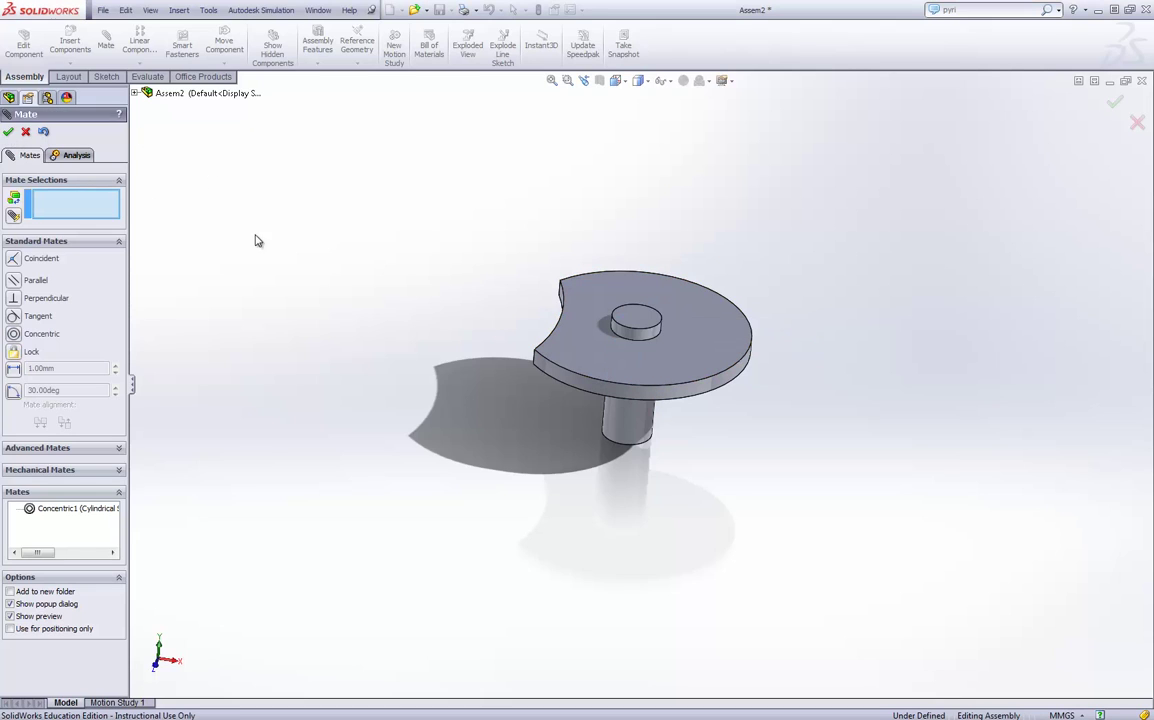
Add a coincident mate between the shaft's top face and the locking disk's top face, and finish mating
{"action": "left_click", "coordinate": [652, 323]}
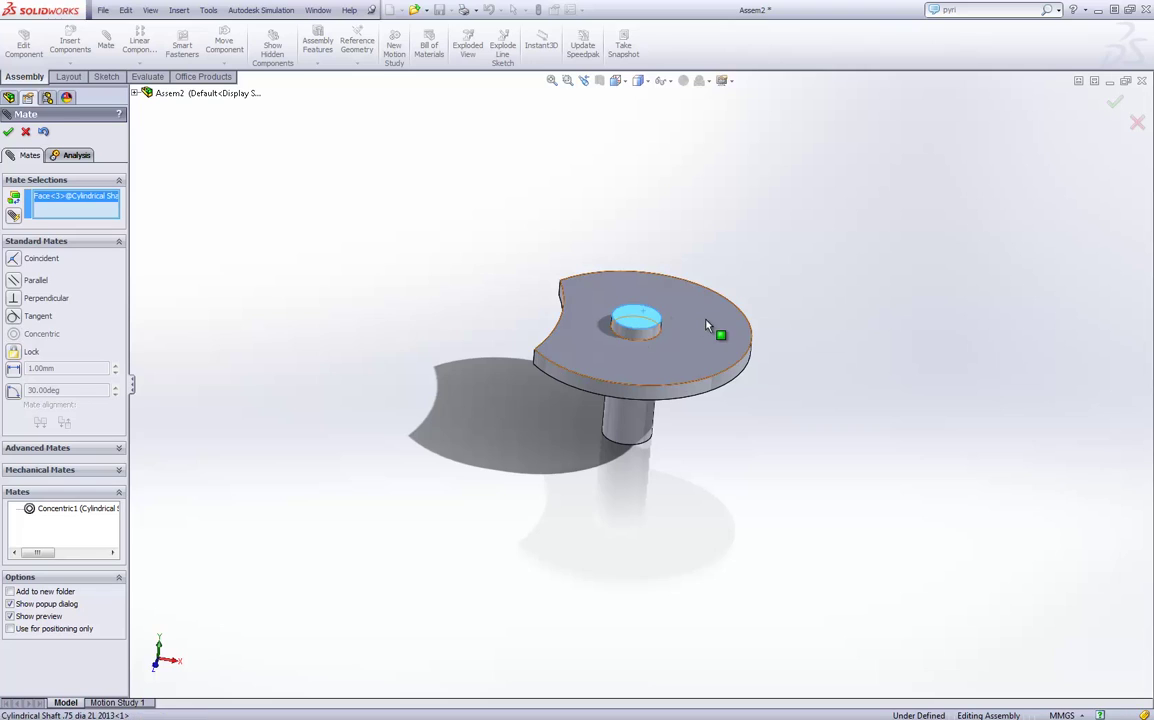
{"action": "left_click", "coordinate": [720, 330]}
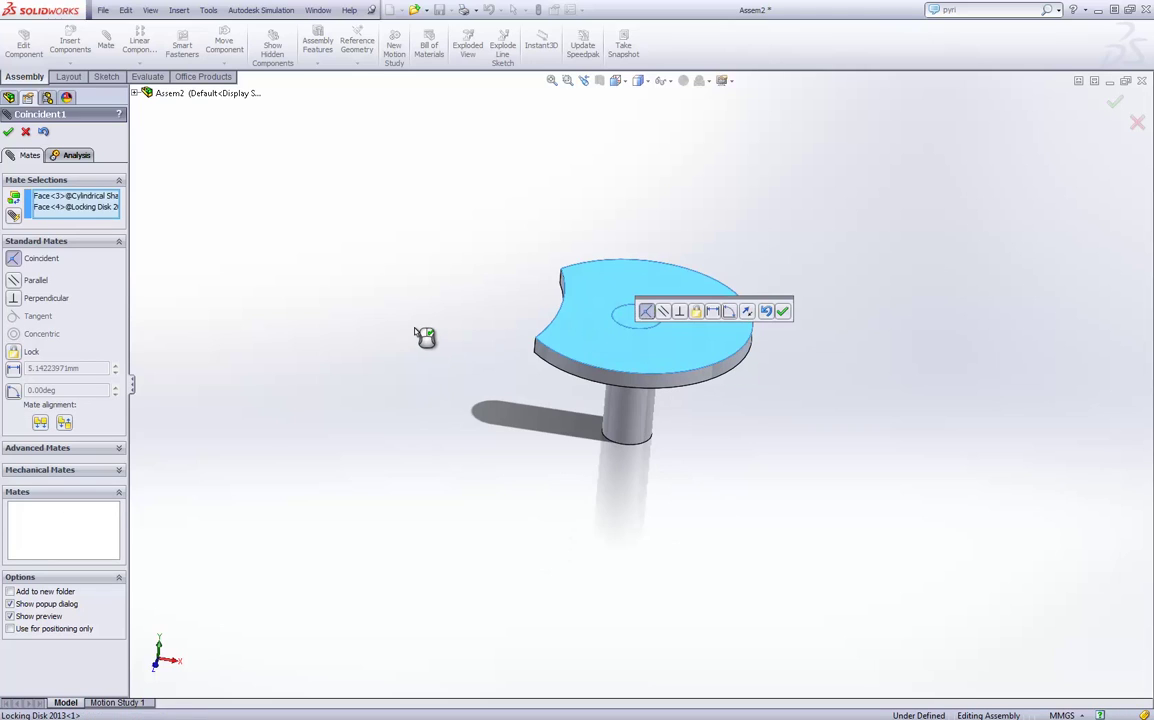
{"action": "left_click", "coordinate": [9, 134]}
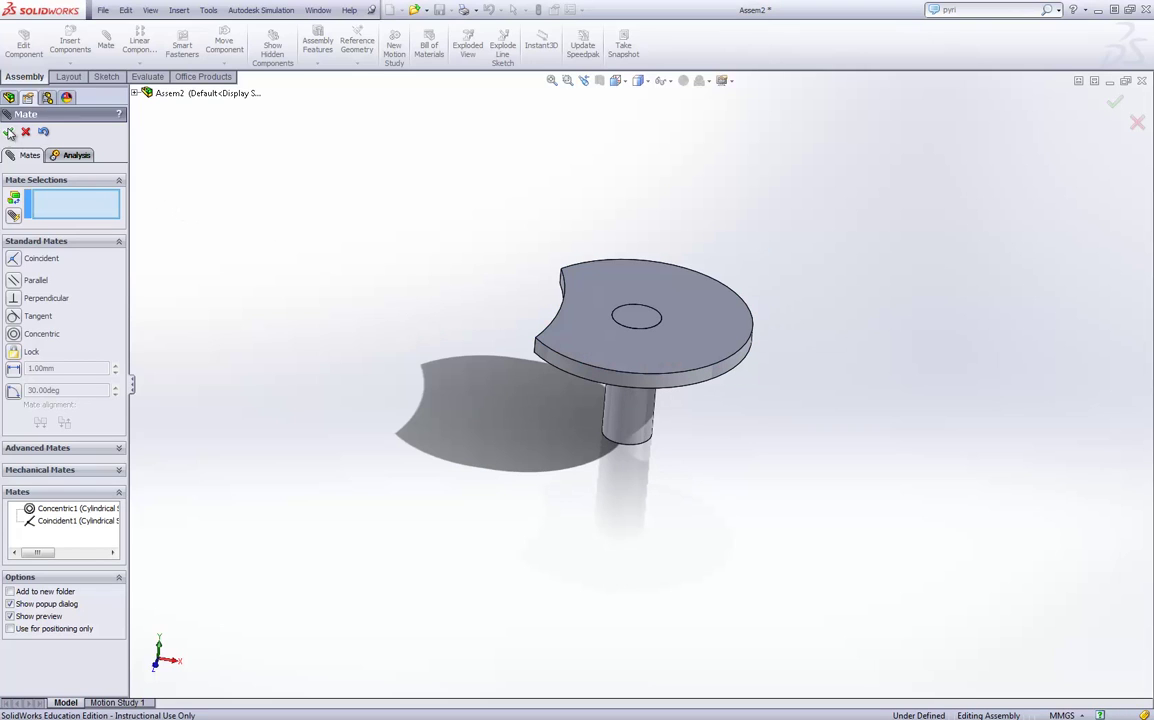
{"action": "left_click", "coordinate": [9, 133]}
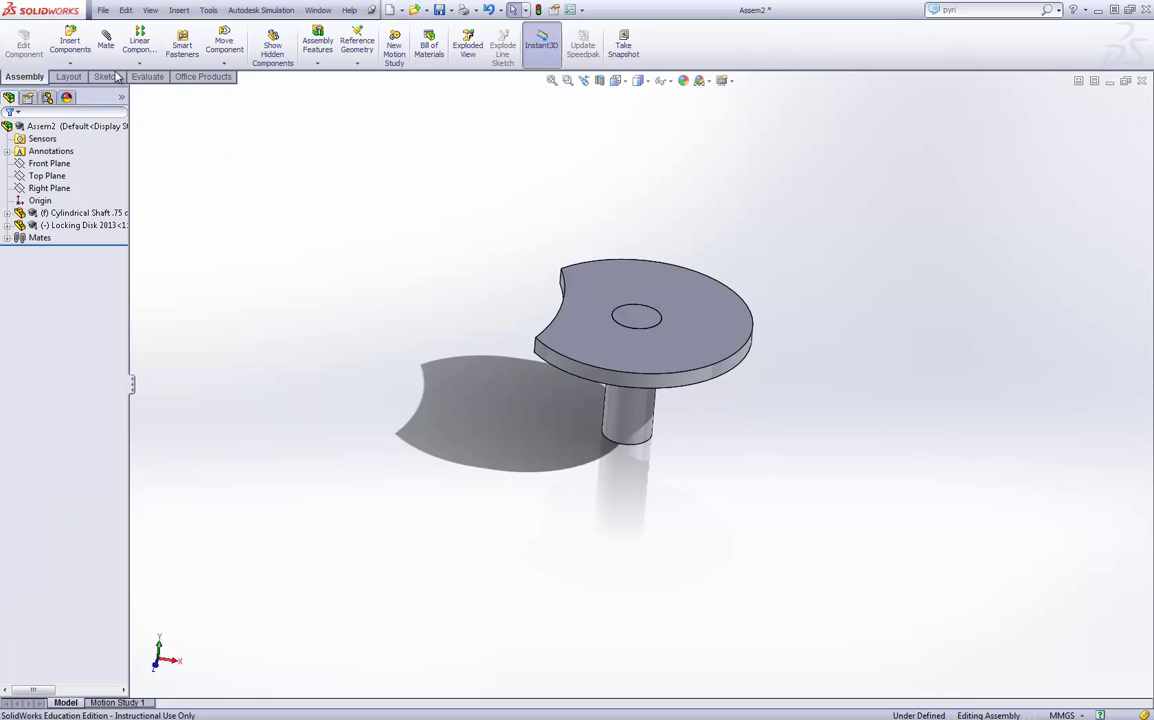
Insert the Crank 2013 part into the assembly and place it beside the locking disk
{"action": "left_click", "coordinate": [70, 44]}
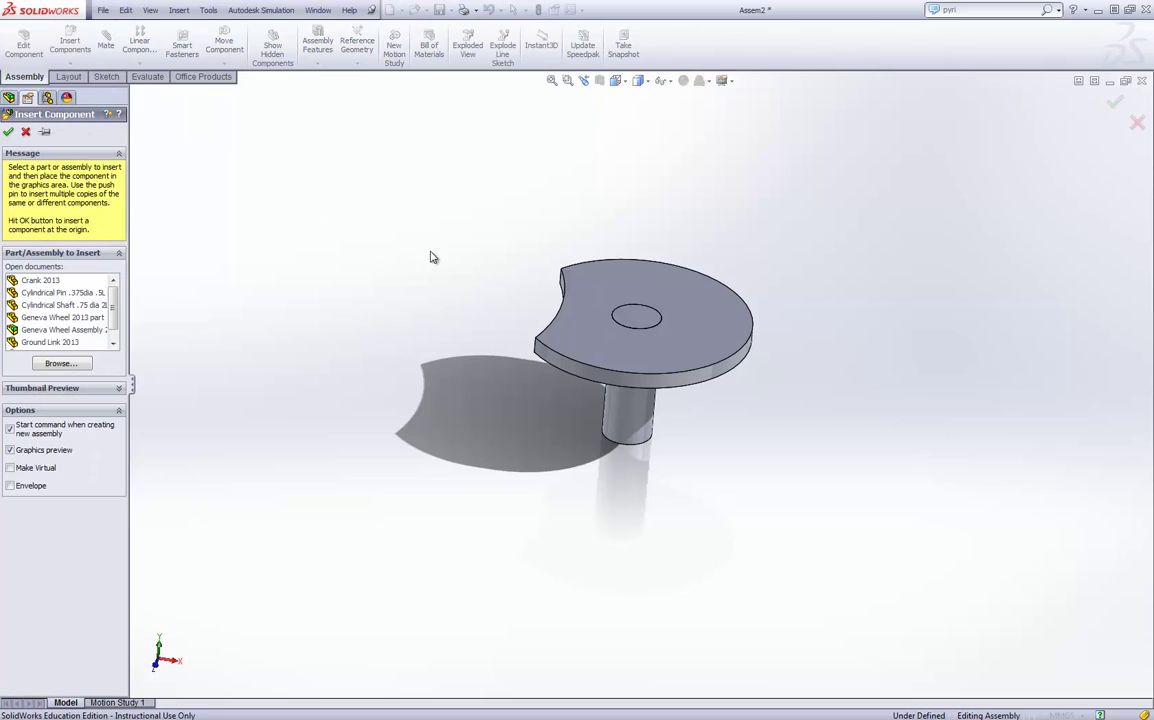
{"action": "left_click", "coordinate": [37, 281]}
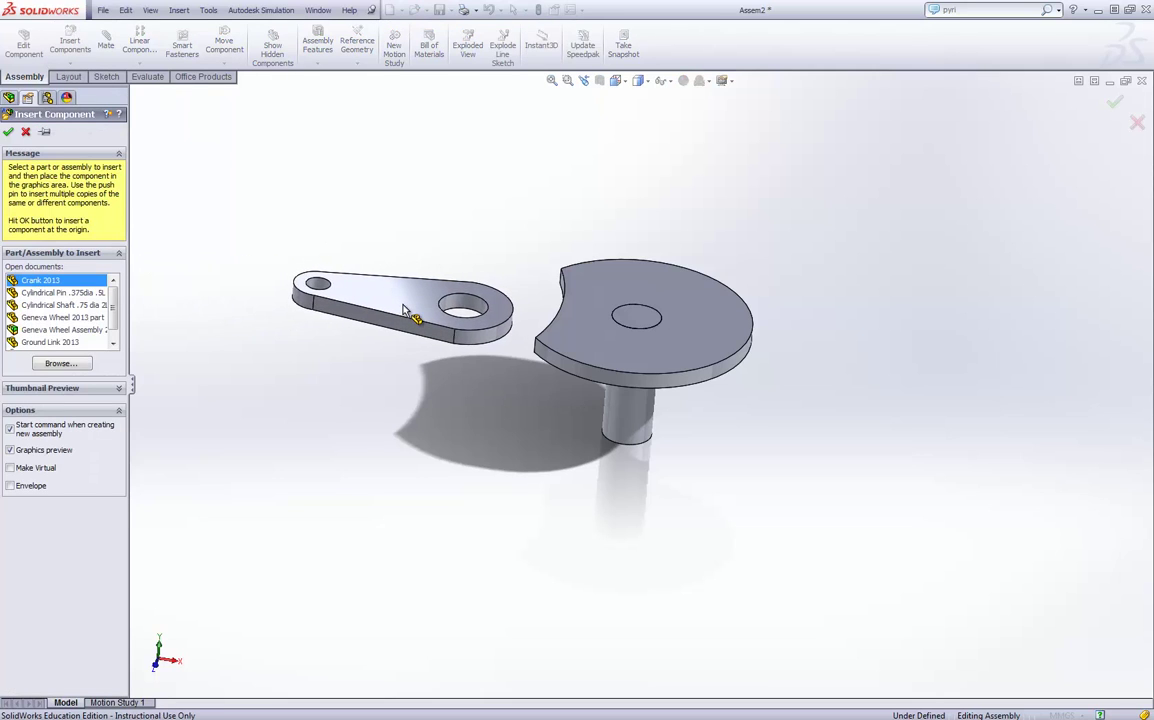
{"action": "left_click", "coordinate": [405, 310]}
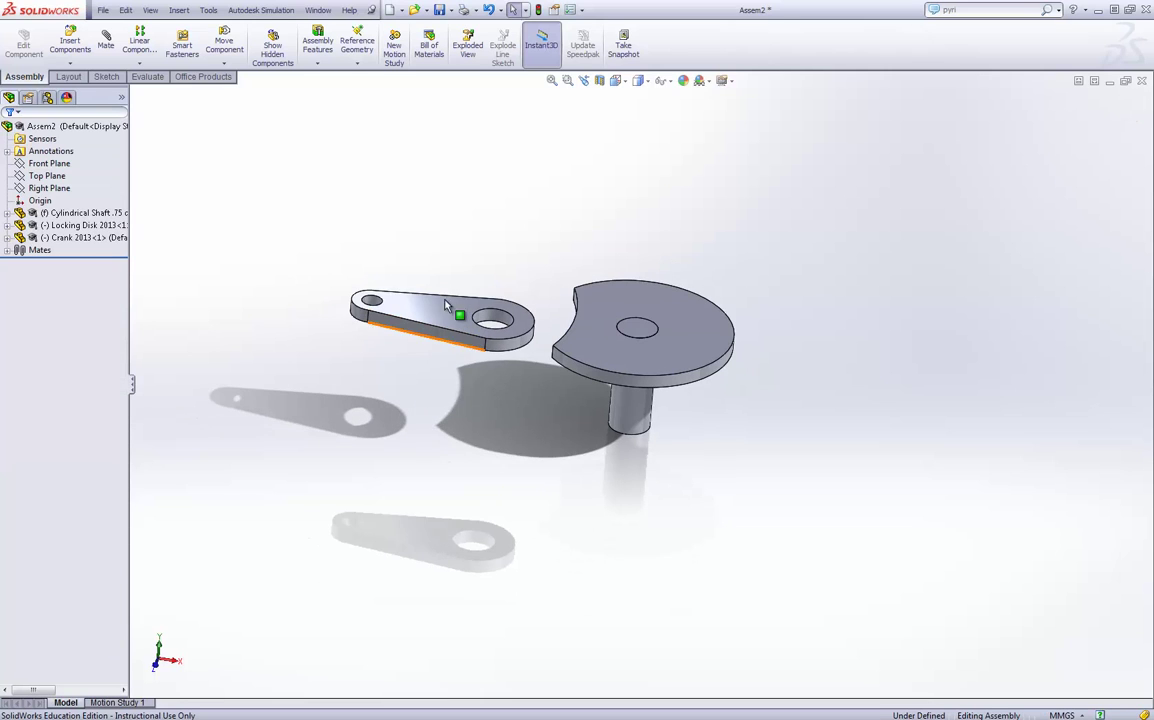
Add a concentric mate between the crank's large hole and the shaft's cylindrical face
{"action": "middle_click_drag", "start_coordinate": [444, 296], "coordinate": [400, 238]}
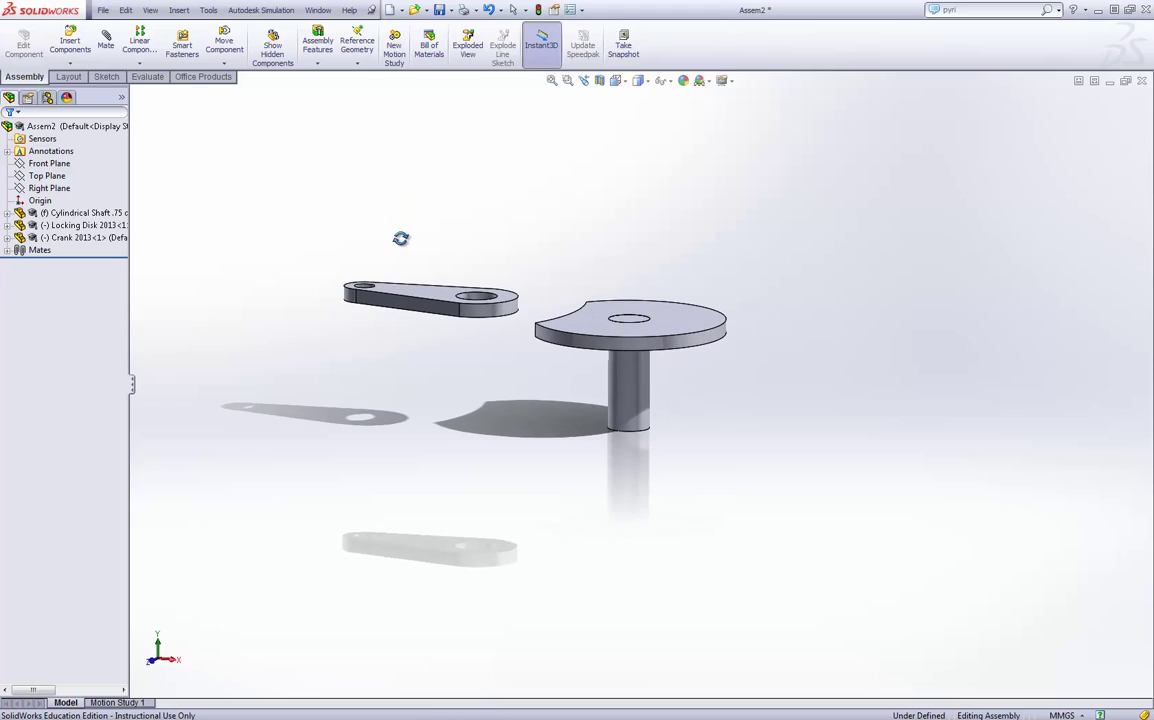
{"action": "left_click", "coordinate": [477, 298]}
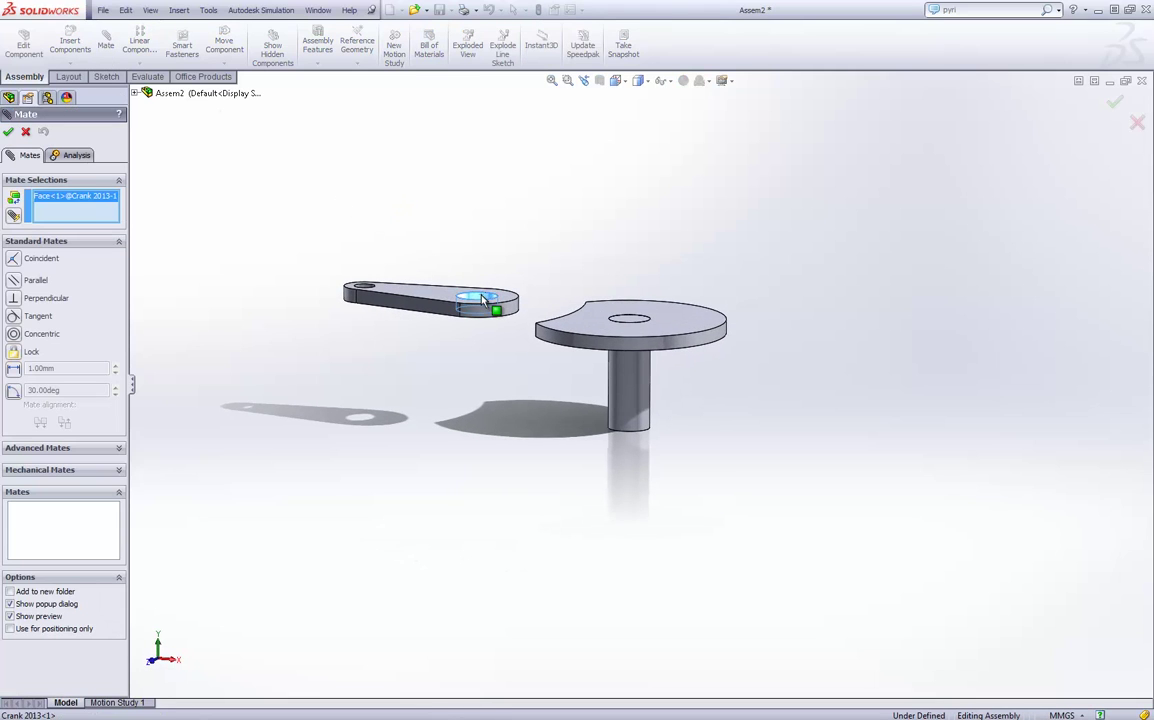
{"action": "left_click", "coordinate": [649, 392]}
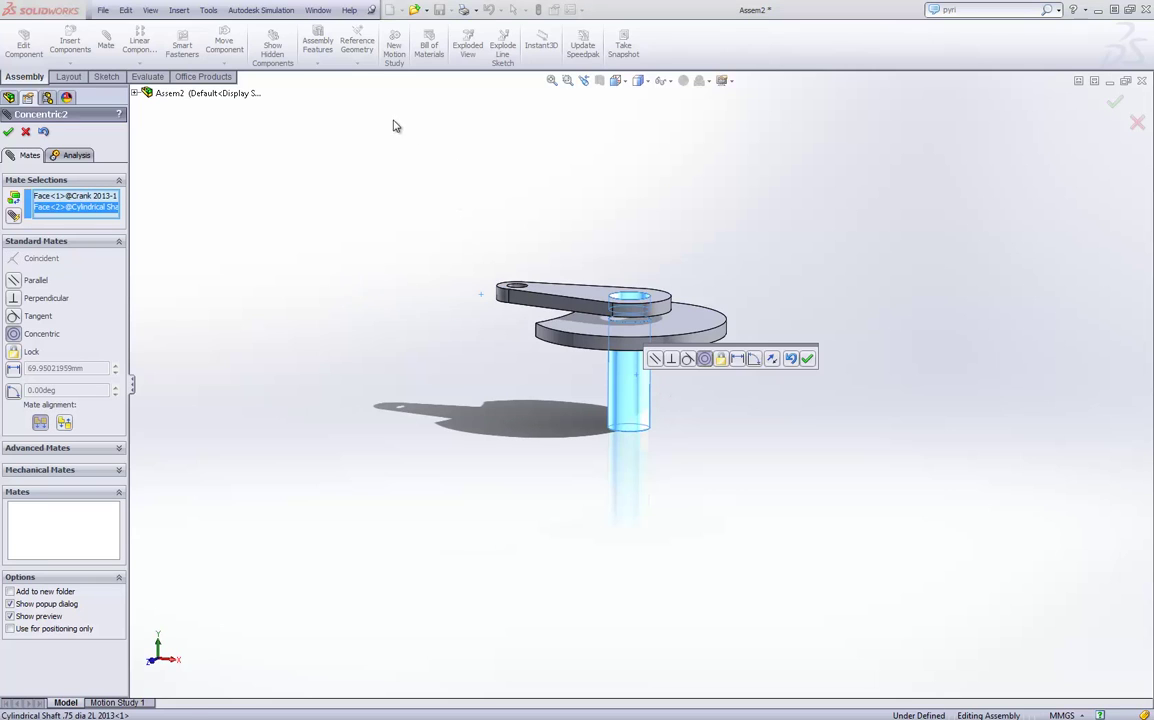
Examine how the crank sits under the locking disk in Geneva Wheel Assembly 2013, and return to the second new assembly
{"action": "left_click", "coordinate": [318, 10]}
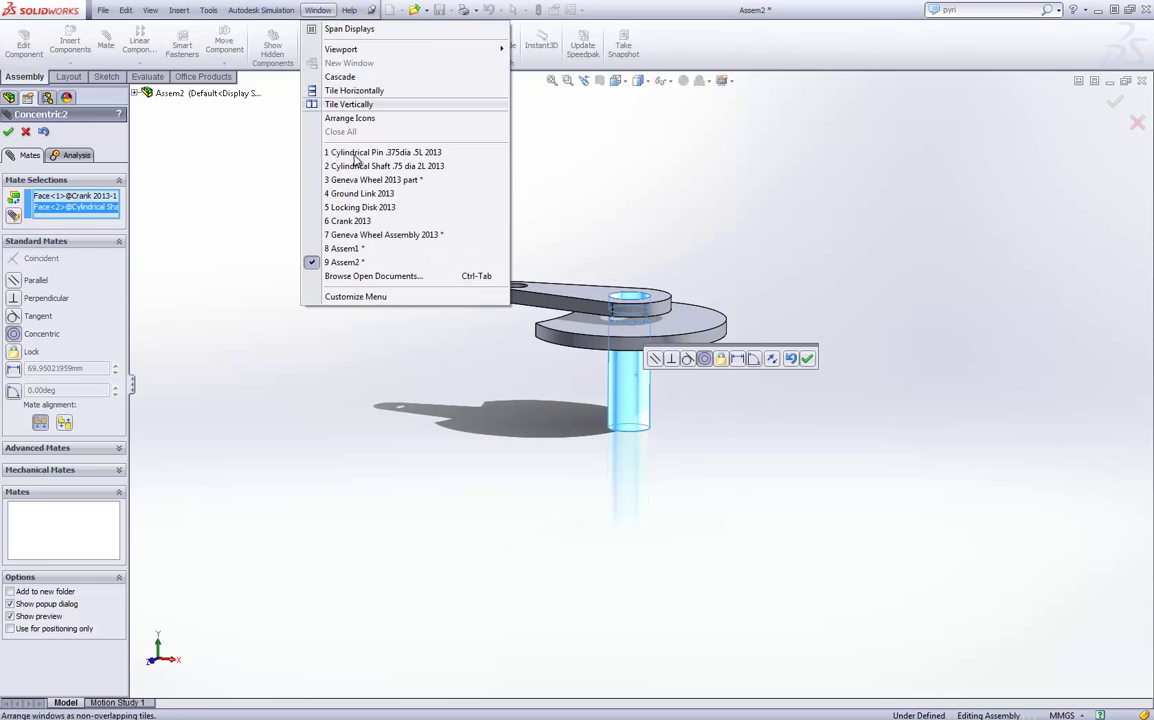
{"action": "left_click", "coordinate": [408, 238]}
{"action": "middle_click_drag", "start_coordinate": [396, 296], "coordinate": [495, 237]}
{"action": "middle_click_drag", "start_coordinate": [554, 270], "coordinate": [482, 325]}
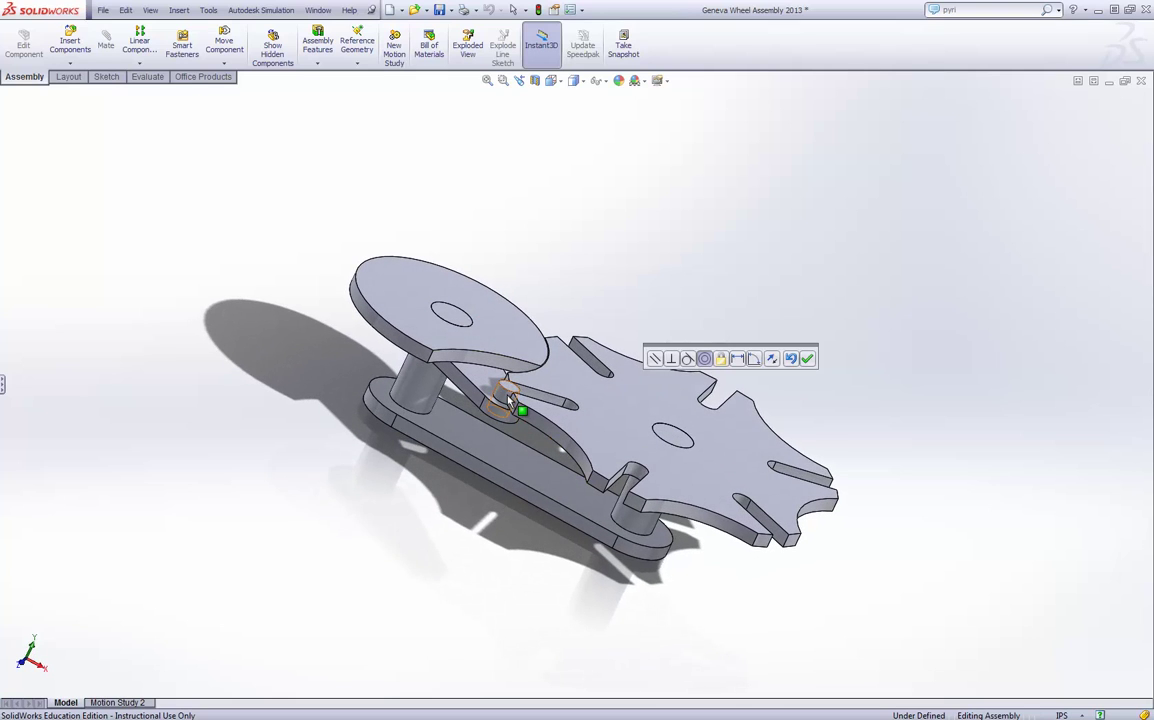
{"action": "left_click_drag", "start_coordinate": [507, 397], "coordinate": [465, 330]}
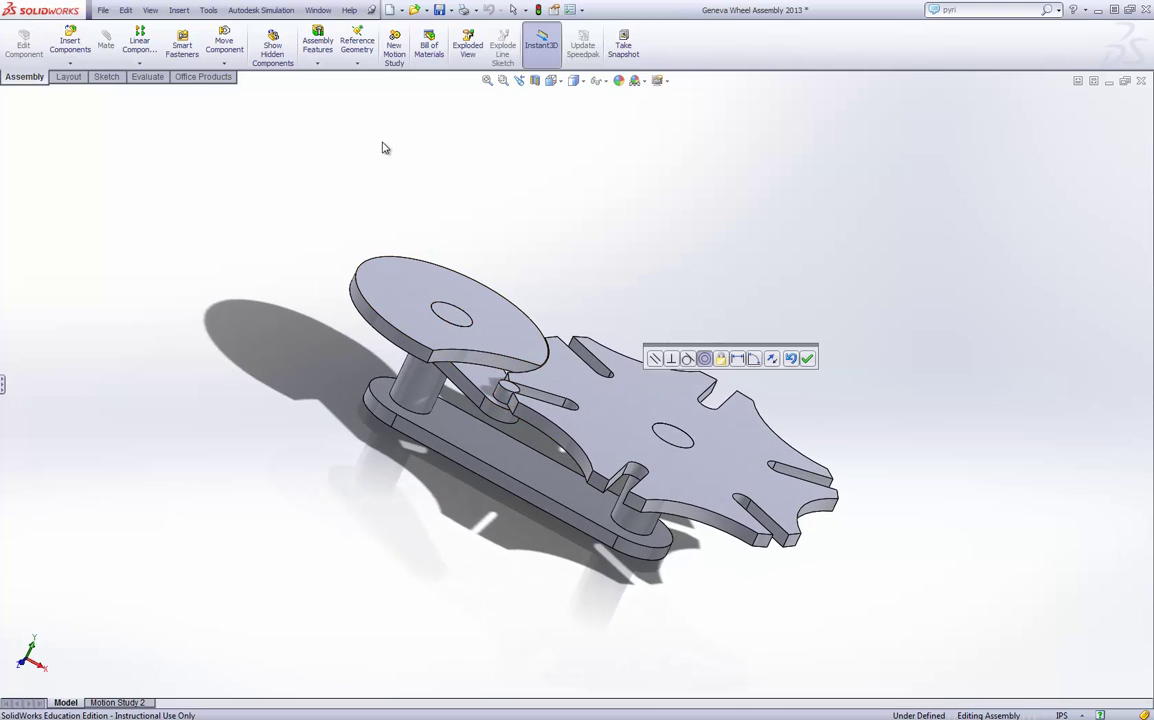
{"action": "left_click", "coordinate": [318, 10]}
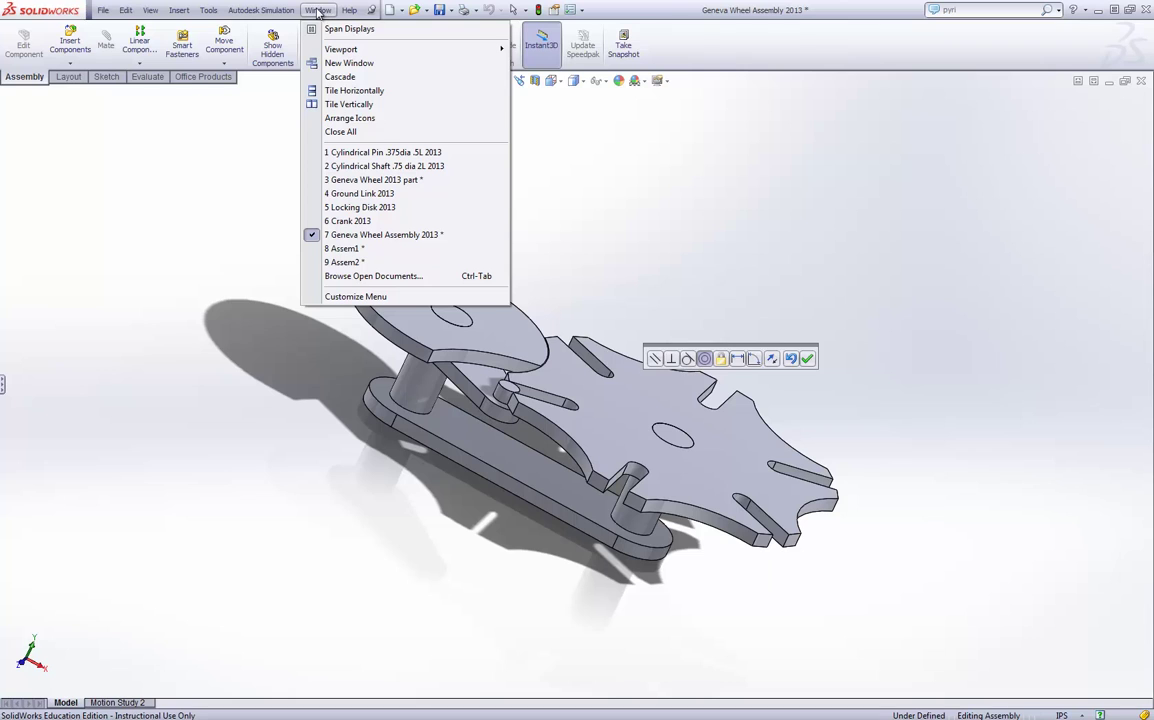
{"action": "left_click", "coordinate": [376, 263]}
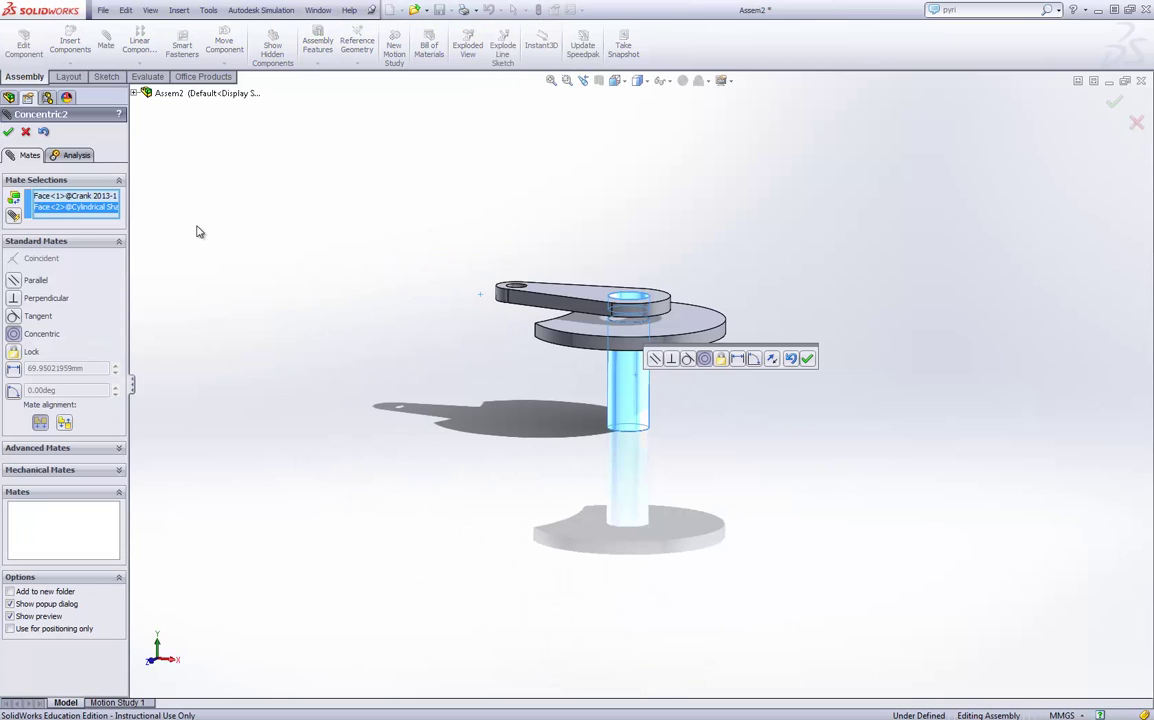
Accept the concentric mate, make the crank's upper face coincident with the locking disk's underside, and finish mating
{"action": "middle_click_drag", "start_coordinate": [338, 262], "coordinate": [417, 196]}
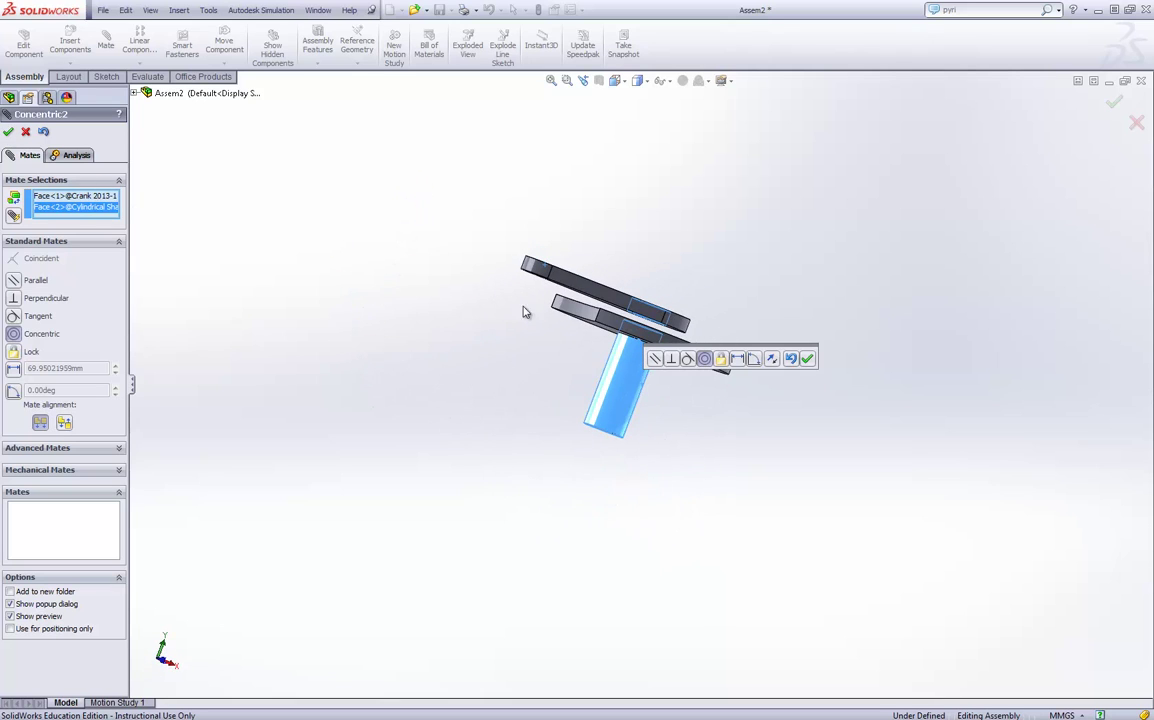
{"action": "left_click", "coordinate": [8, 133]}
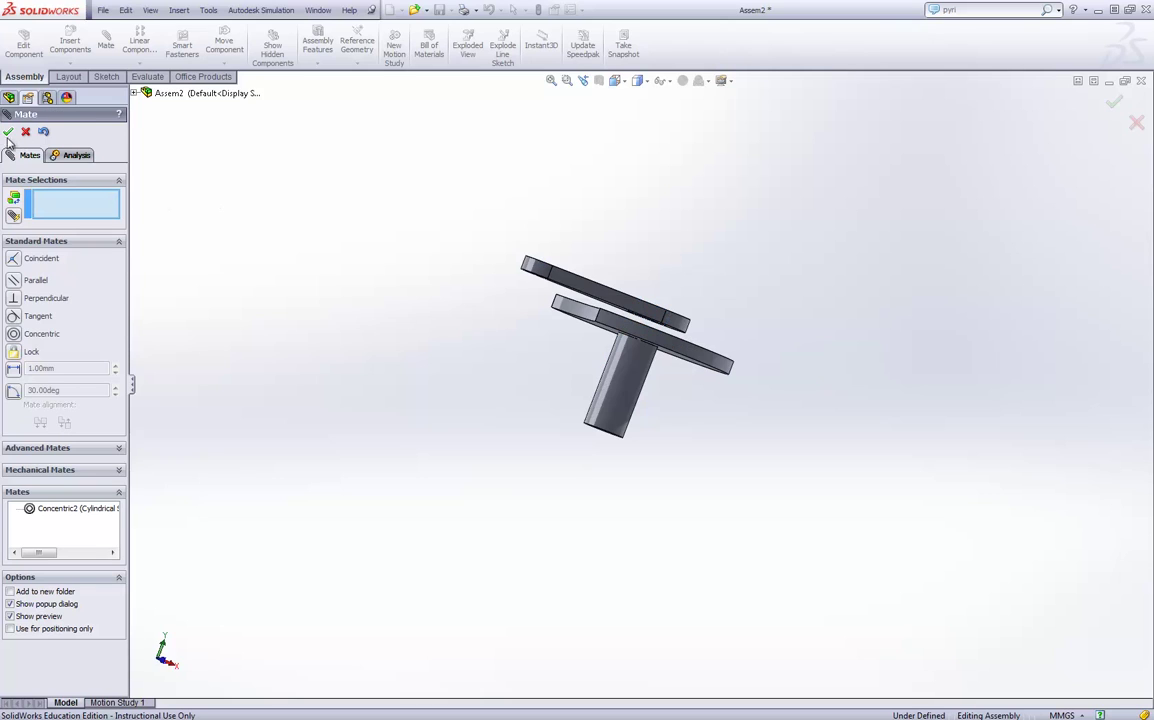
{"action": "middle_click_drag", "start_coordinate": [714, 250], "coordinate": [706, 312]}
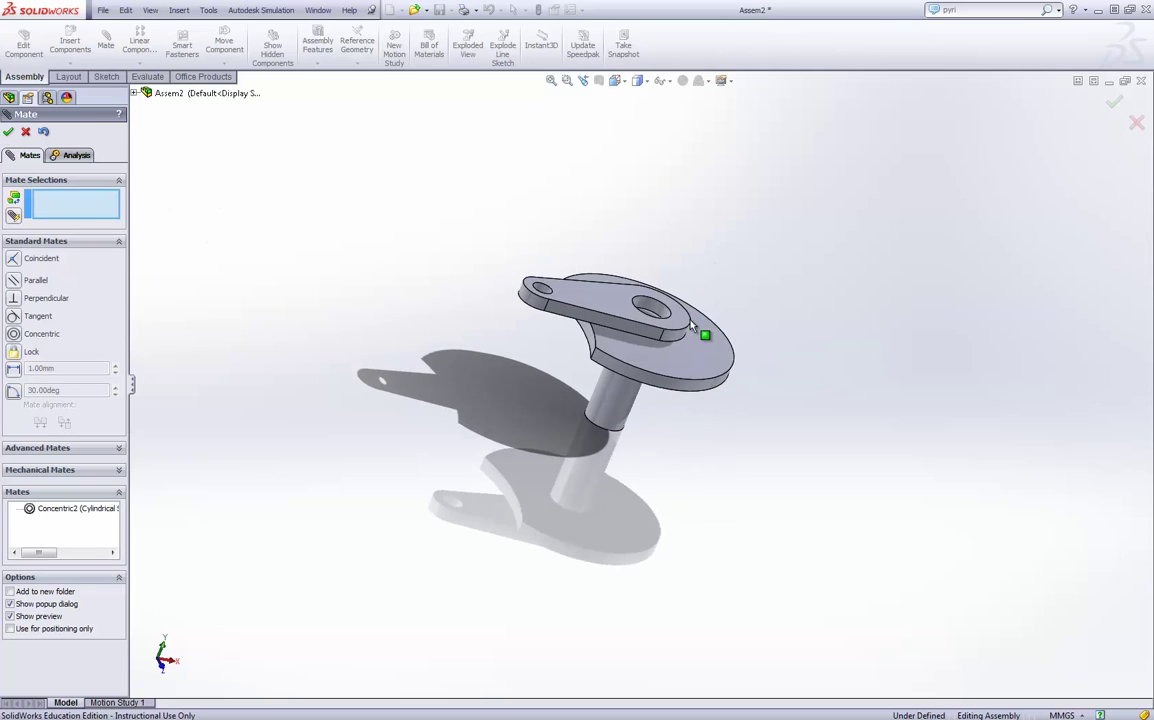
{"action": "left_click", "coordinate": [600, 310]}
{"action": "middle_click_drag", "start_coordinate": [760, 327], "coordinate": [815, 167]}
{"action": "left_click", "coordinate": [630, 322]}
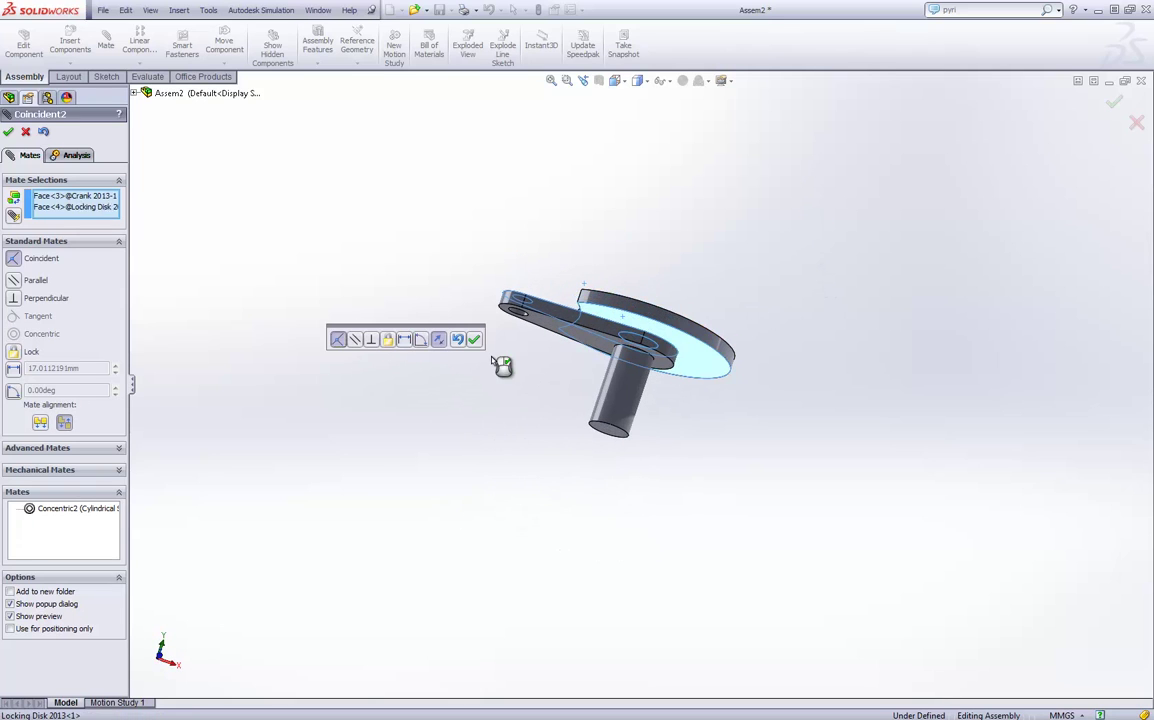
{"action": "middle_click_drag", "start_coordinate": [477, 247], "coordinate": [487, 450]}
{"action": "left_click", "coordinate": [8, 132]}
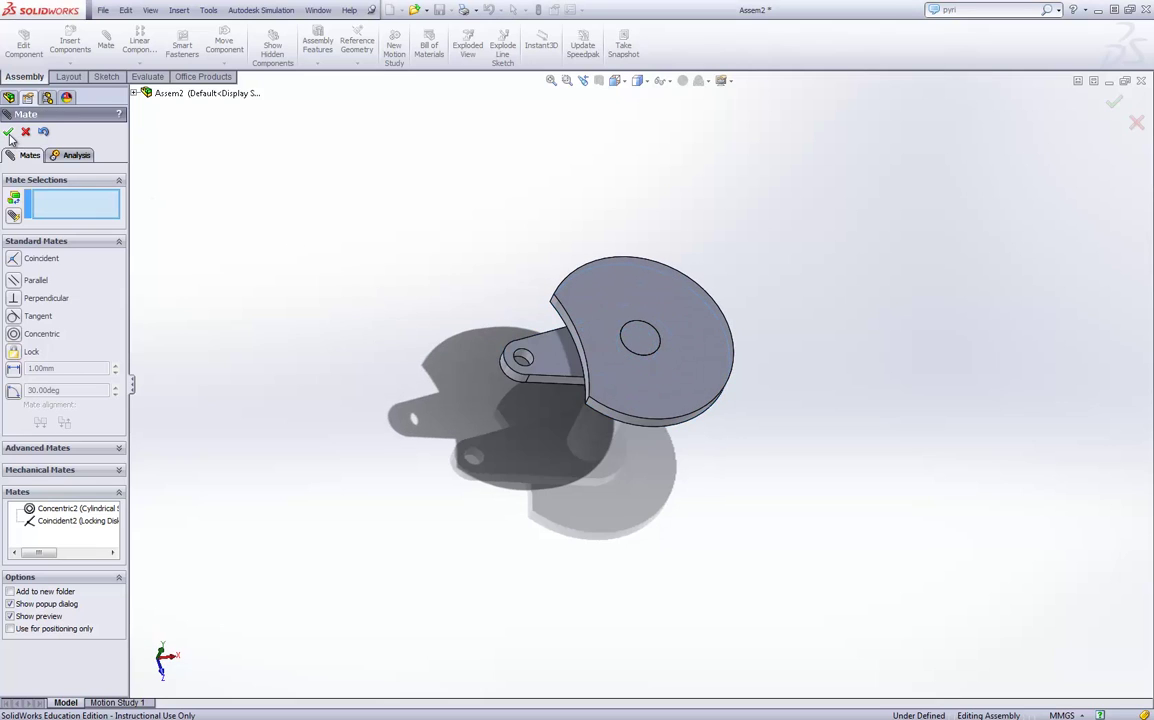
{"action": "left_click", "coordinate": [8, 132]}
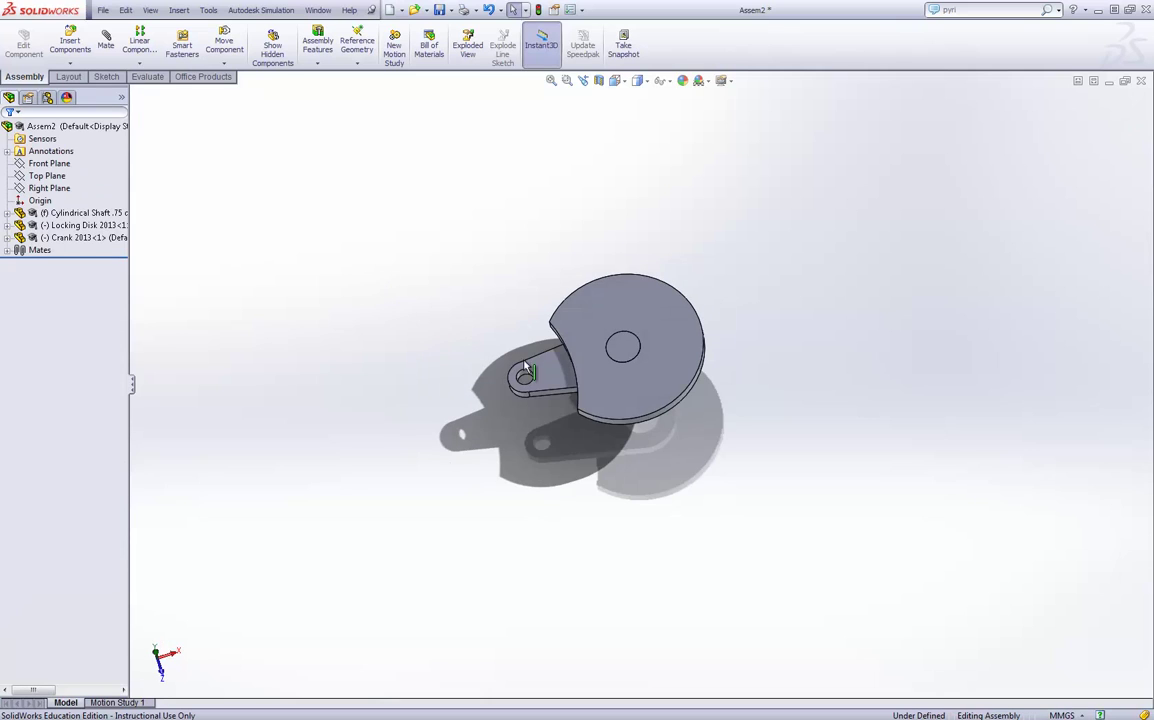
Rotate the components about the shaft to test their free movement, and examine the crank's alignment with the locking disk
{"action": "left_click_drag", "start_coordinate": [541, 386], "coordinate": [551, 298]}
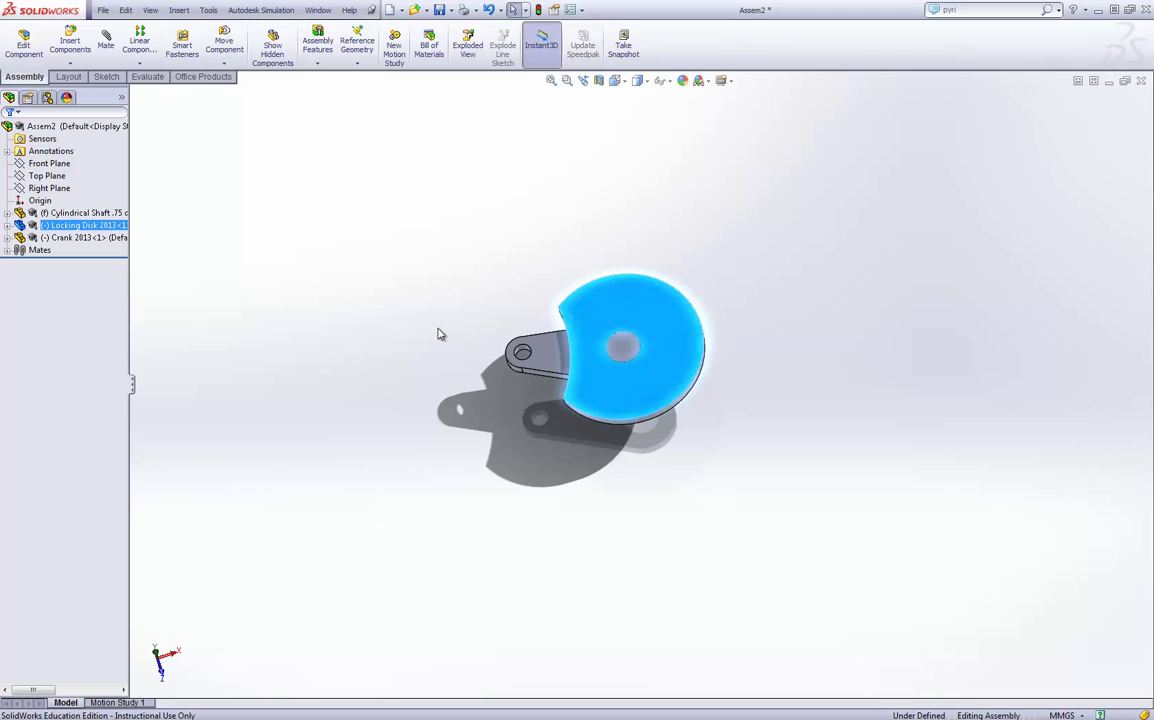
{"action": "left_click", "coordinate": [456, 298]}
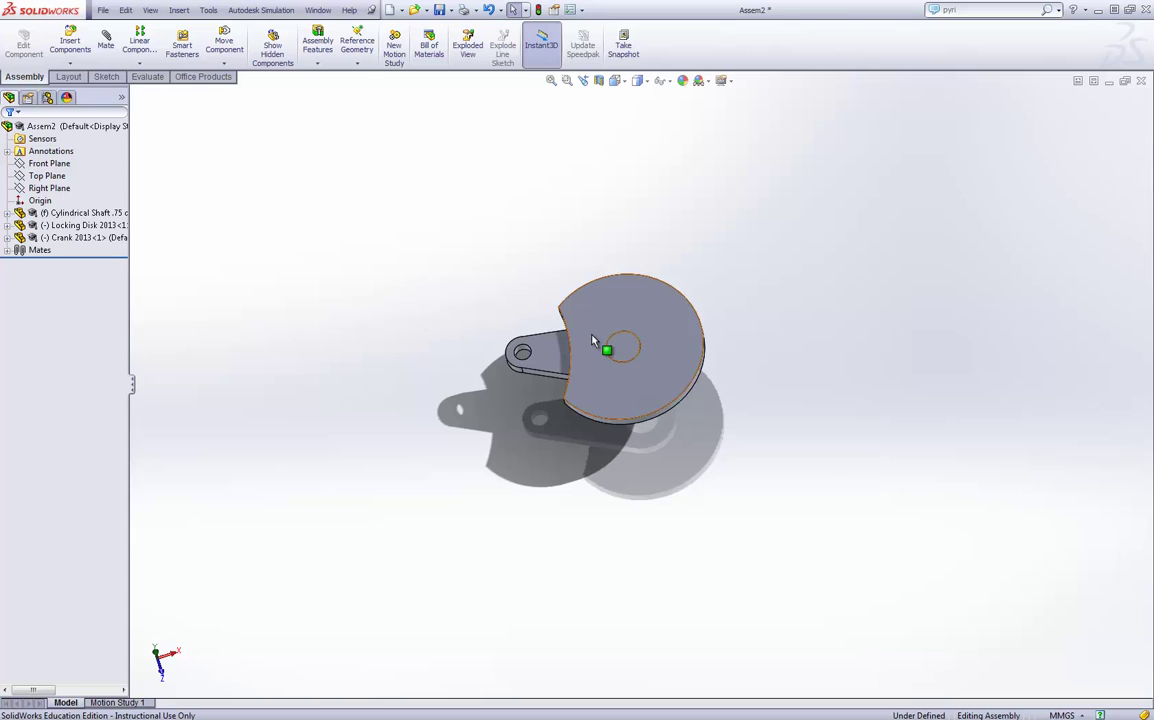
{"action": "scroll", "coordinate": [606, 350], "scroll_direction": "down", "scroll_amount": 4}
{"action": "middle_click_drag", "start_coordinate": [424, 304], "coordinate": [462, 249]}
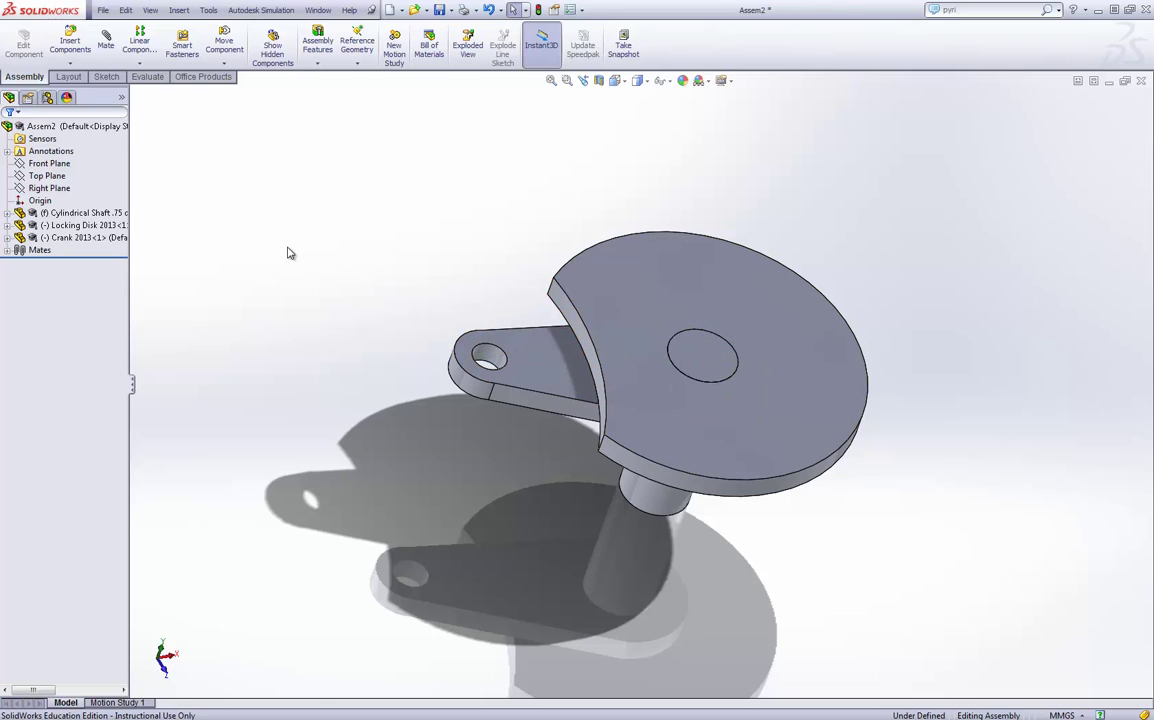
{"action": "scroll", "coordinate": [594, 347], "scroll_direction": "up", "scroll_amount": 3}
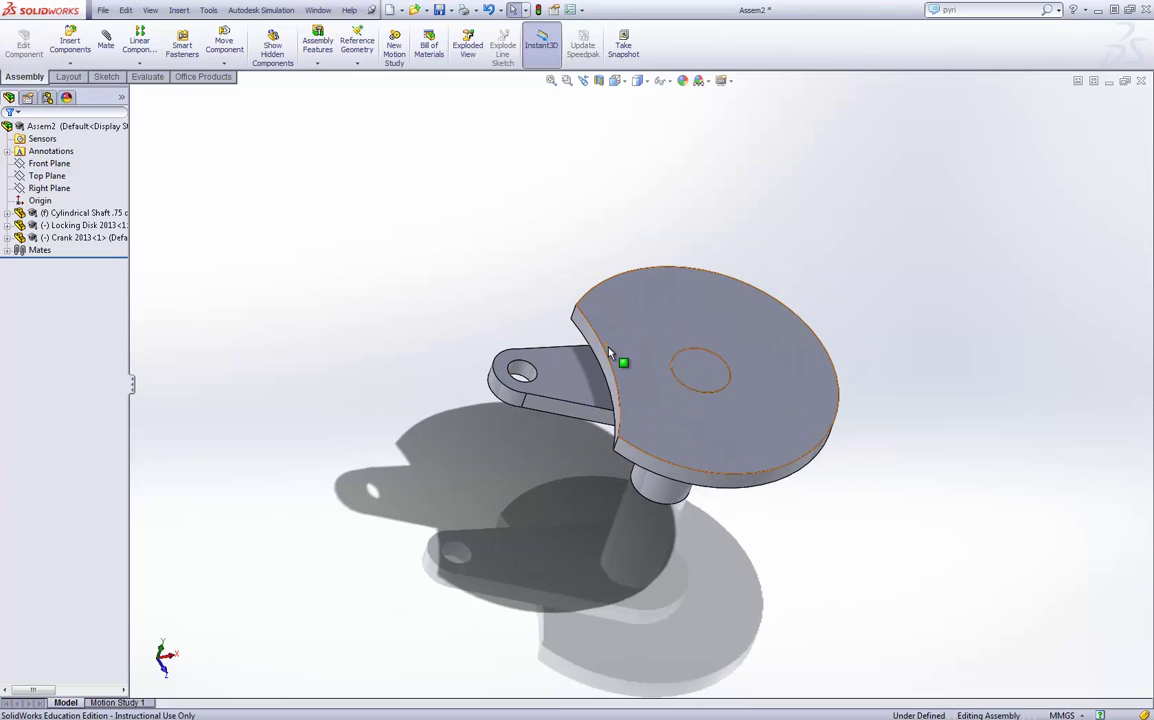
{"action": "scroll", "coordinate": [594, 347], "scroll_direction": "down", "scroll_amount": 3}
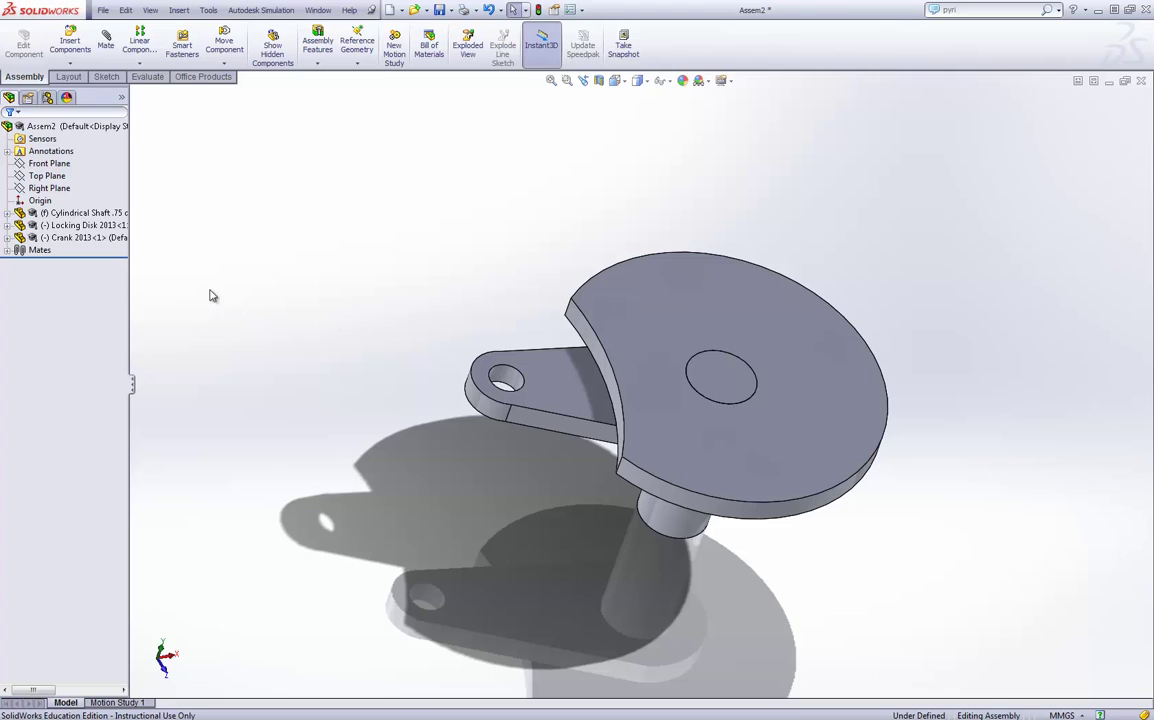
{"action": "left_click", "coordinate": [50, 164]}
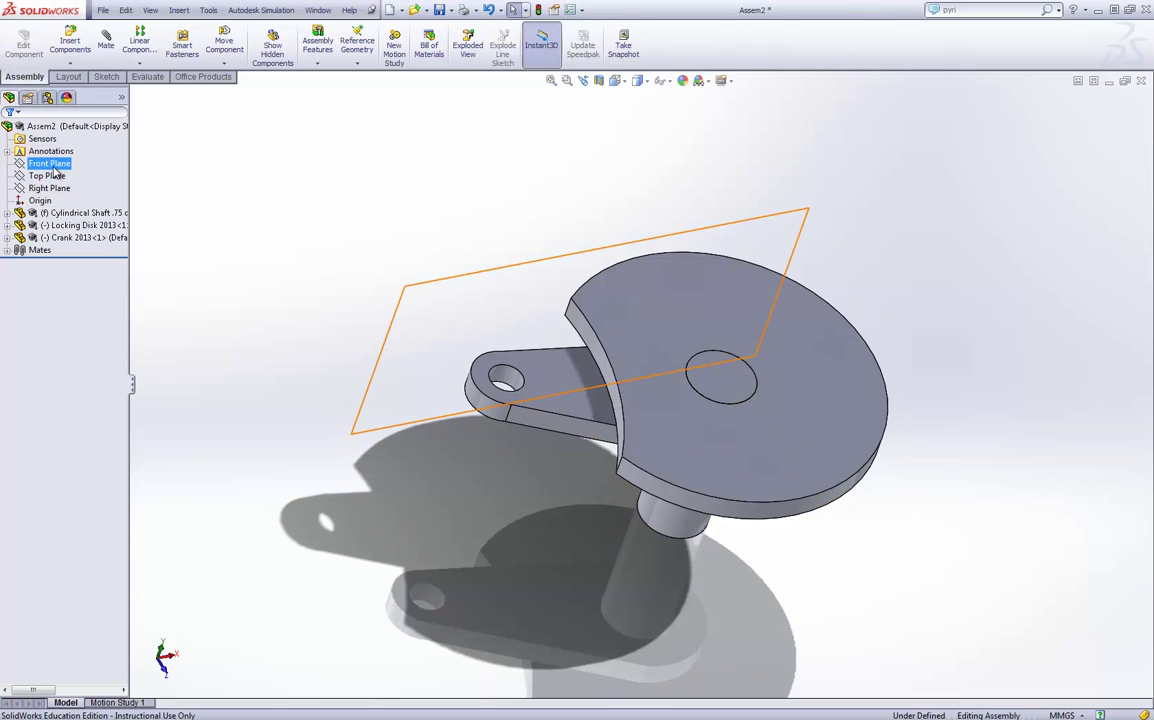
{"action": "left_click", "coordinate": [210, 202]}
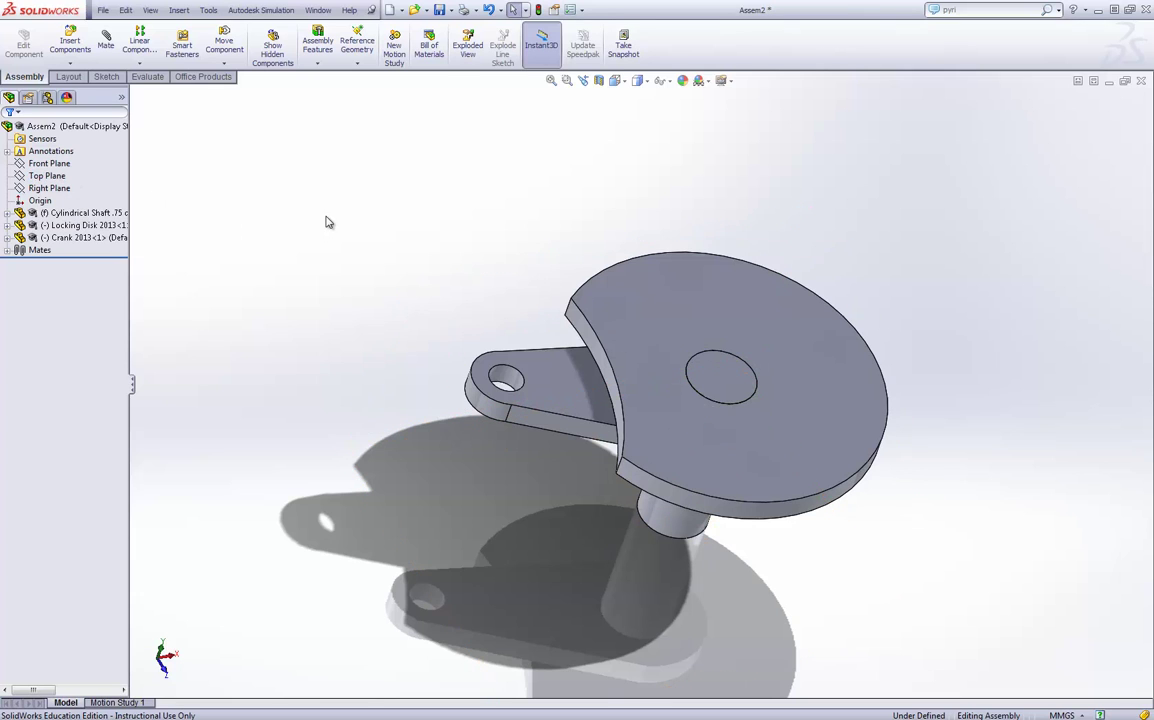
{"action": "middle_click_drag", "start_coordinate": [327, 221], "coordinate": [164, 272]}
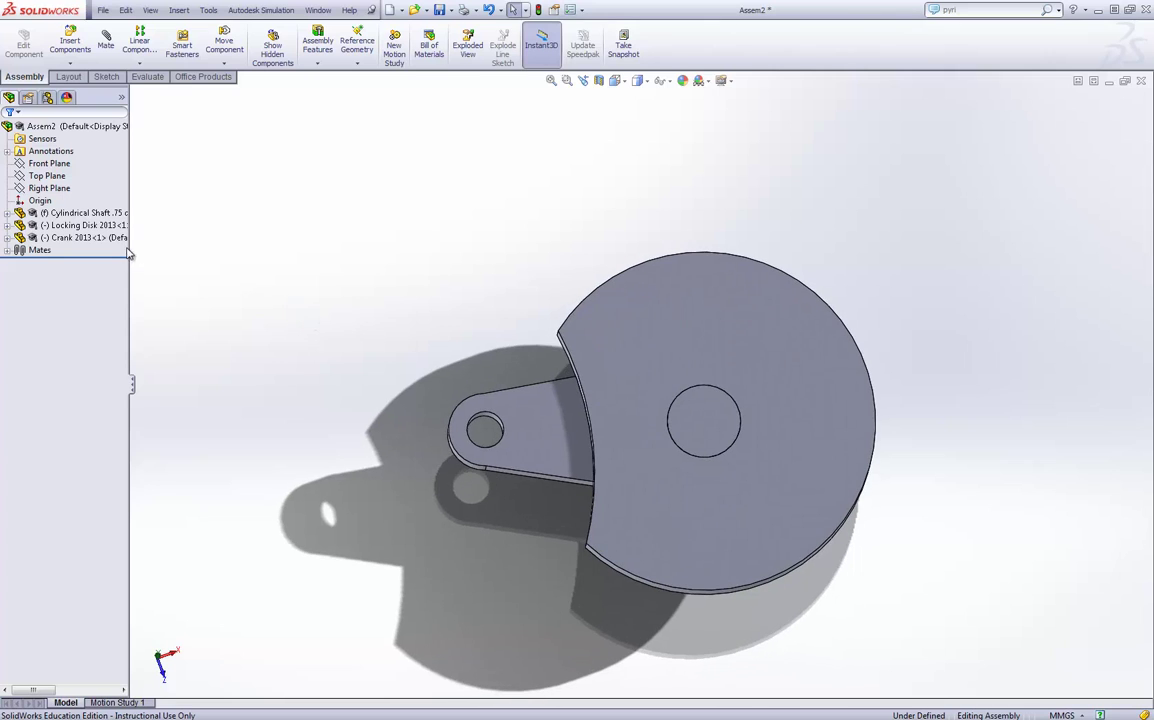
Add a coincident mate between the Front Planes of the locking disk and the crank, and finish mating
{"action": "left_click", "coordinate": [7, 225]}
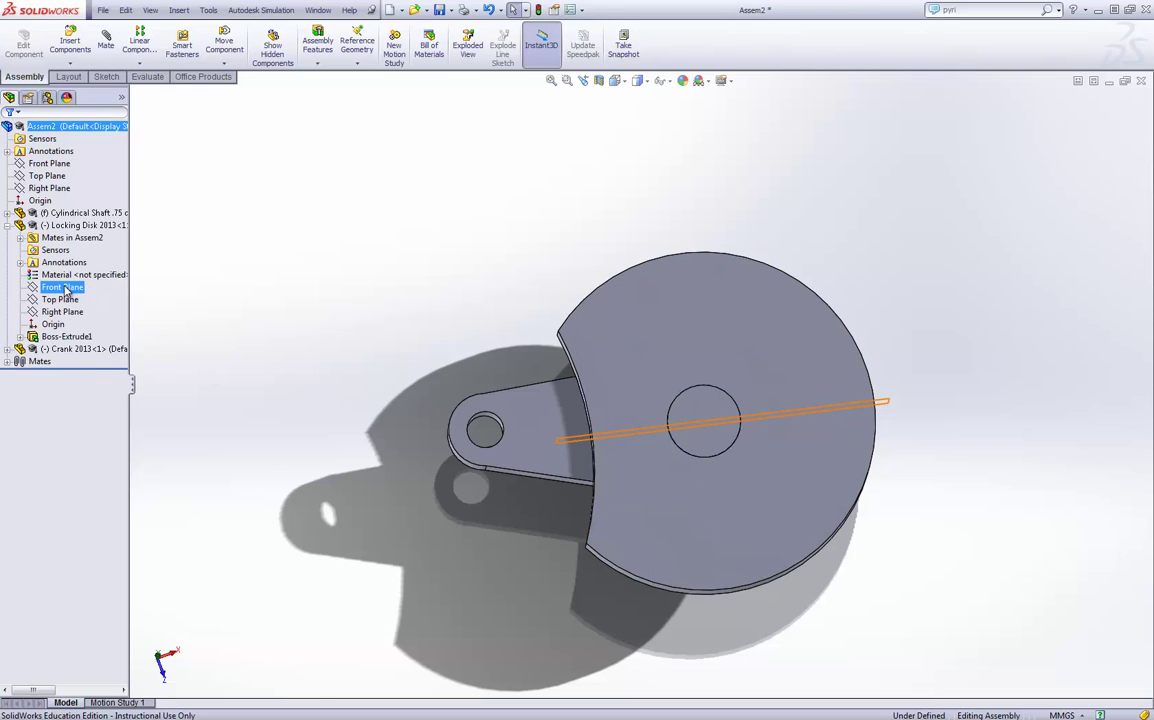
{"action": "left_click", "coordinate": [7, 349]}
{"action": "left_click", "coordinate": [64, 412]}
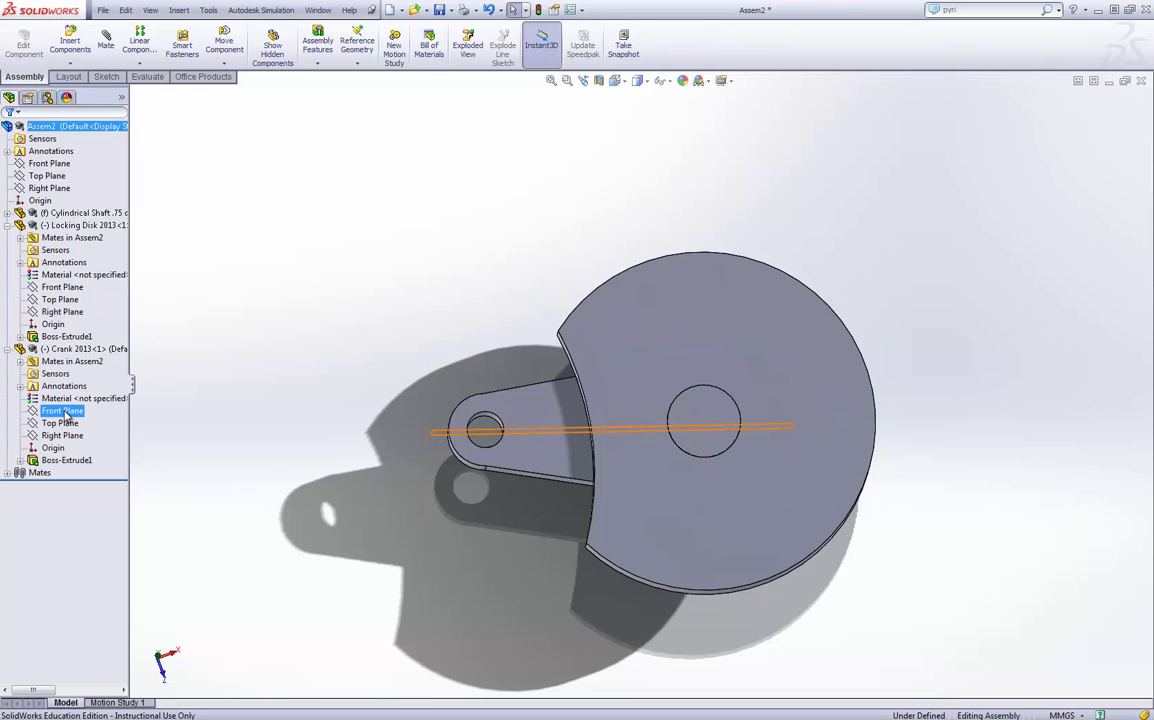
{"action": "left_click", "coordinate": [57, 288], "text": "ctrl"}
{"action": "left_click", "coordinate": [57, 288]}
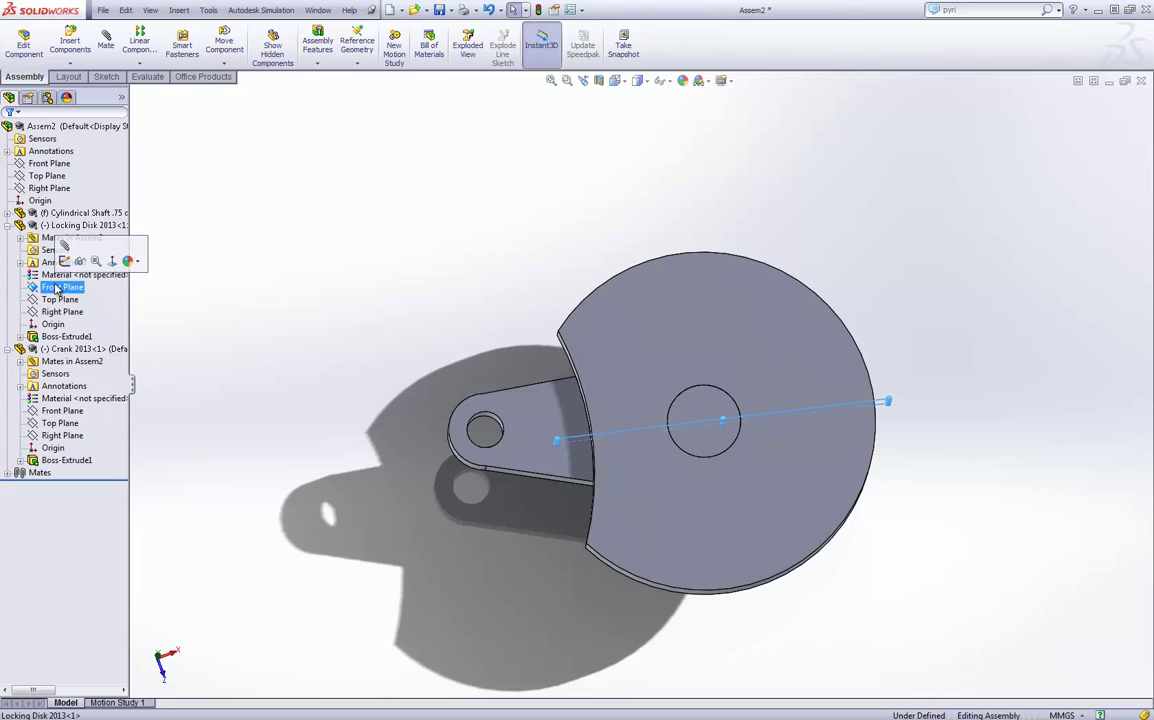
{"action": "left_click", "coordinate": [63, 412]}
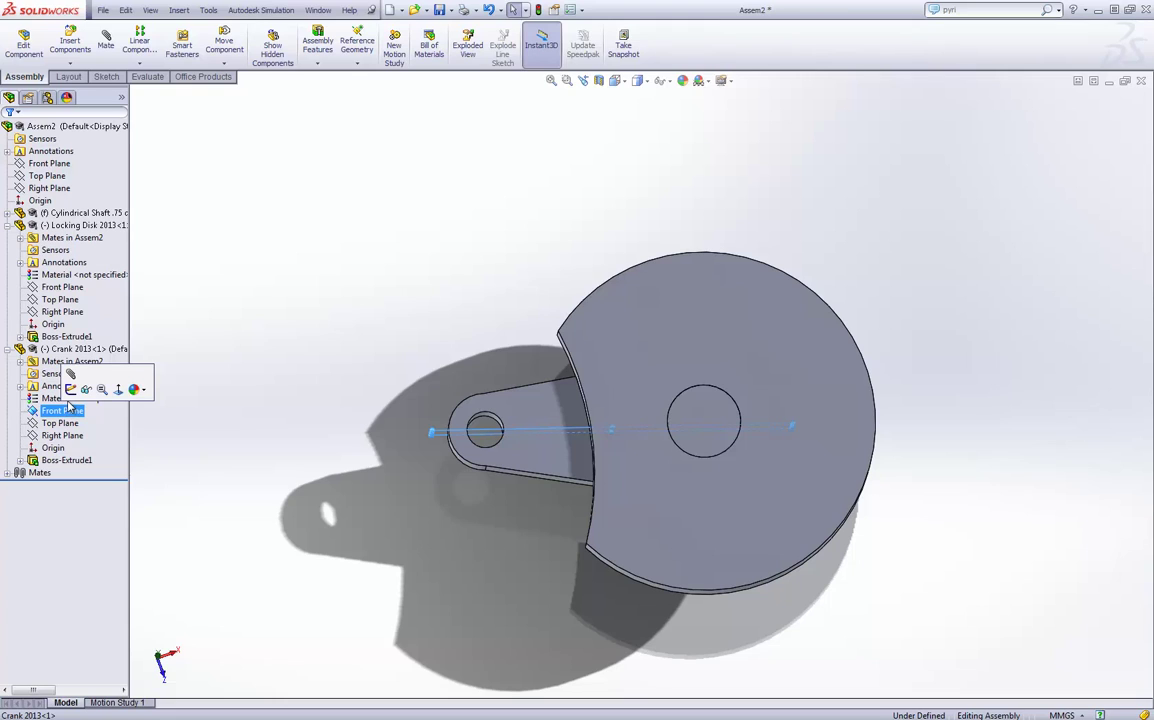
{"action": "left_click", "coordinate": [60, 288]}
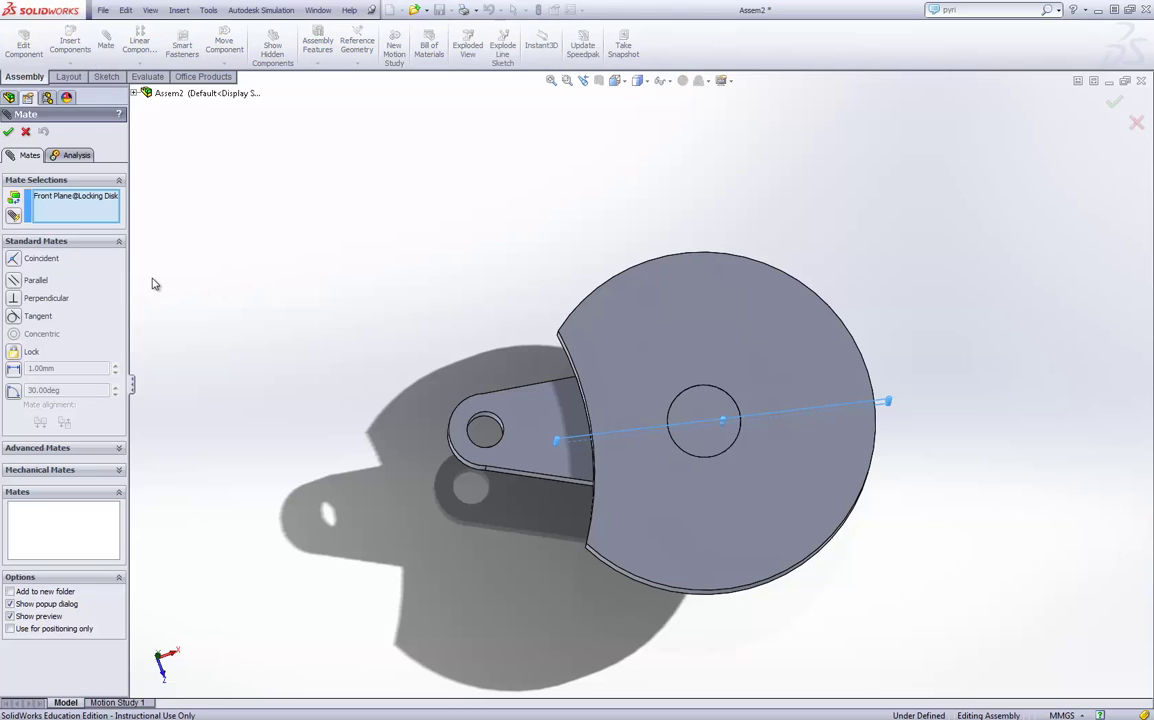
{"action": "left_click", "coordinate": [134, 93]}
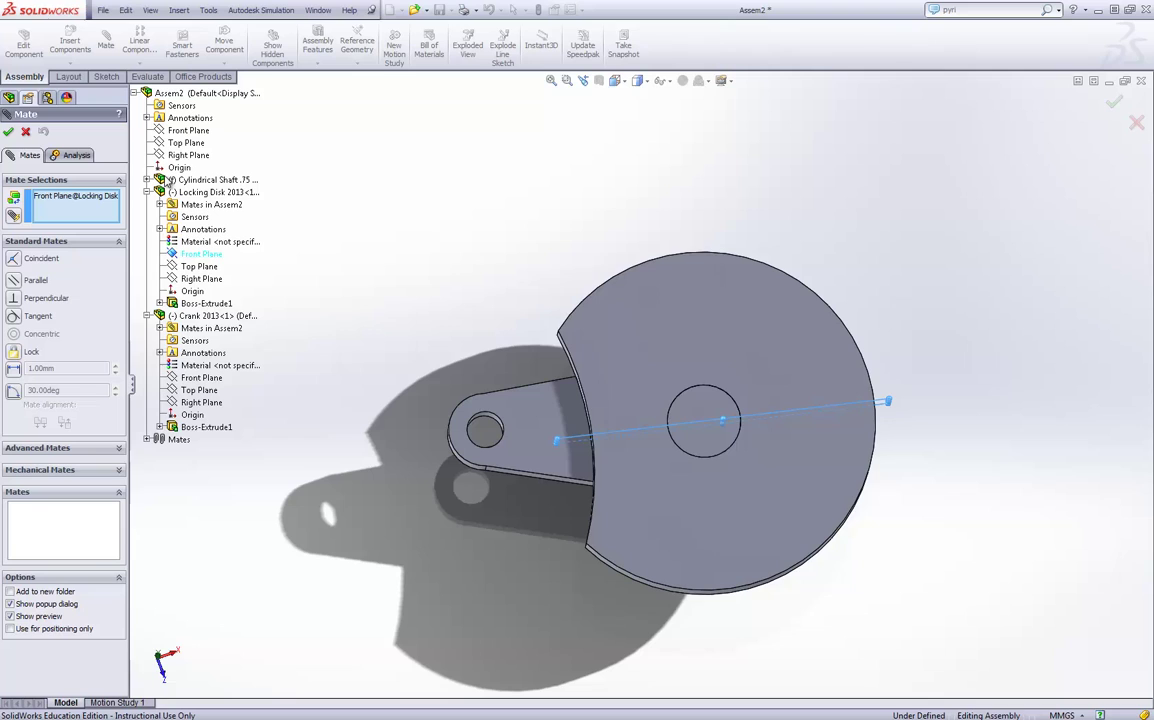
{"action": "left_click", "coordinate": [199, 378]}
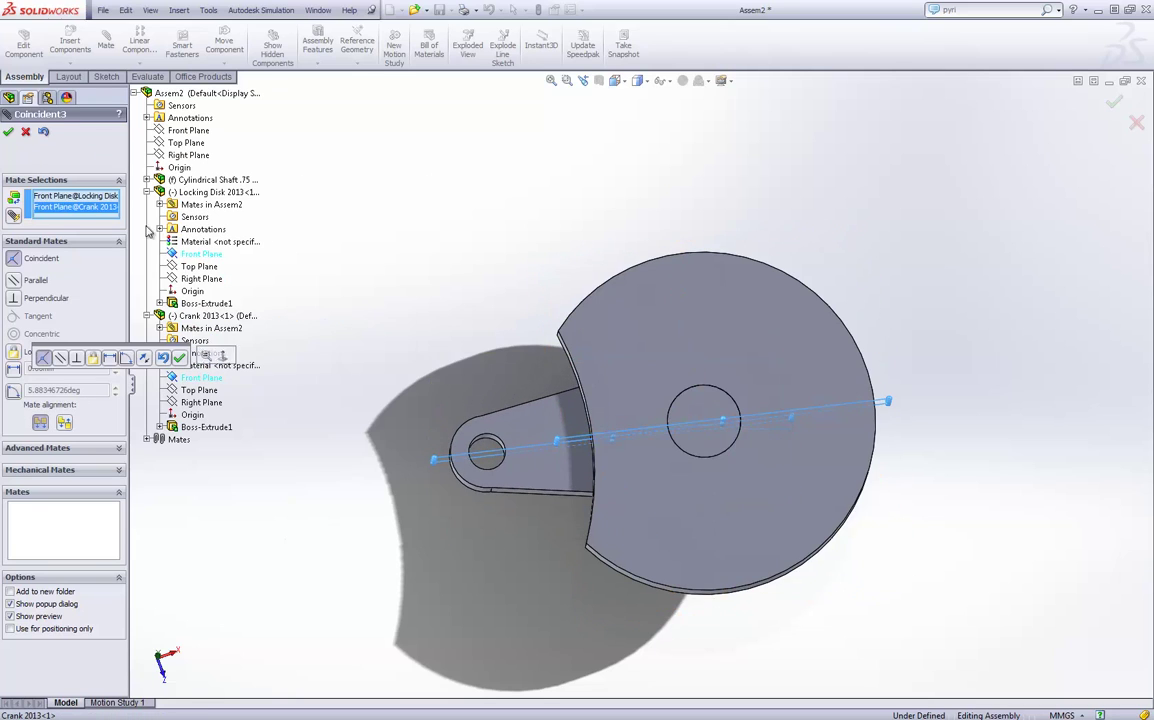
{"action": "left_click", "coordinate": [12, 134]}
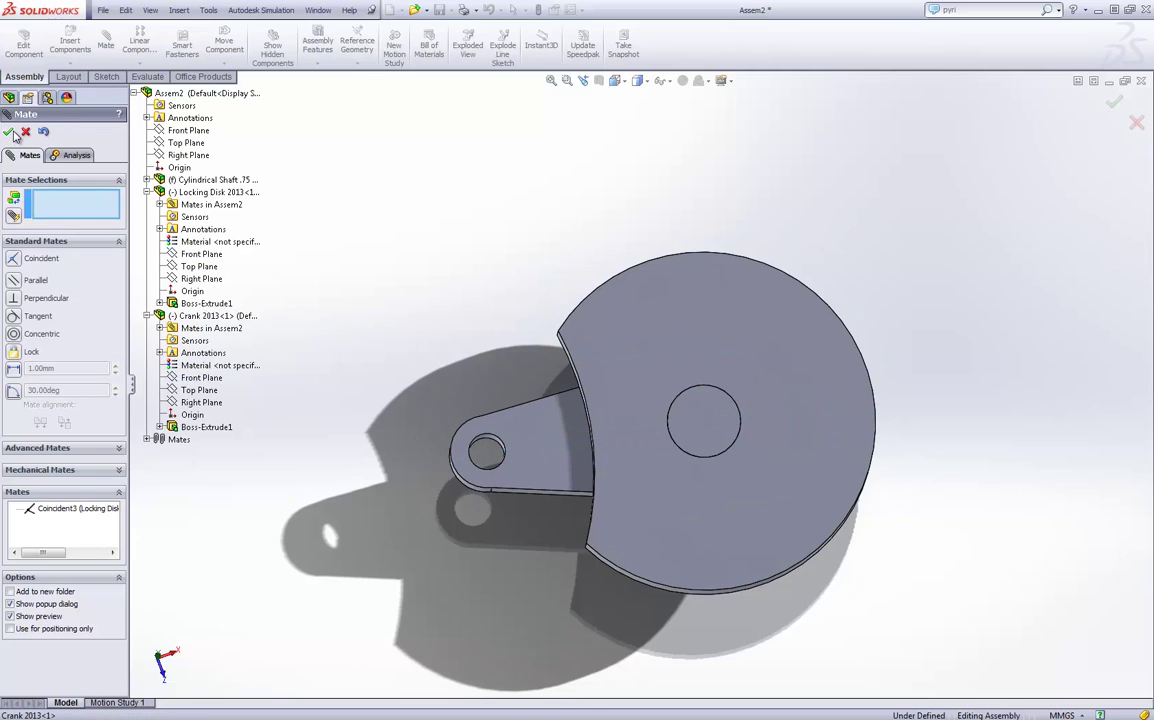
{"action": "left_click", "coordinate": [9, 132]}
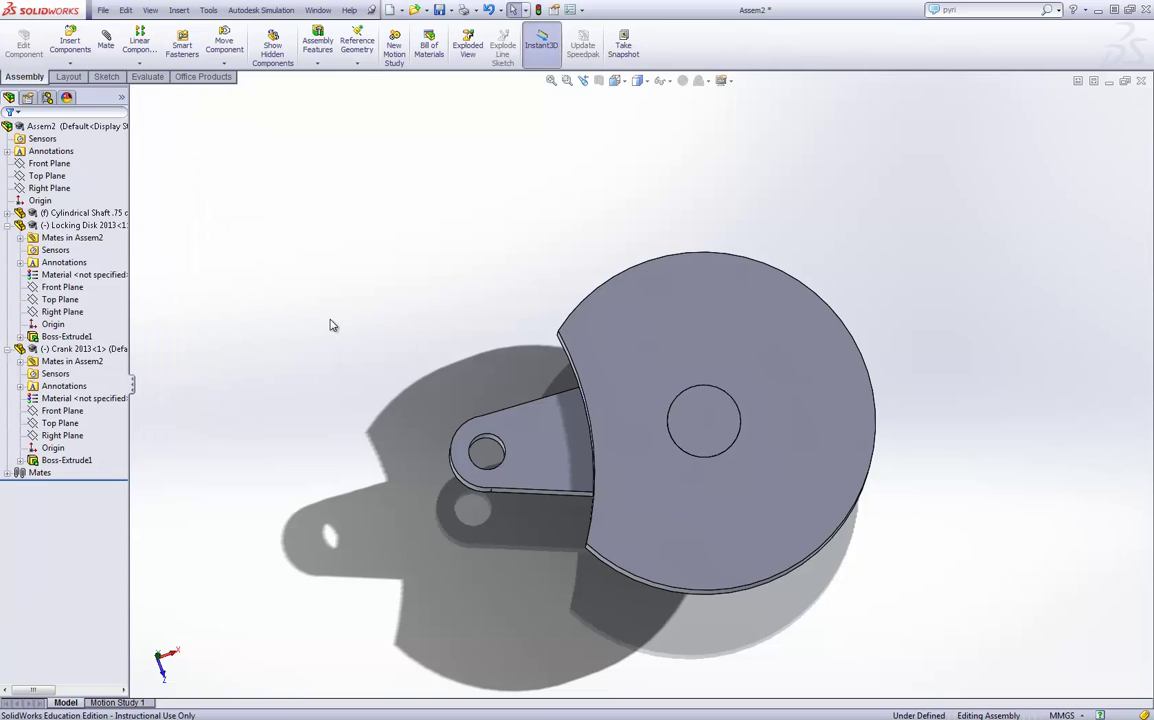
Rotate the crank about the shaft to check that it moves together with the locking disk
{"action": "left_click", "coordinate": [474, 398]}
{"action": "left_click_drag", "start_coordinate": [498, 392], "coordinate": [443, 477]}
{"action": "middle_click_drag", "start_coordinate": [445, 475], "coordinate": [348, 317]}
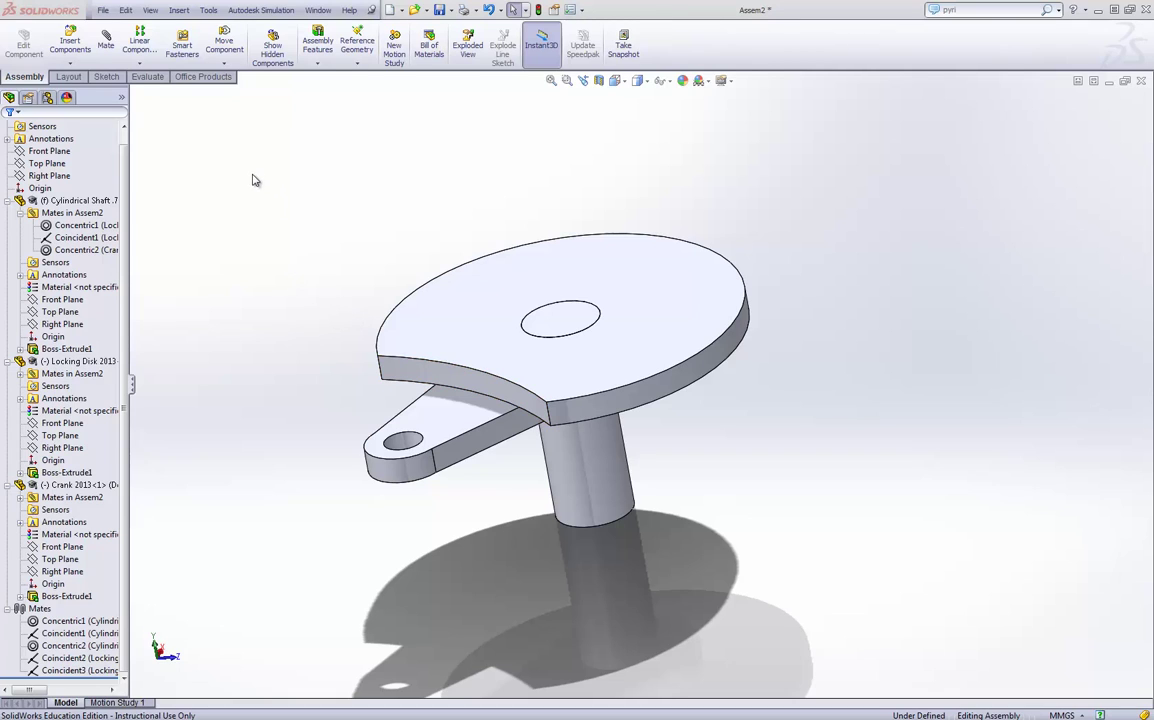
Insert the Cylindrical Pin .375dia .5L 2013 part into the assembly beside the free end of the crank
{"action": "left_click", "coordinate": [78, 52]}
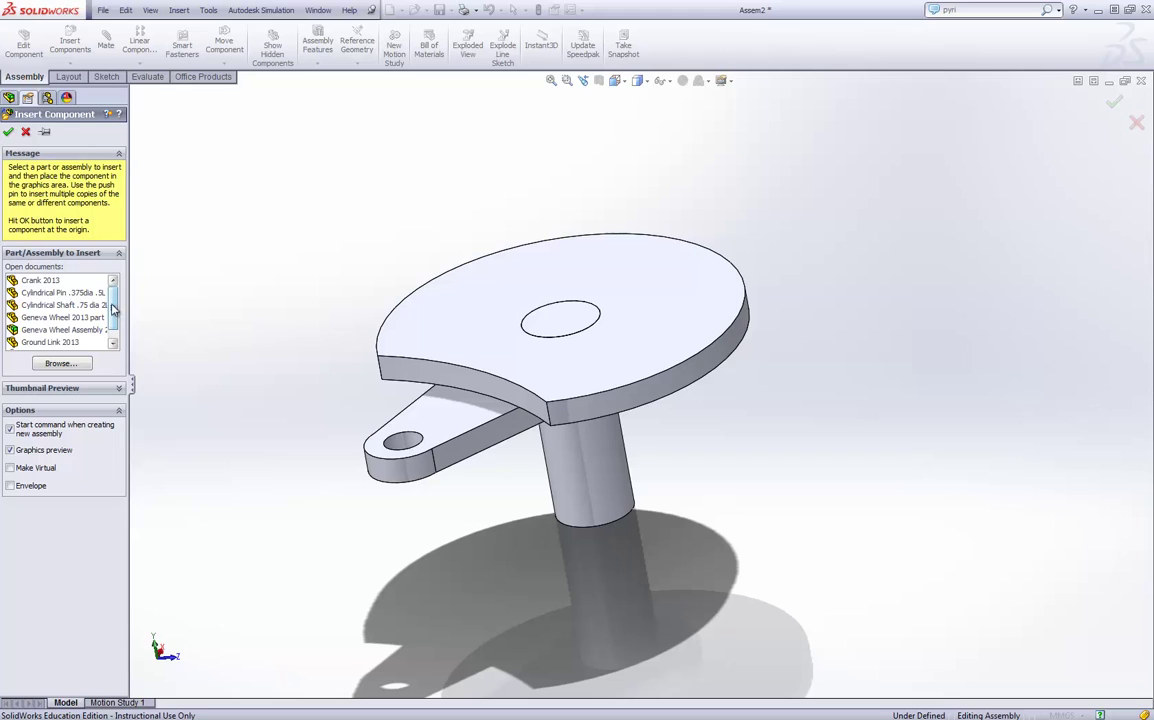
{"action": "left_click", "coordinate": [80, 293]}
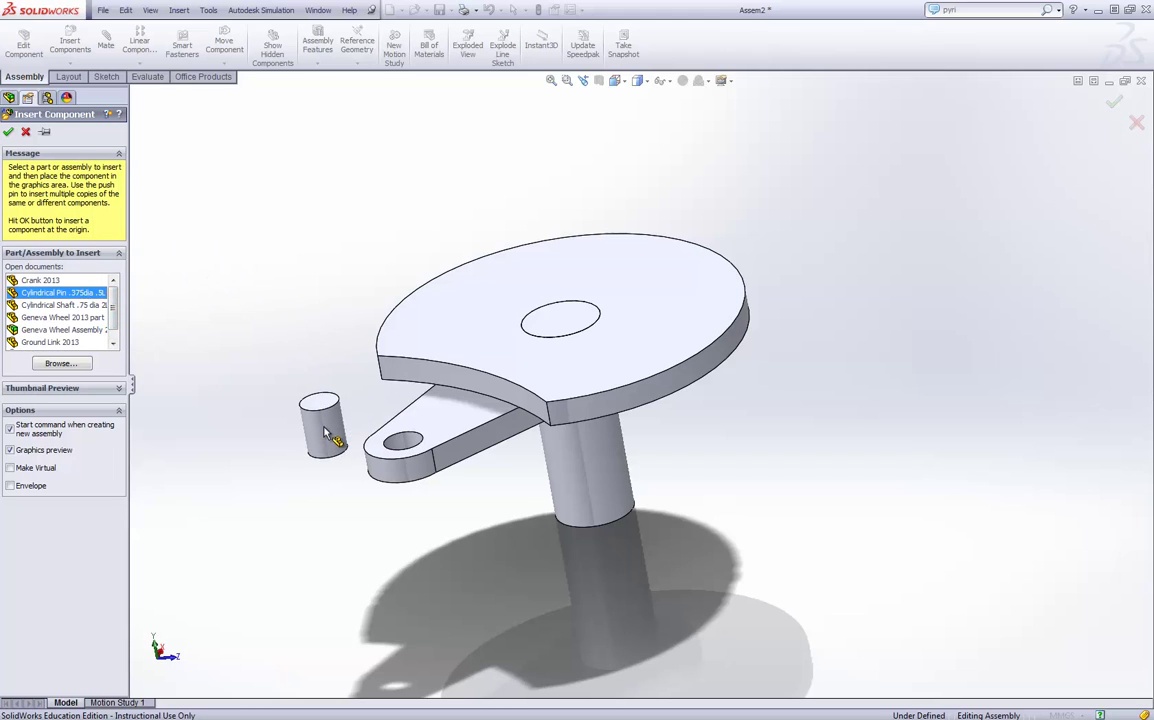
{"action": "left_click", "coordinate": [330, 435]}
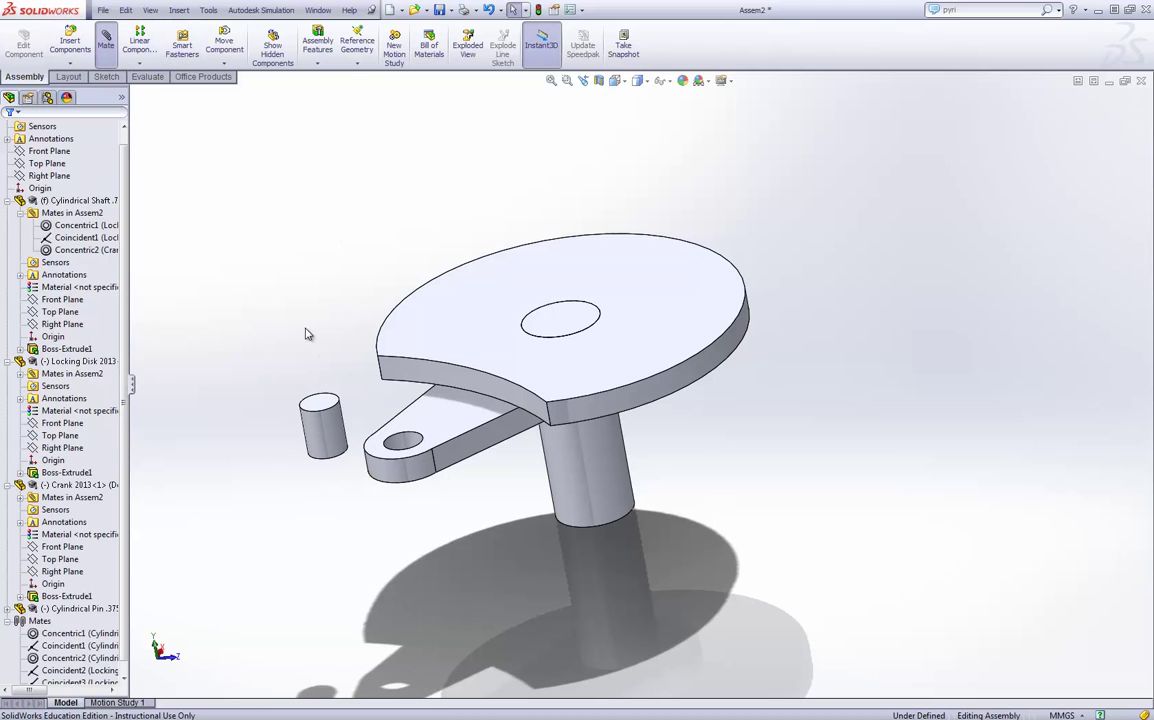
Add a concentric mate between the pin's cylindrical face and the small hole at the crank's free end
{"action": "middle_click_drag", "start_coordinate": [307, 333], "coordinate": [272, 318]}
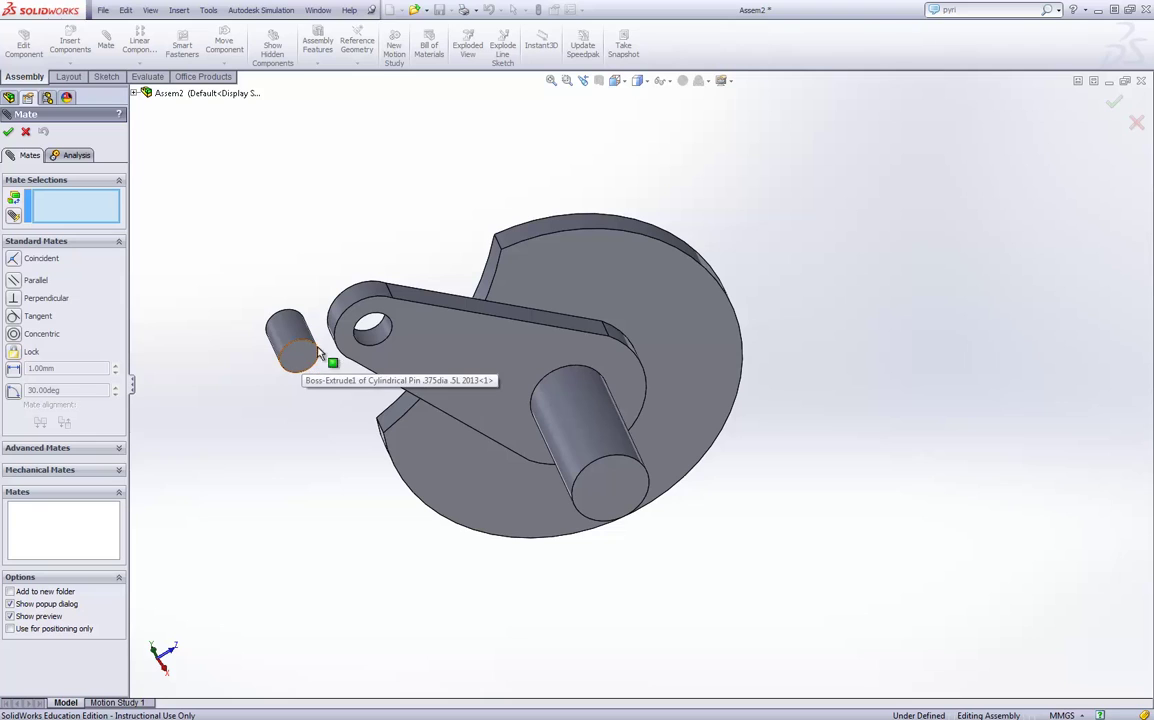
{"action": "left_click", "coordinate": [303, 340]}
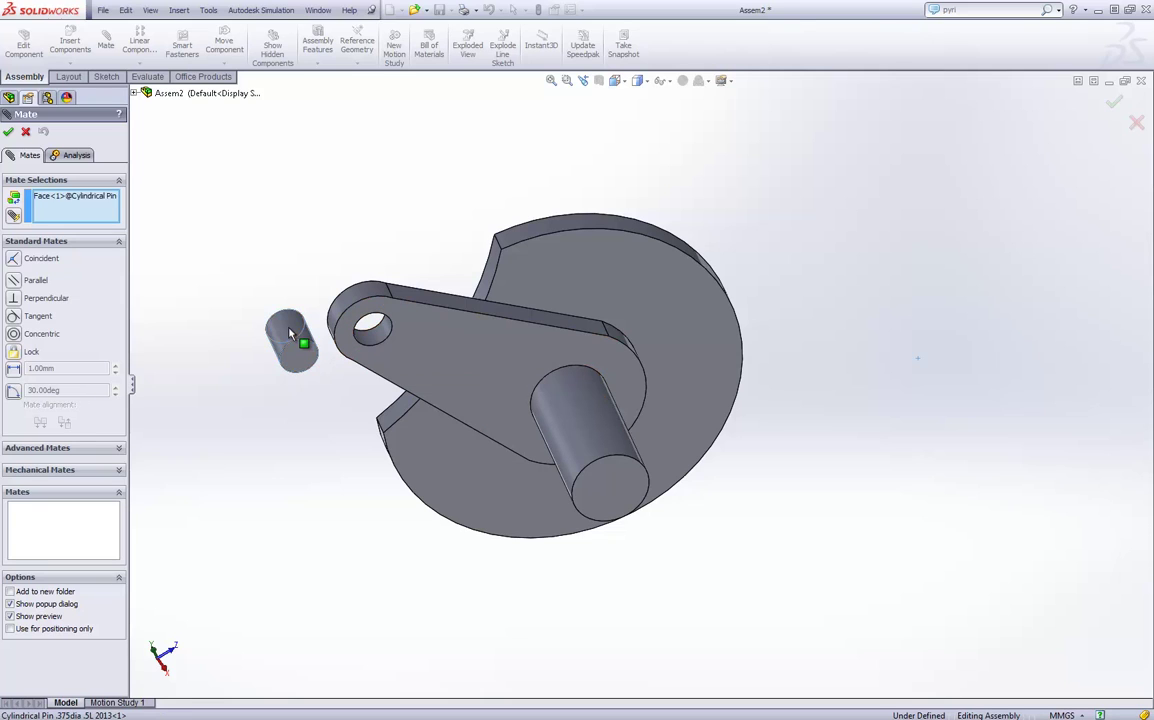
{"action": "left_click", "coordinate": [376, 340]}
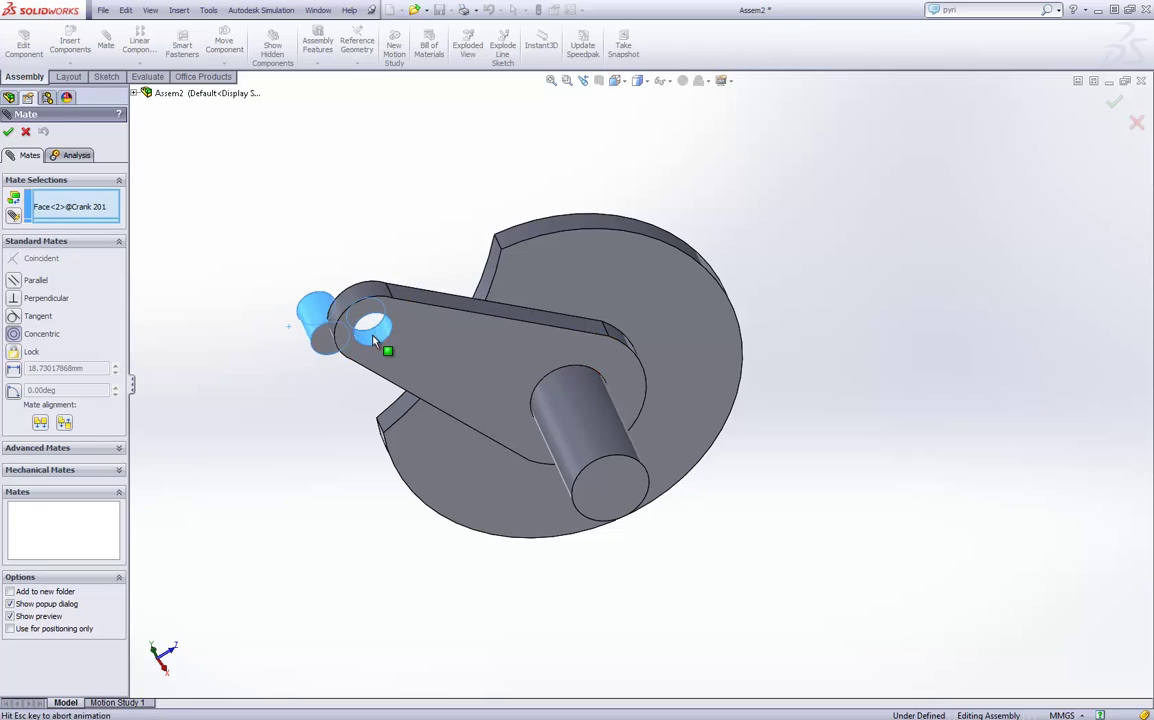
{"action": "left_click", "coordinate": [8, 131]}
Add a coincident mate between the pin's lower end face and the crank's underside, and finish mating
{"action": "middle_click_drag", "start_coordinate": [258, 433], "coordinate": [283, 386]}
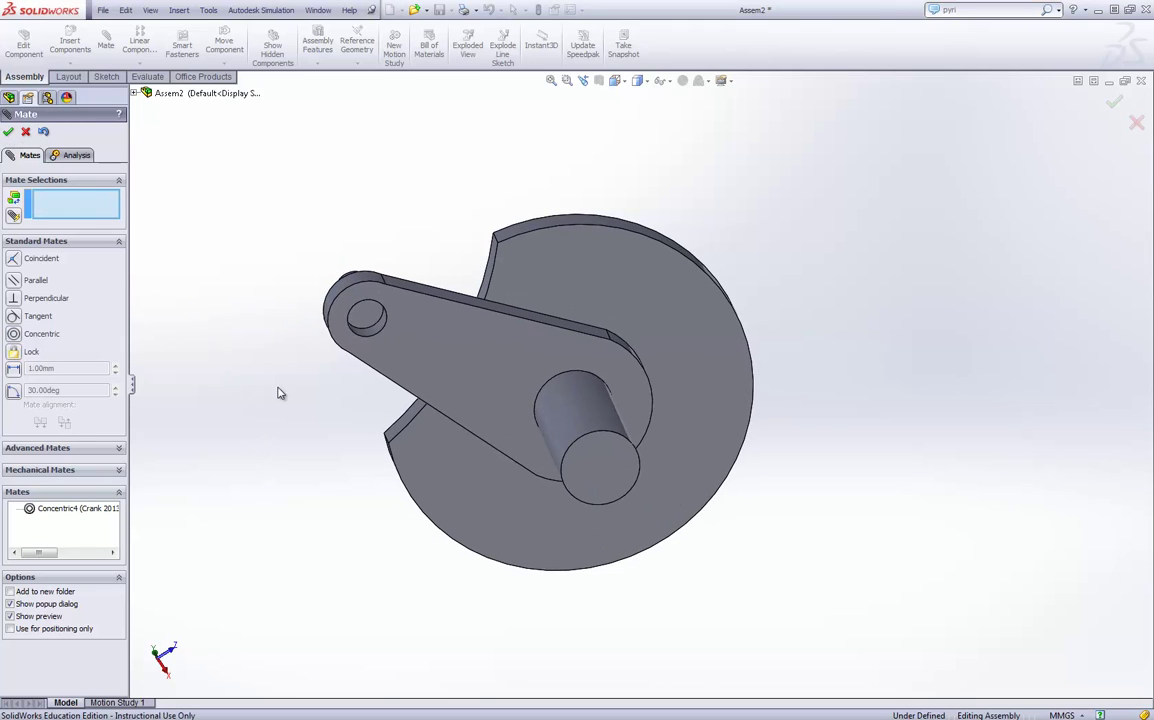
{"action": "left_click", "coordinate": [368, 318]}
{"action": "left_click", "coordinate": [415, 343]}
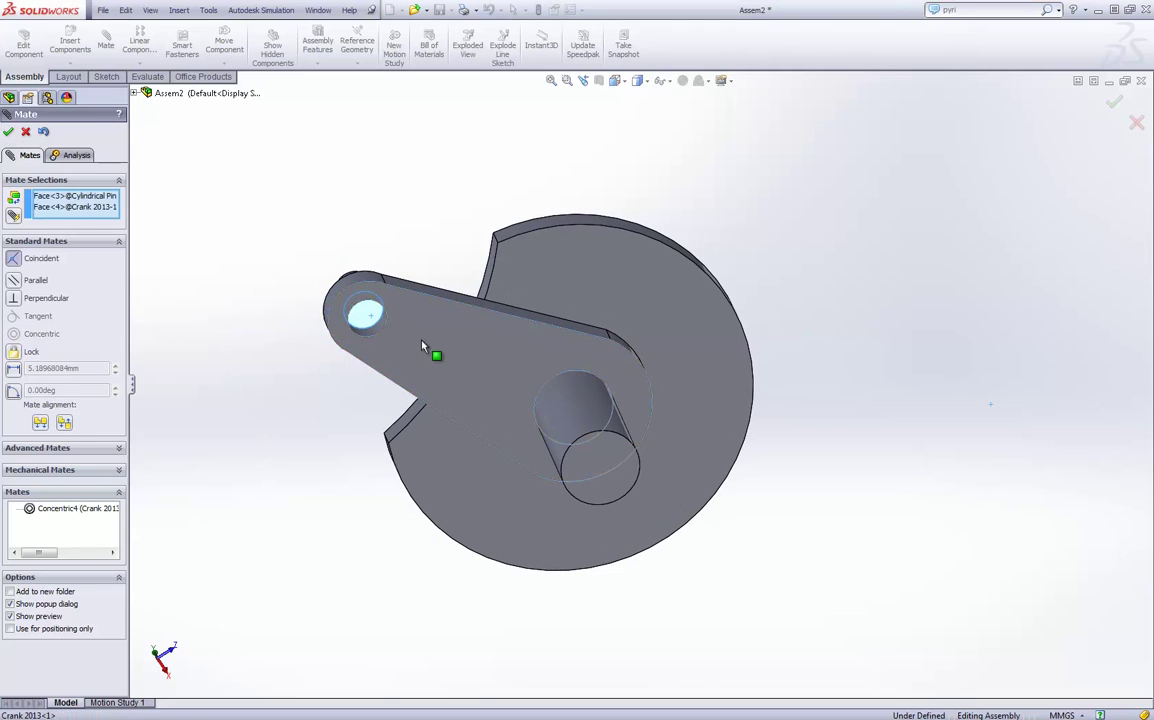
{"action": "middle_click_drag", "start_coordinate": [317, 410], "coordinate": [480, 403]}
{"action": "left_click", "coordinate": [9, 132]}
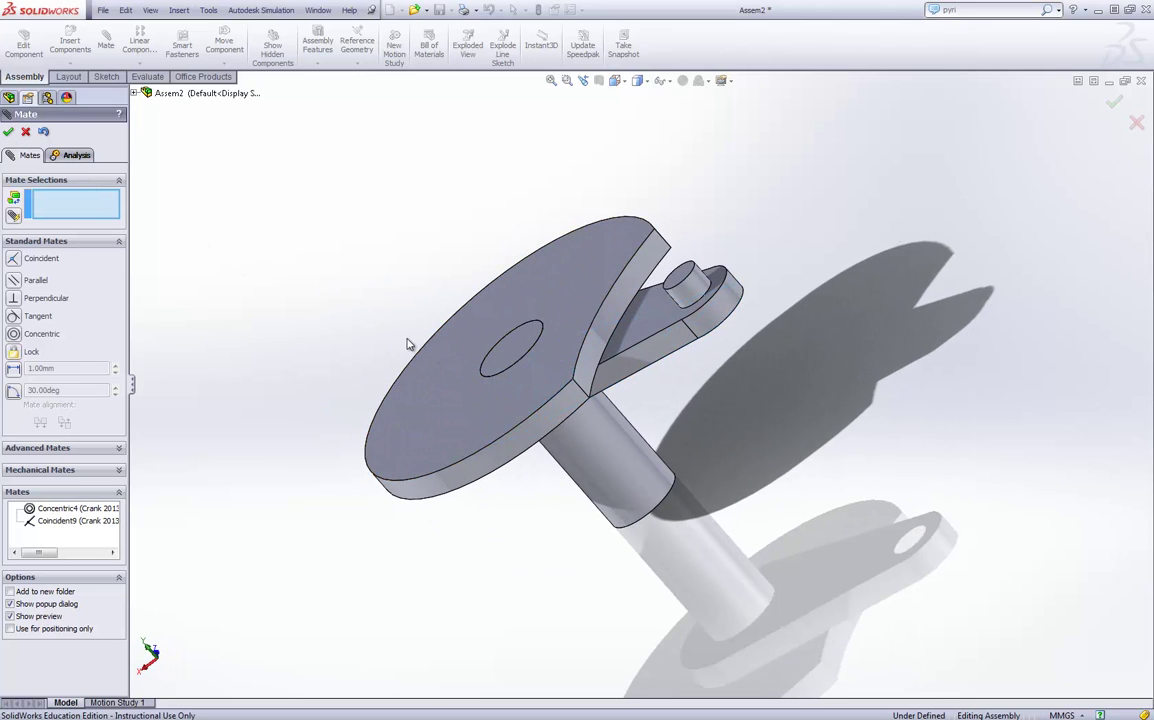
{"action": "middle_click_drag", "start_coordinate": [425, 363], "coordinate": [600, 458]}
{"action": "middle_click_drag", "start_coordinate": [695, 404], "coordinate": [688, 560]}
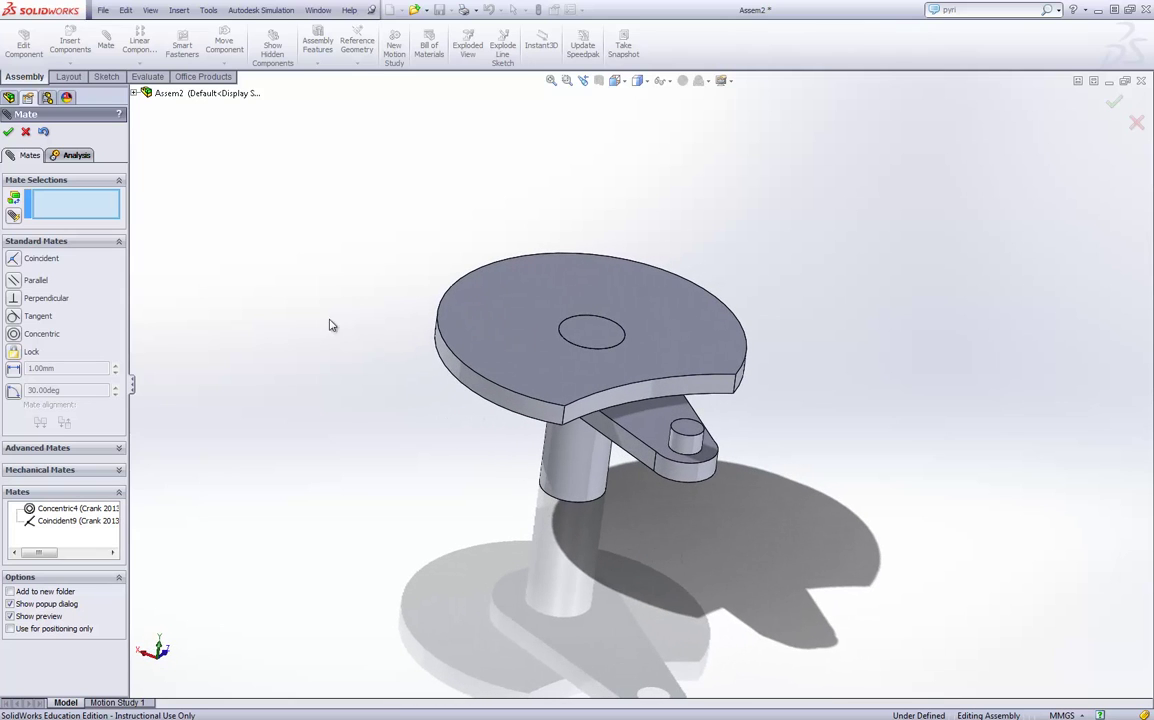
{"action": "left_click", "coordinate": [9, 131]}
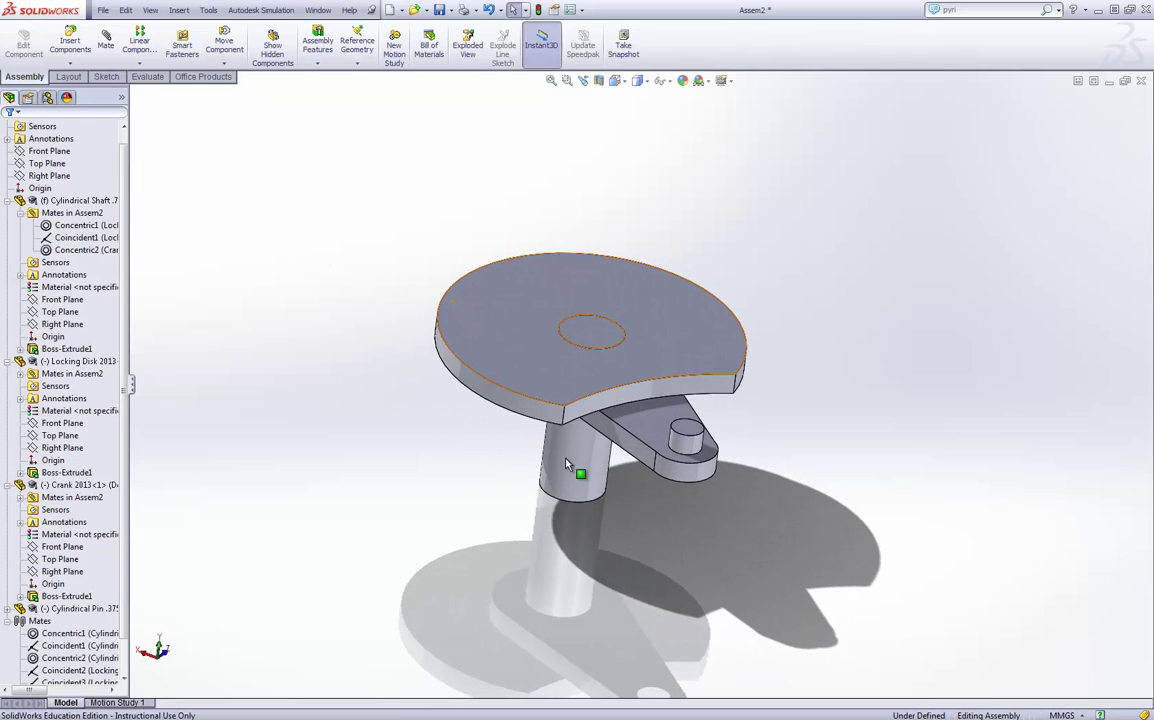
{"action": "middle_click_drag", "start_coordinate": [584, 513], "coordinate": [570, 482]}
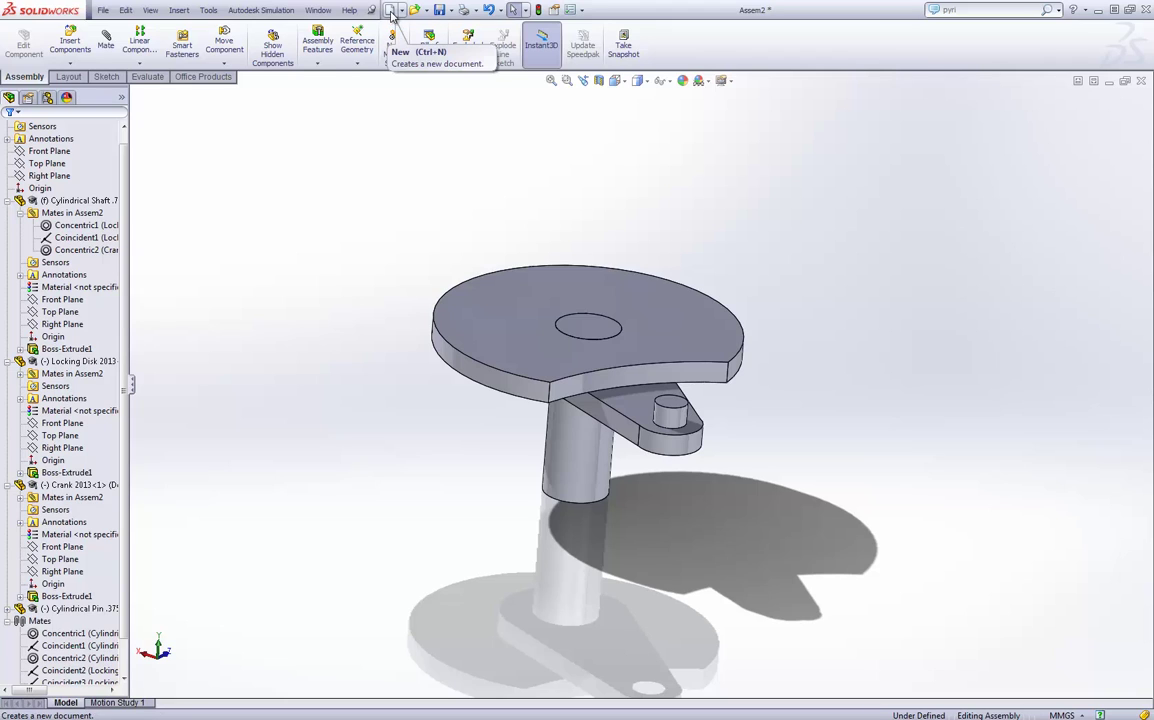
Create a new assembly document and place the Ground Link 2013 part as its first component
{"action": "left_click", "coordinate": [391, 12]}
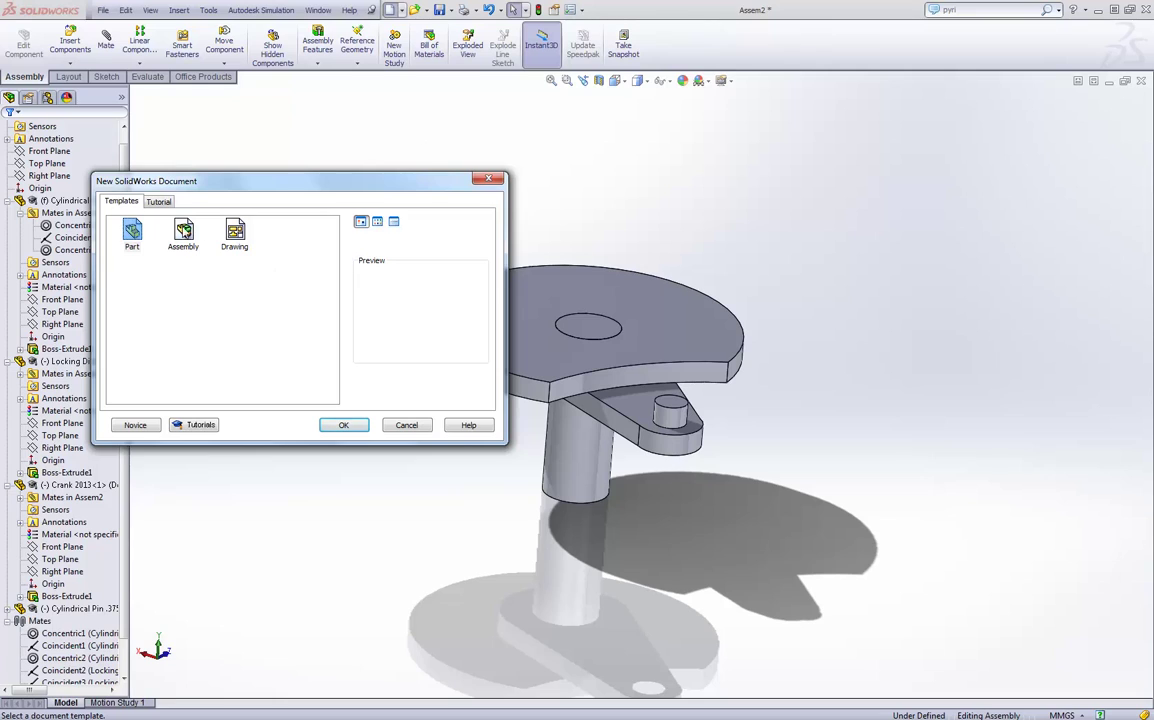
{"action": "left_click", "coordinate": [185, 236]}
{"action": "left_click", "coordinate": [343, 423]}
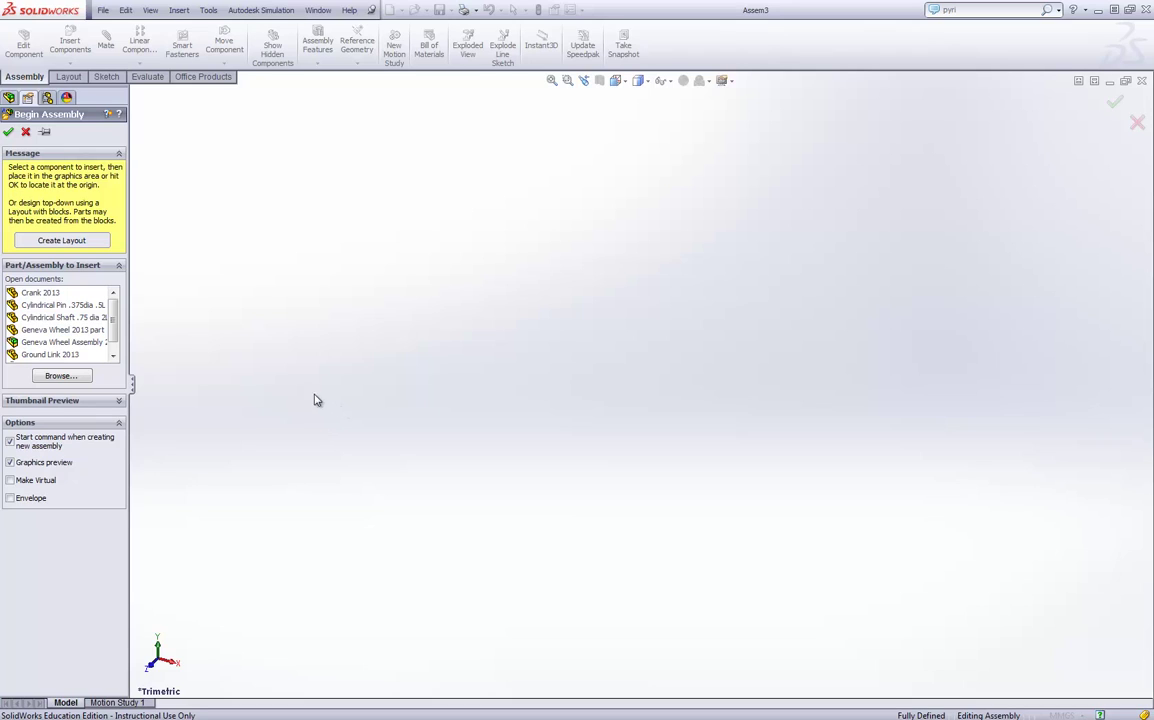
{"action": "left_click", "coordinate": [61, 358]}
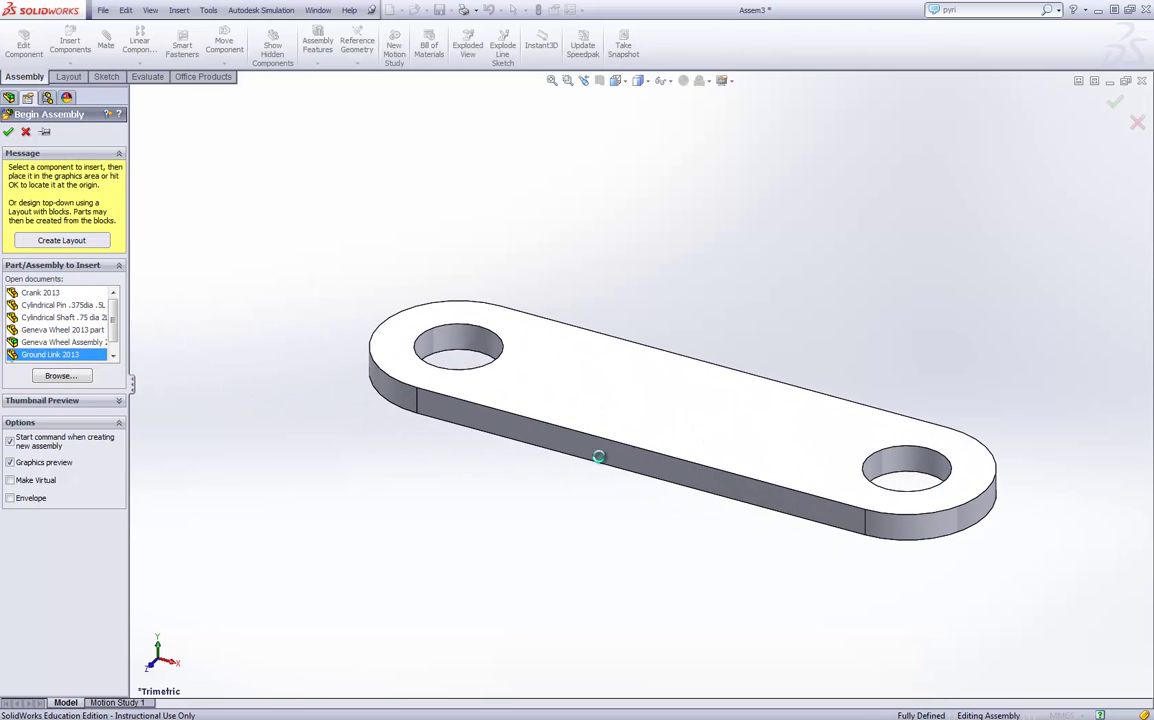
{"action": "left_click", "coordinate": [570, 467]}
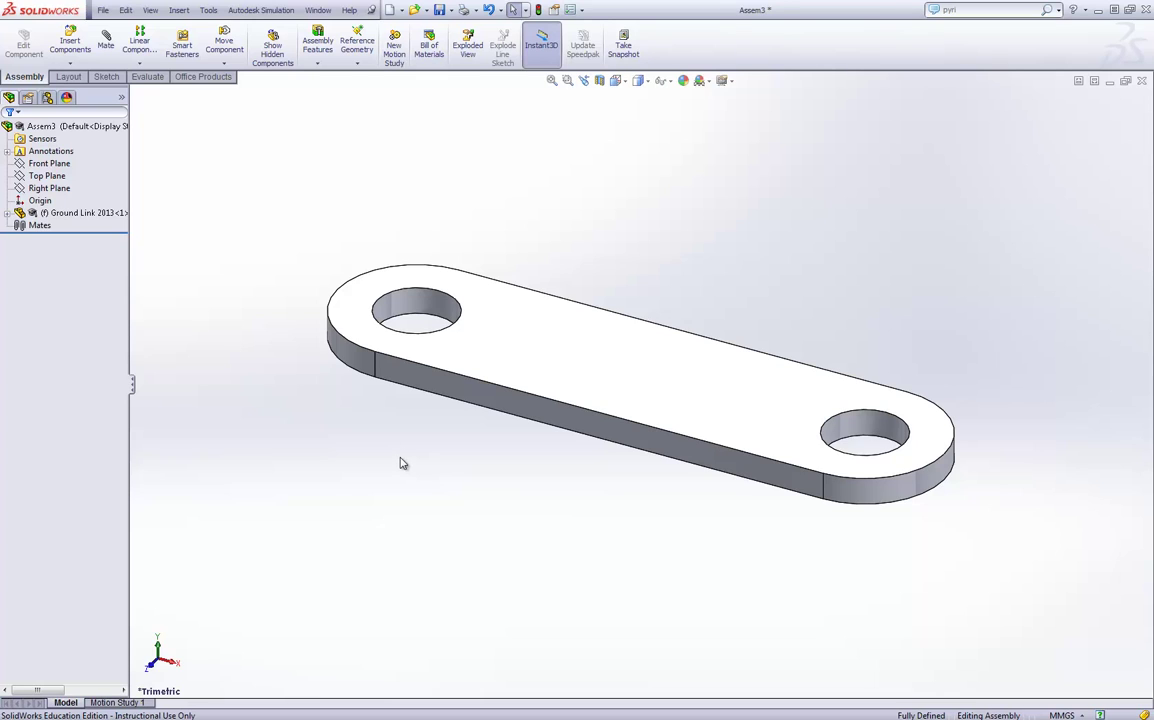
{"action": "scroll", "coordinate": [555, 348], "scroll_direction": "up", "scroll_amount": 3}
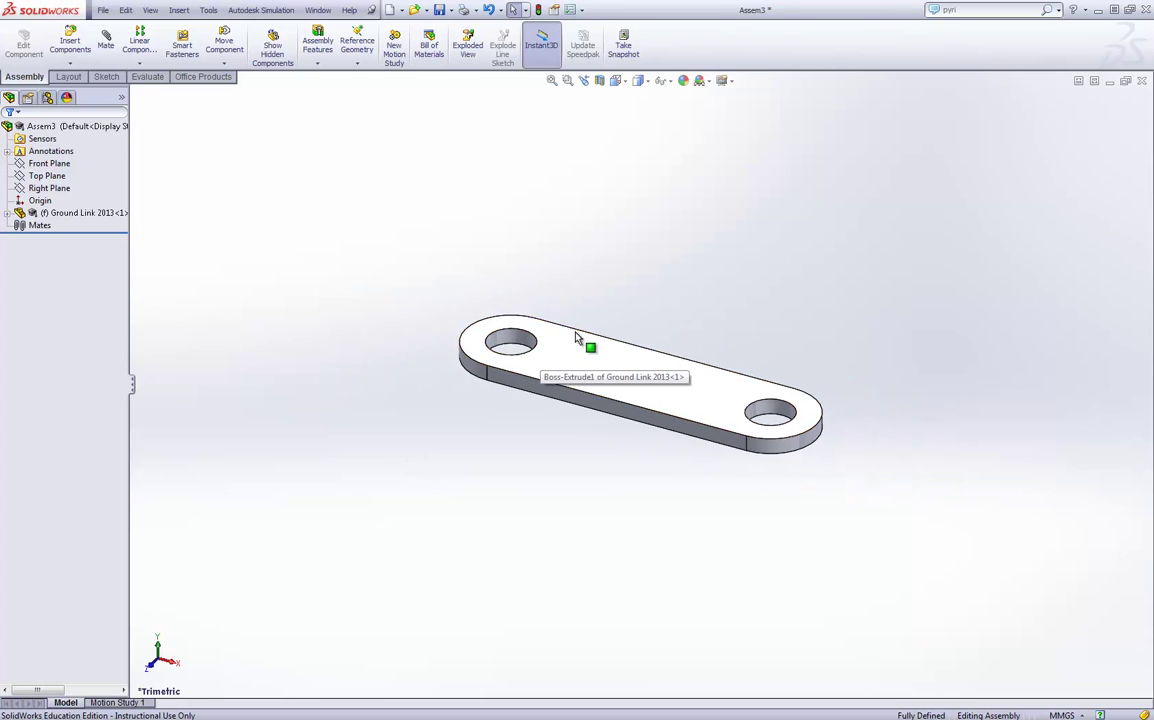
{"action": "scroll", "coordinate": [595, 320], "scroll_direction": "down", "scroll_amount": 1}
{"action": "scroll", "coordinate": [675, 360], "scroll_direction": "down", "scroll_amount": 1}
{"action": "scroll", "coordinate": [675, 360], "scroll_direction": "up", "scroll_amount": 1}
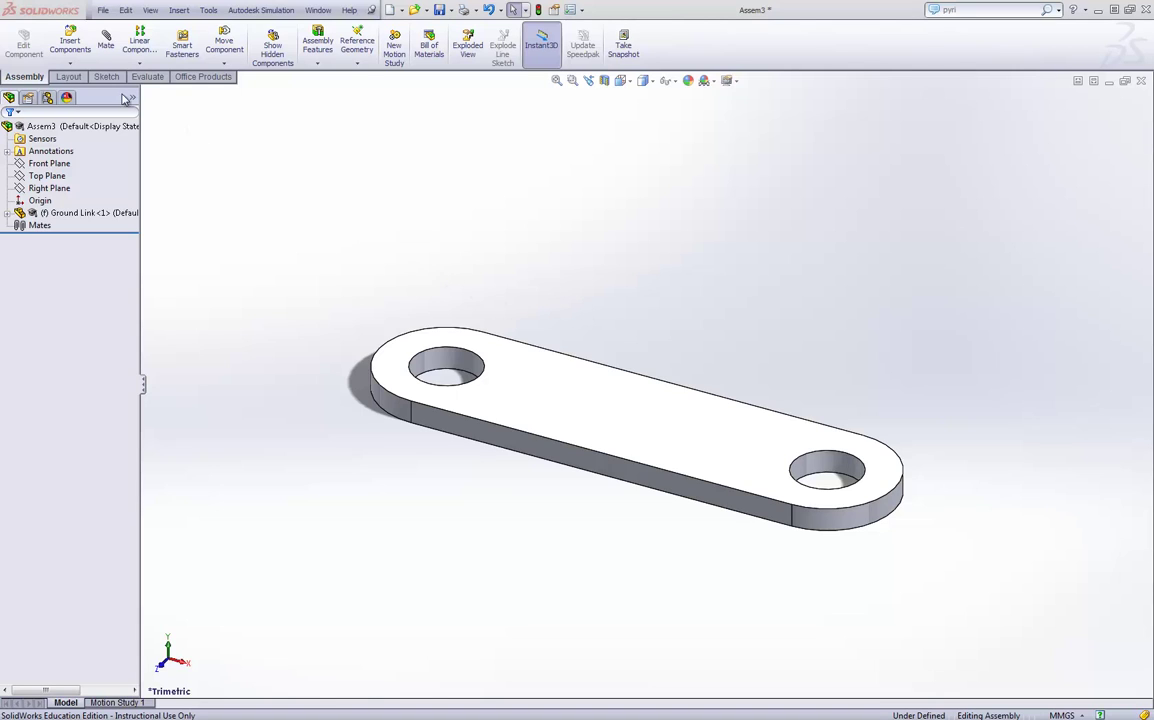
{"action": "left_click", "coordinate": [70, 40]}
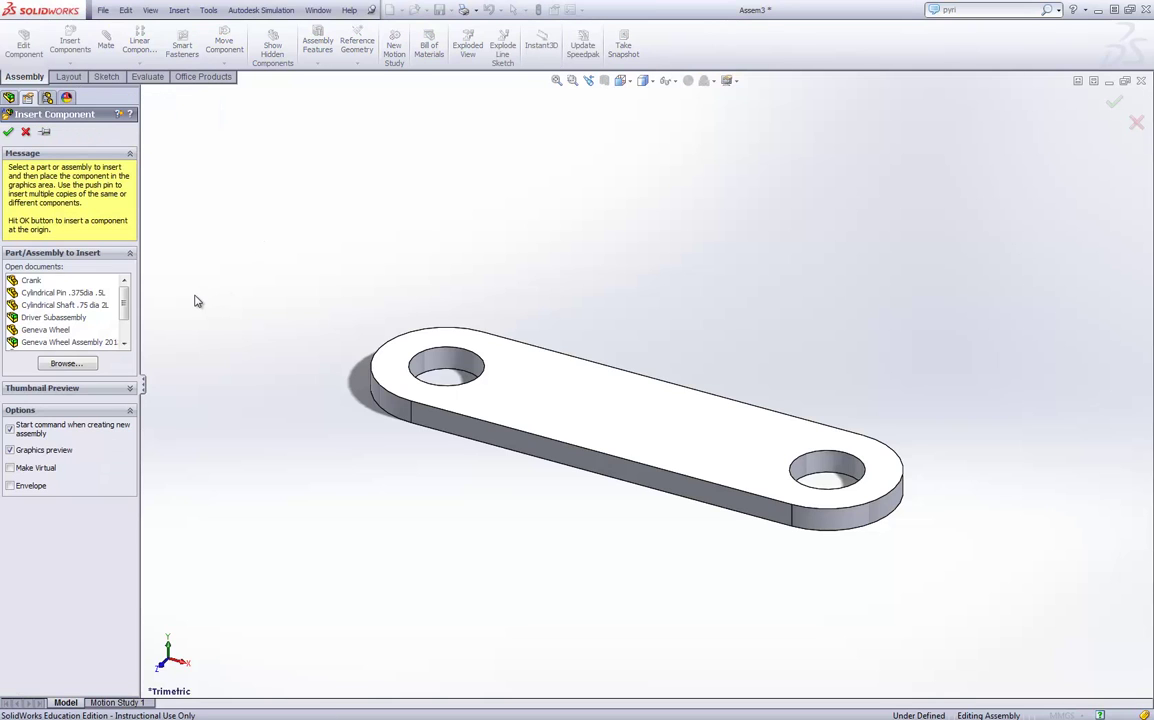
{"action": "left_click_drag", "start_coordinate": [125, 309], "coordinate": [125, 332]}
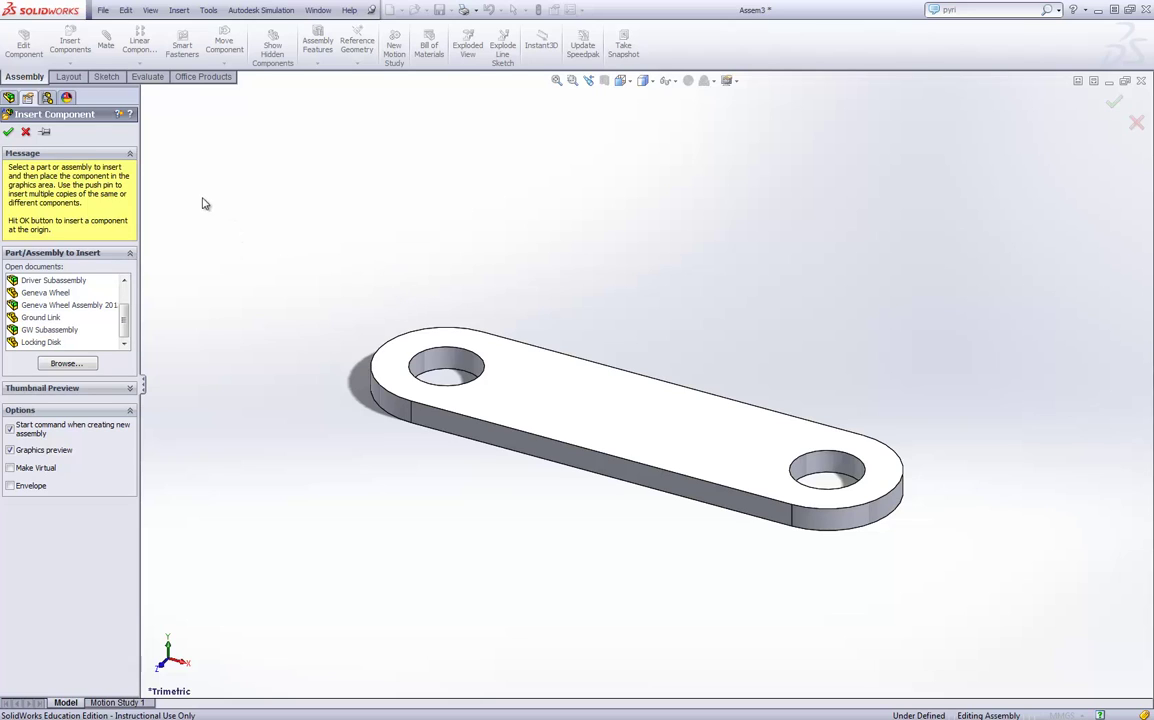
{"action": "left_click", "coordinate": [25, 132]}
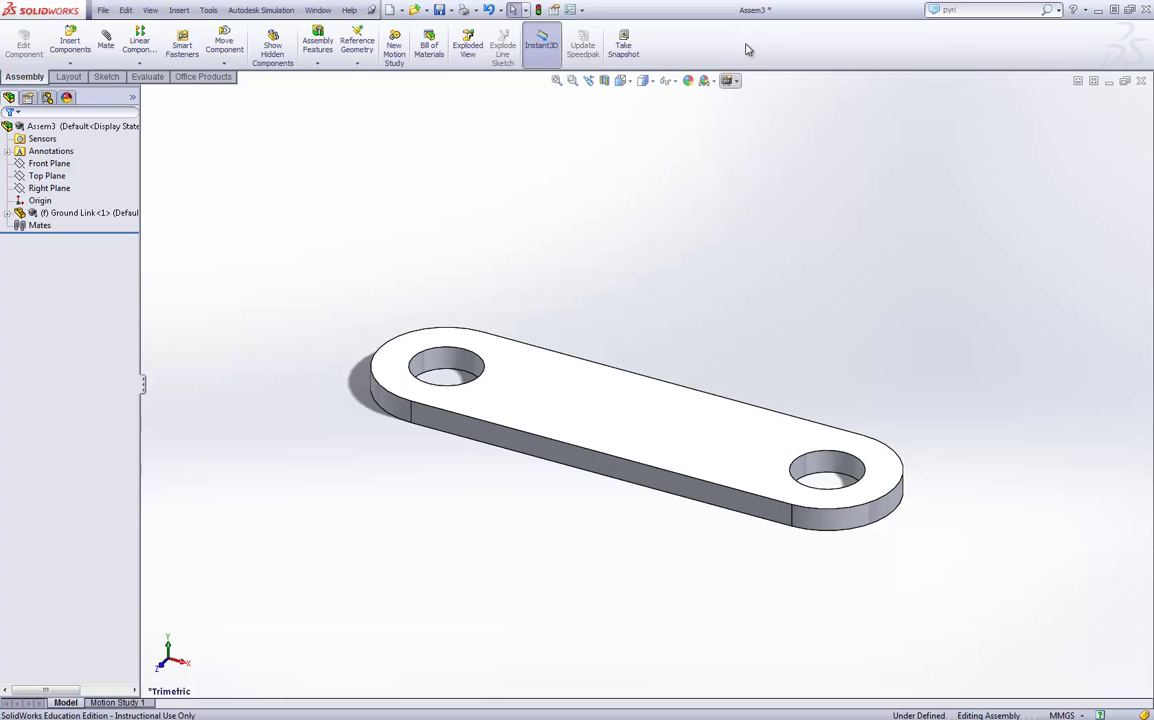
Save the new assembly as "Geneva Mechanism Full Assembly" in the Geneva Wheel folder
{"action": "left_click", "coordinate": [104, 11]}
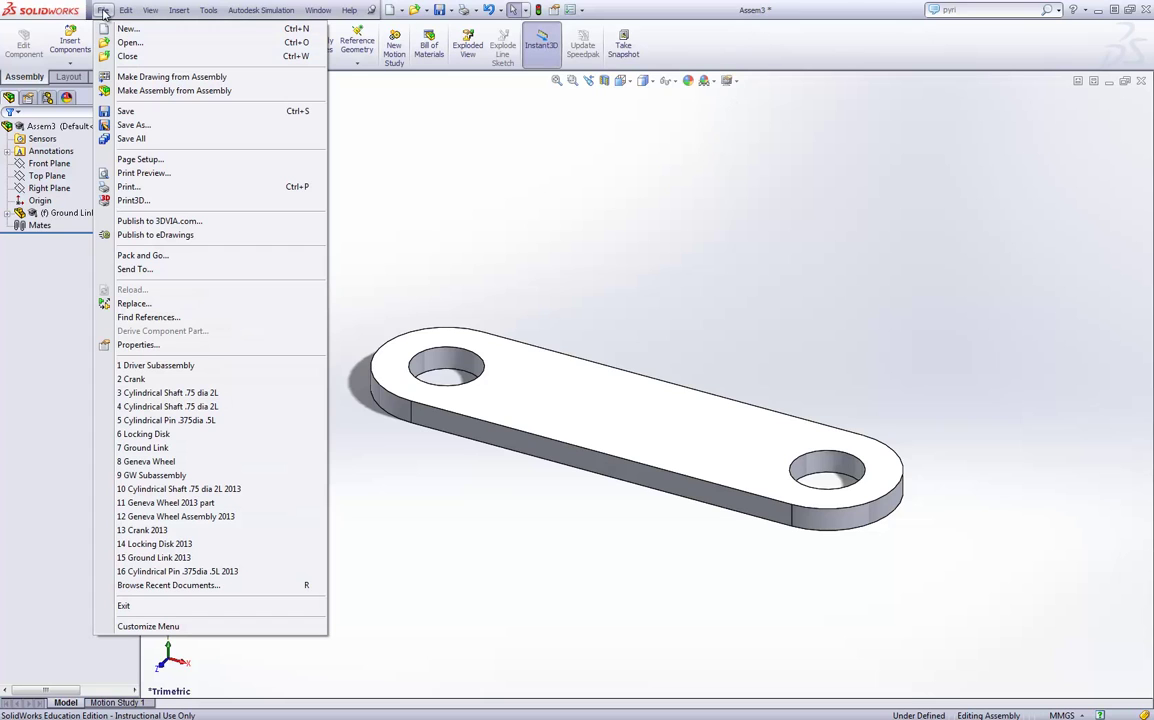
{"action": "left_click", "coordinate": [135, 125]}
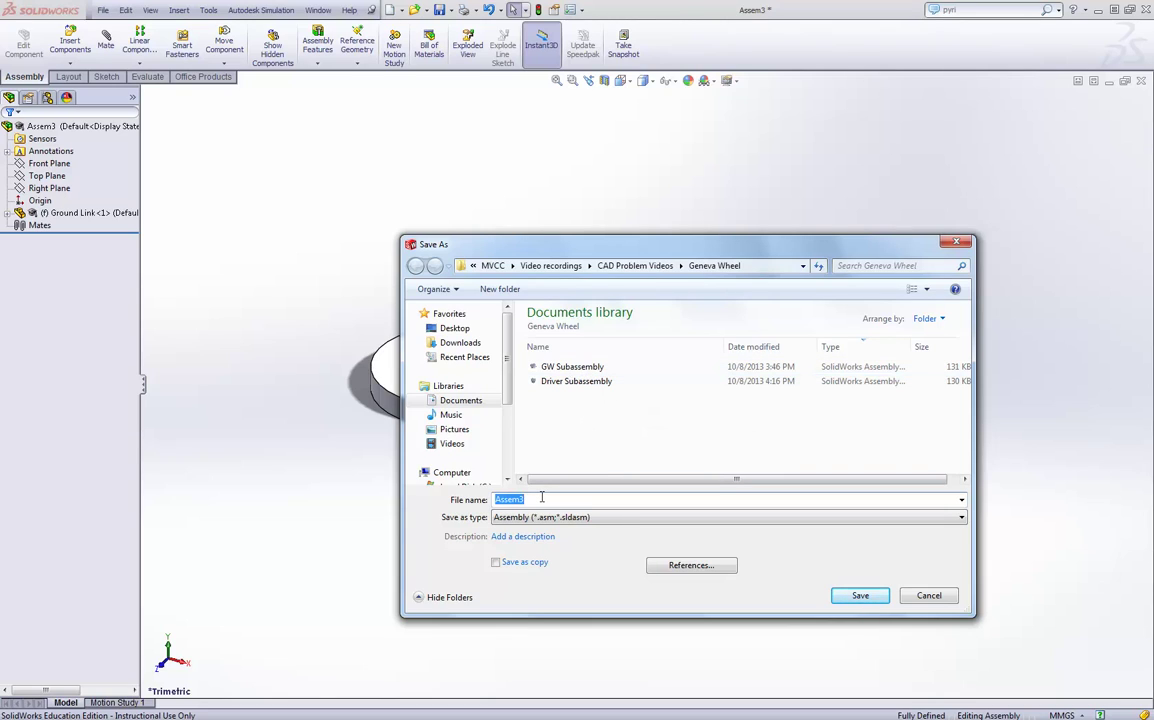
{"action": "type", "text": "G"}
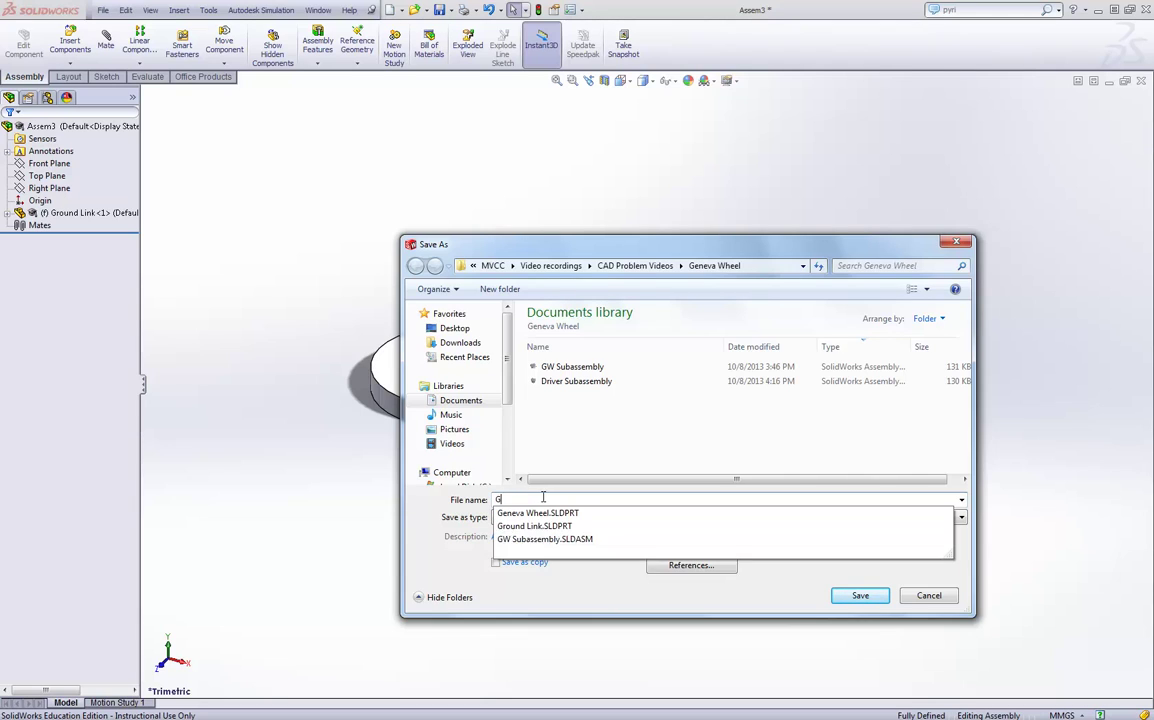
{"action": "type", "text": "eneva Mechanism"}
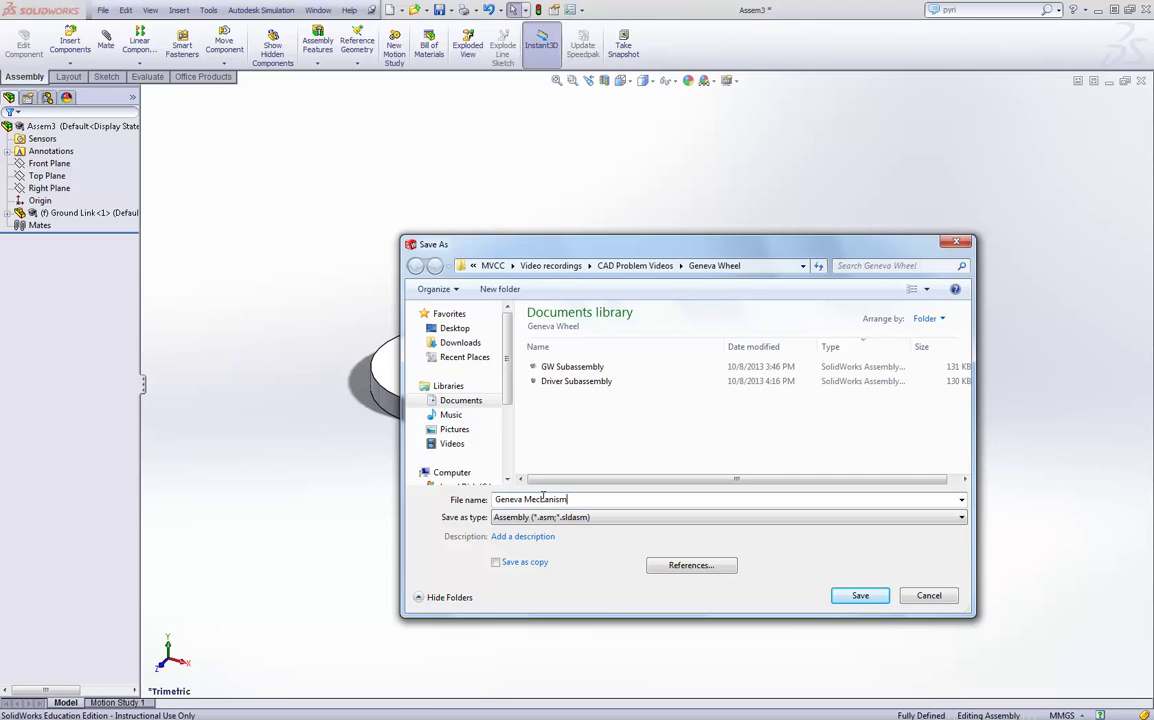
{"action": "type", "text": " Full Assembly"}
{"action": "left_click", "coordinate": [858, 596]}
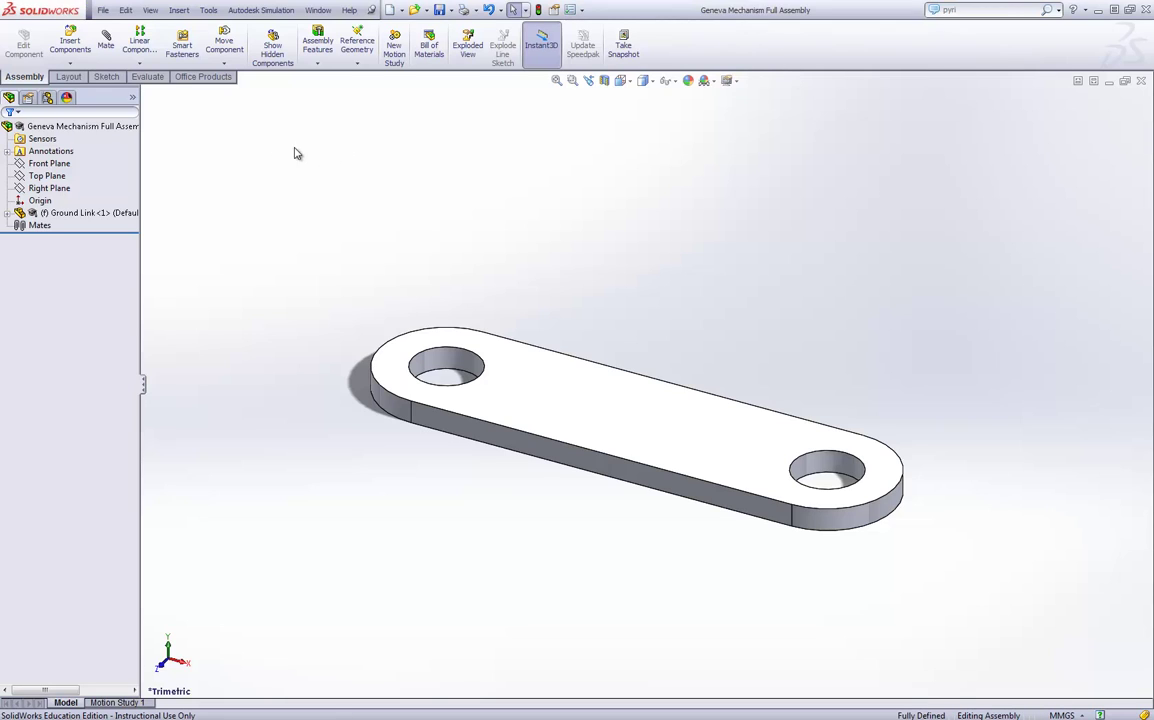
Insert the Driver Subassembly and place it above the ground link, near one of its two holes
{"action": "left_click", "coordinate": [70, 45]}
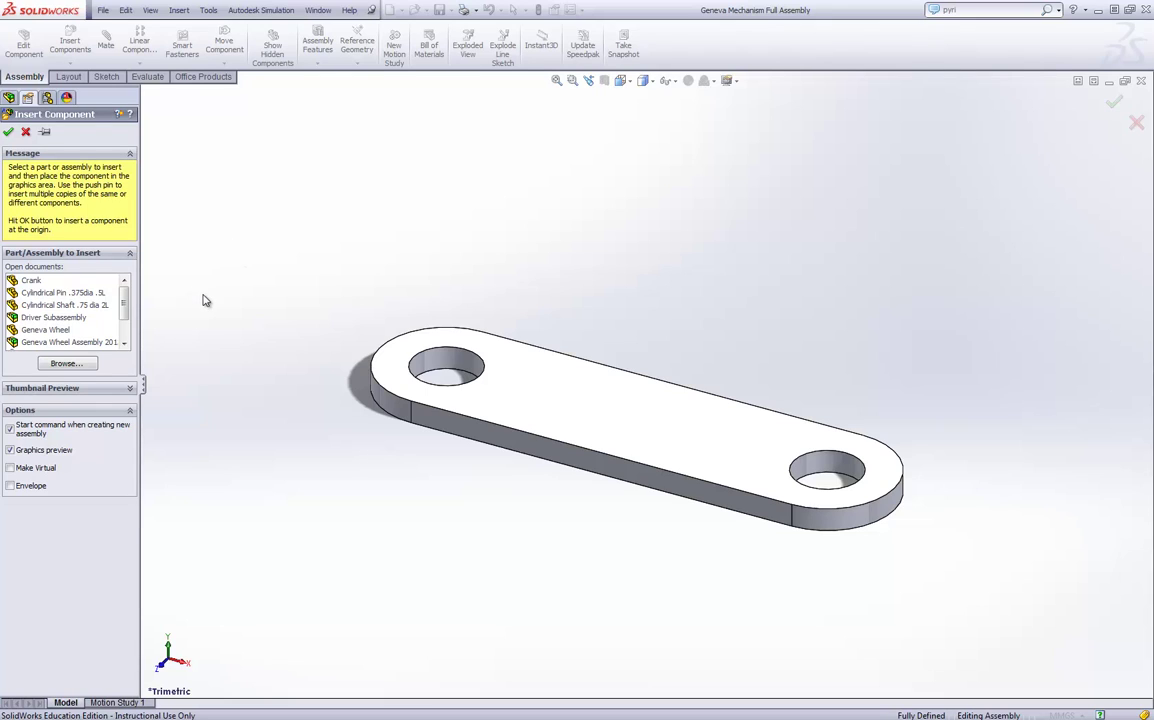
{"action": "left_click", "coordinate": [68, 318]}
{"action": "left_click", "coordinate": [55, 318]}
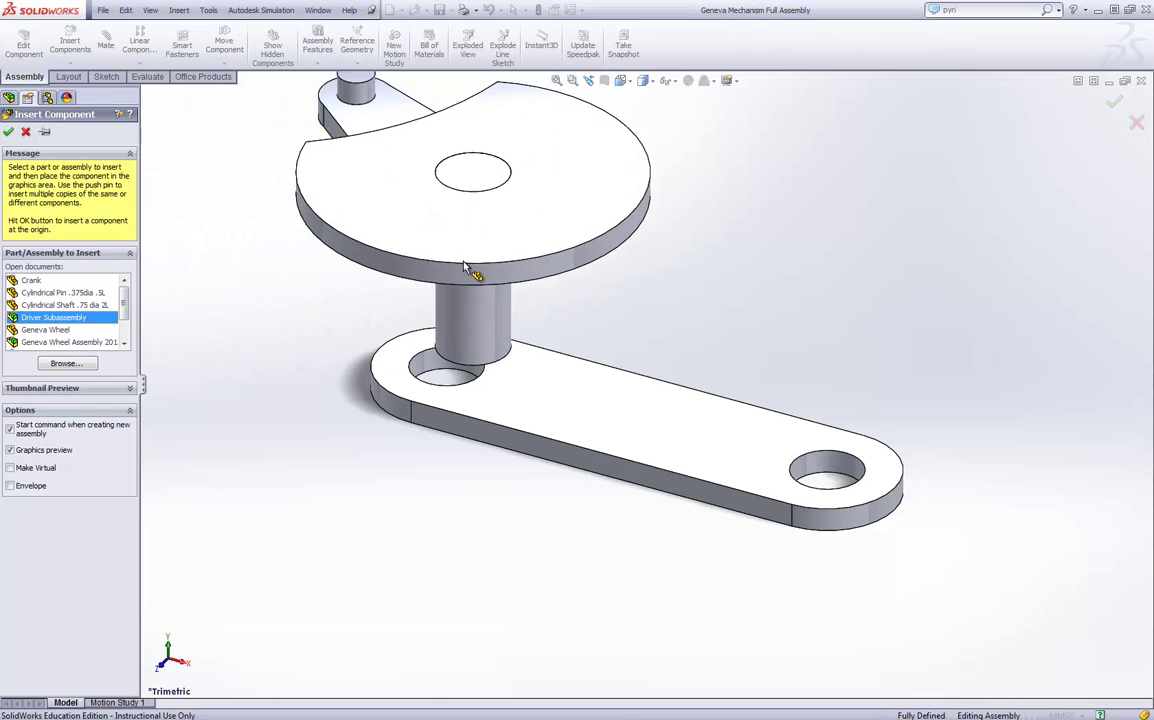
{"action": "left_click", "coordinate": [528, 249]}
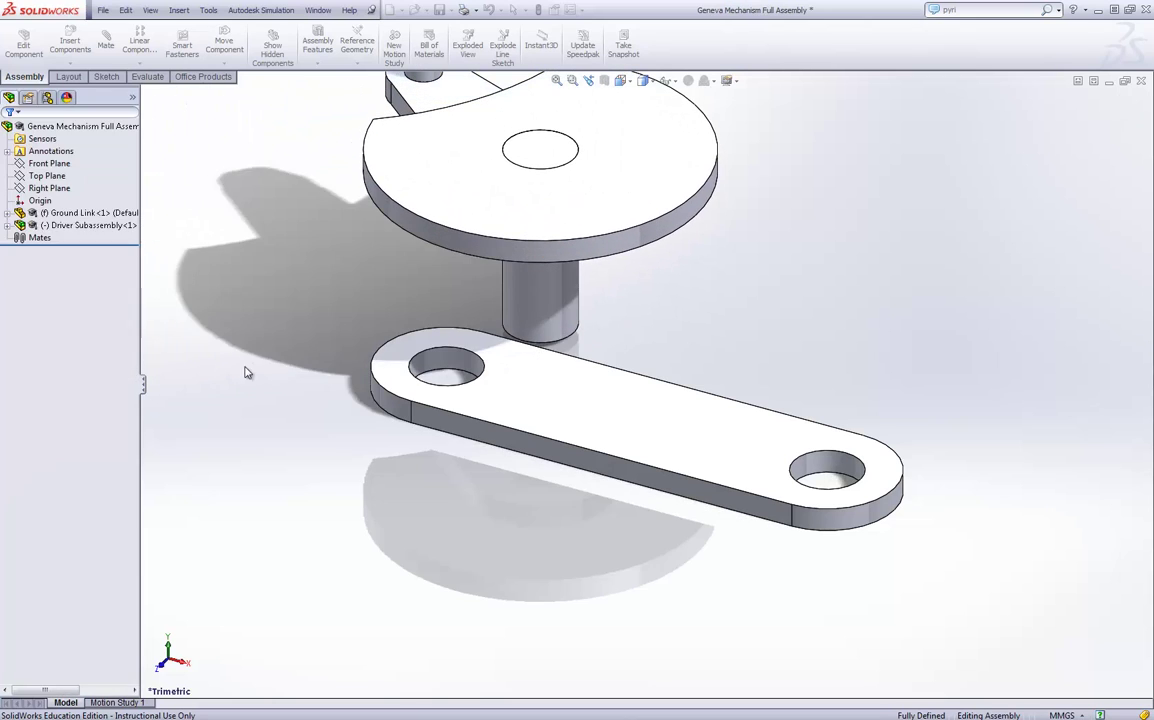
Add a concentric mate between the driver subassembly's shaft and the nearest hole of the ground link
{"action": "middle_click_drag", "start_coordinate": [410, 512], "coordinate": [491, 386]}
{"action": "left_click", "coordinate": [105, 40]}
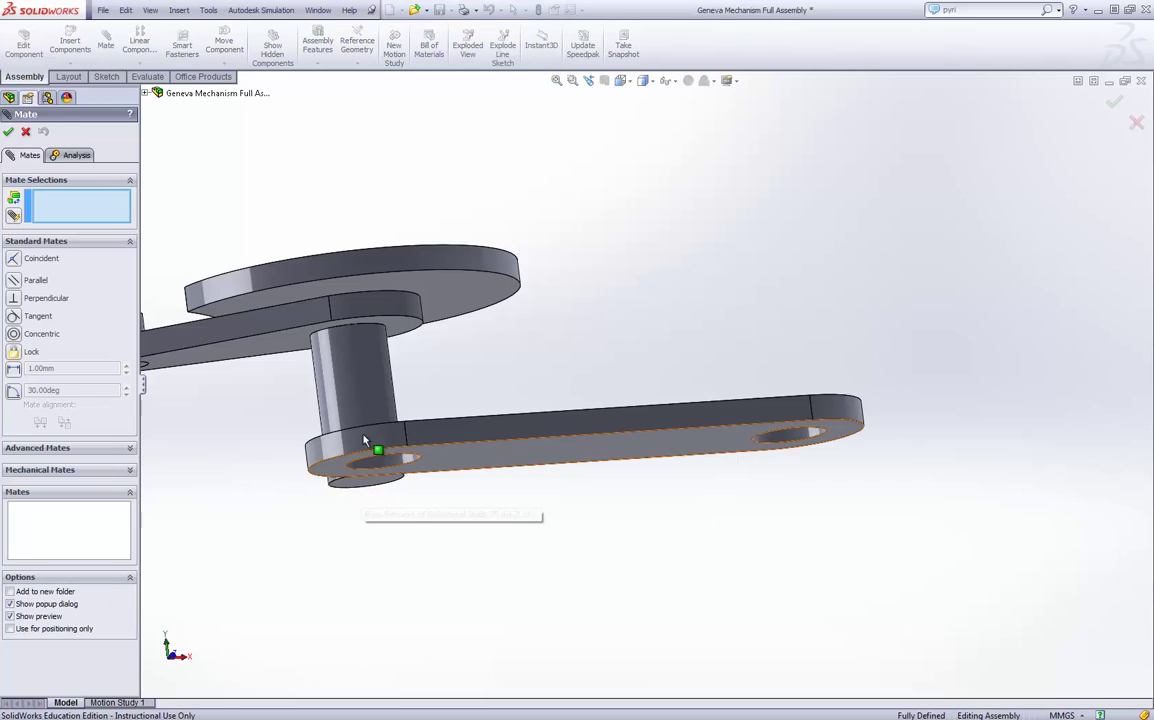
{"action": "left_click", "coordinate": [358, 390]}
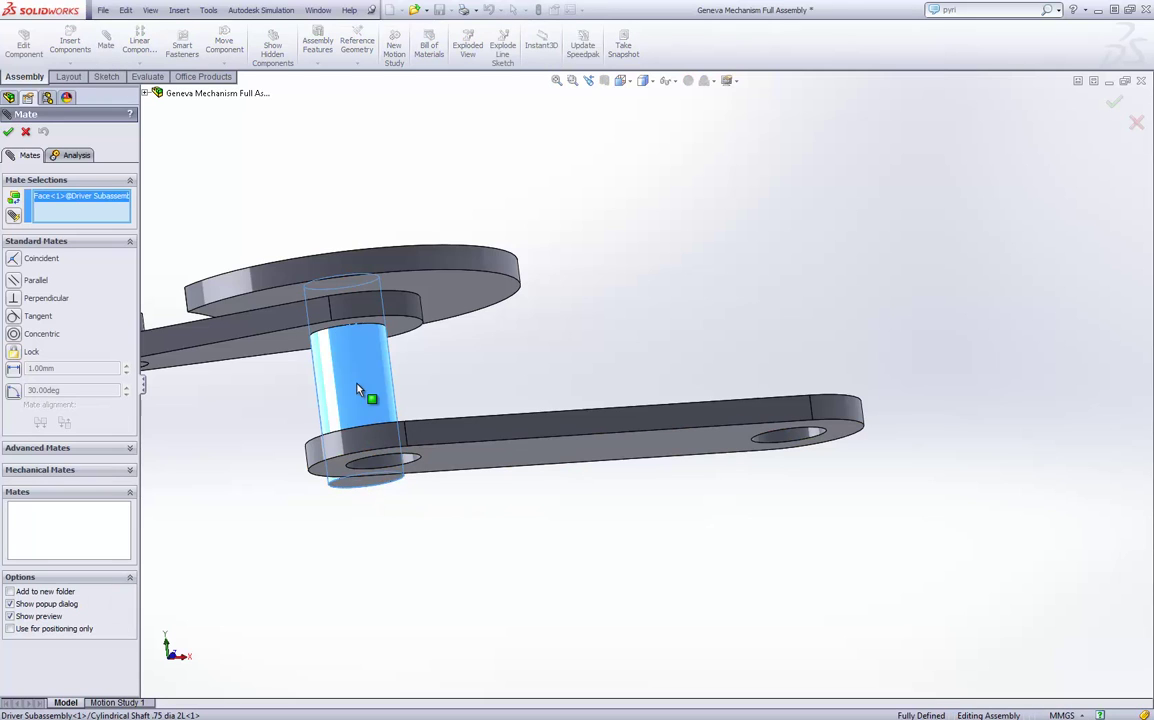
{"action": "left_click", "coordinate": [395, 465]}
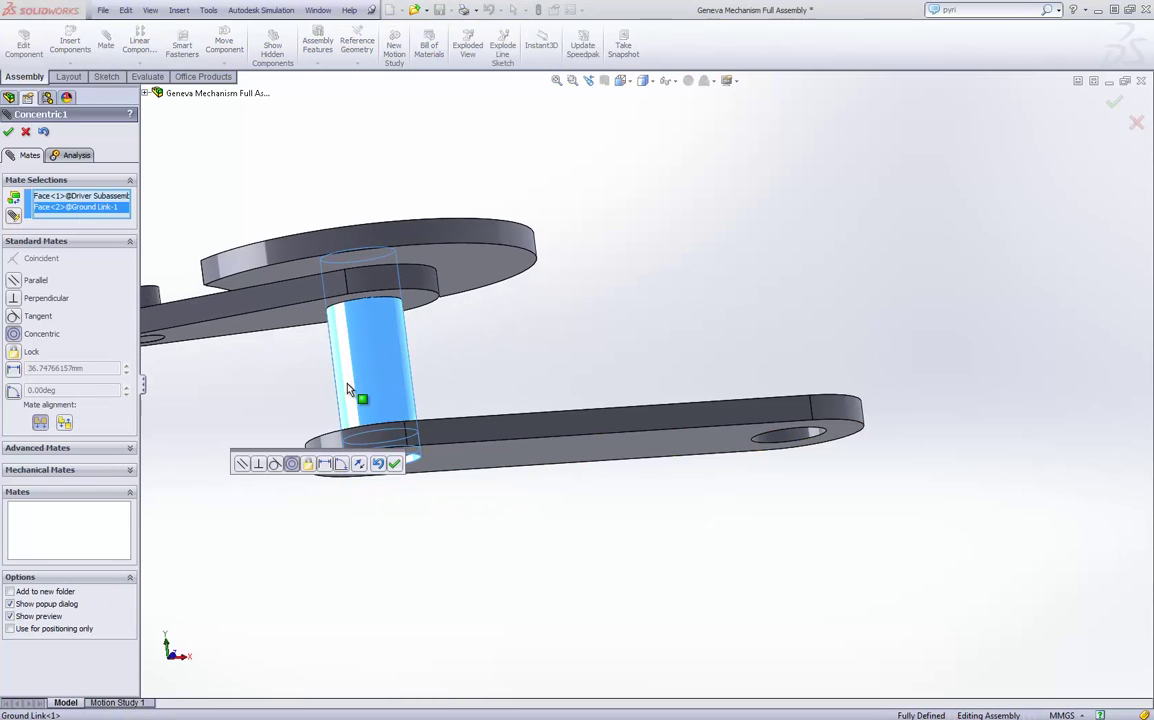
{"action": "middle_click_drag", "start_coordinate": [399, 507], "coordinate": [349, 347]}
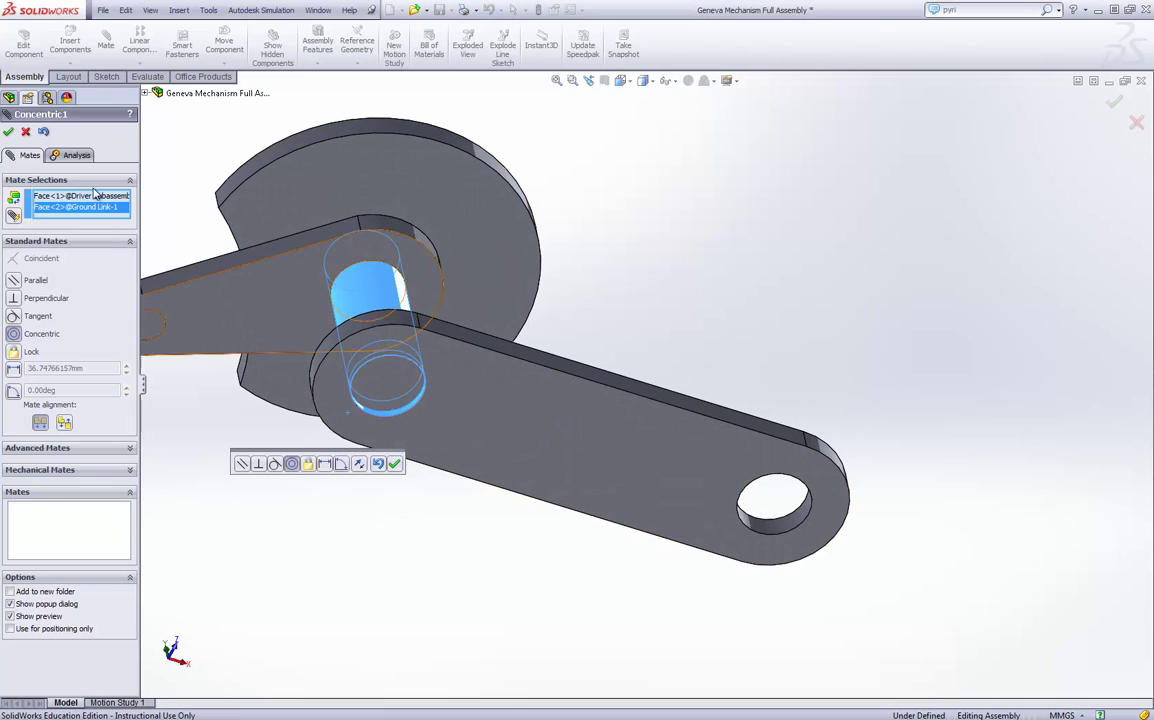
{"action": "left_click", "coordinate": [9, 132]}
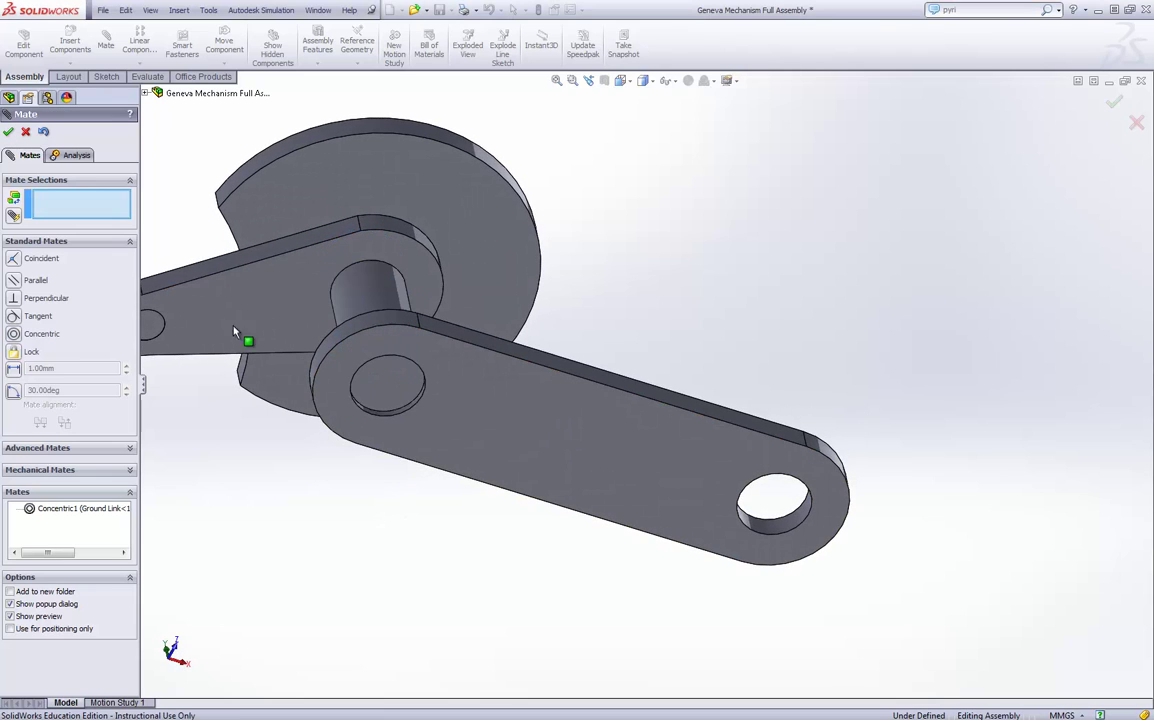
Add a coincident mate making the end face of the driver shaft flush with the ground link's outer face
{"action": "left_click", "coordinate": [406, 391]}
{"action": "left_click", "coordinate": [503, 412]}
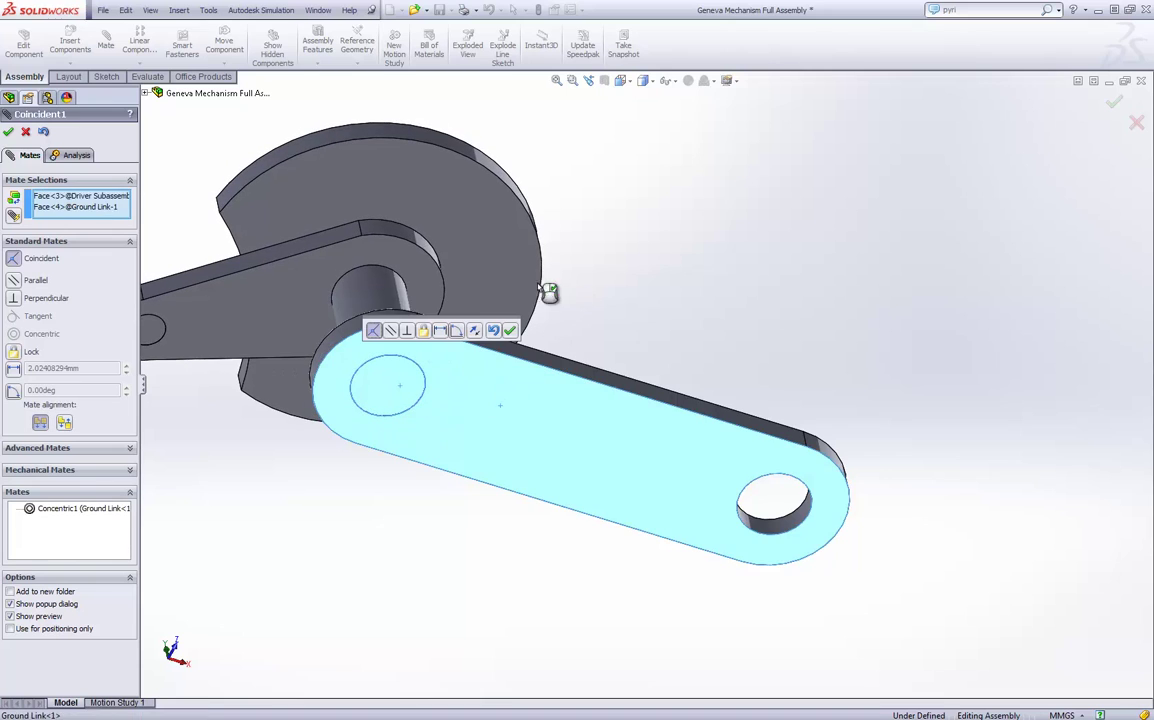
{"action": "left_click", "coordinate": [9, 132]}
{"action": "scroll", "coordinate": [593, 298], "scroll_direction": "up", "scroll_amount": 3}
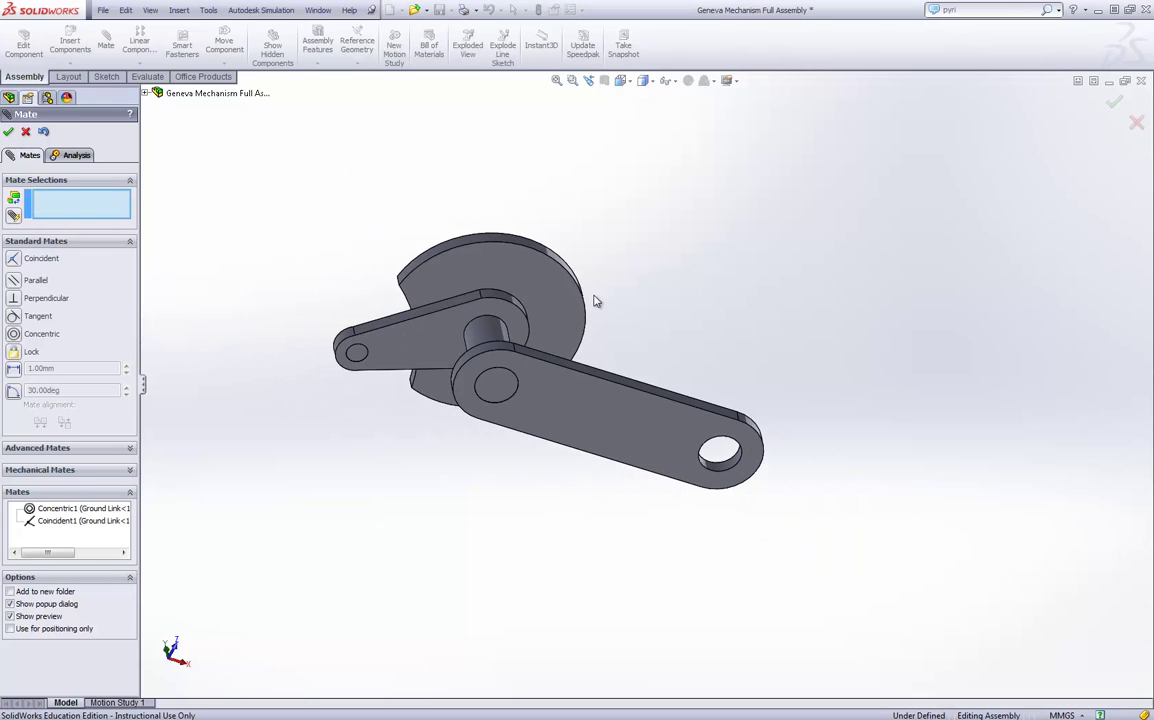
{"action": "middle_click_drag", "start_coordinate": [595, 301], "coordinate": [355, 232]}
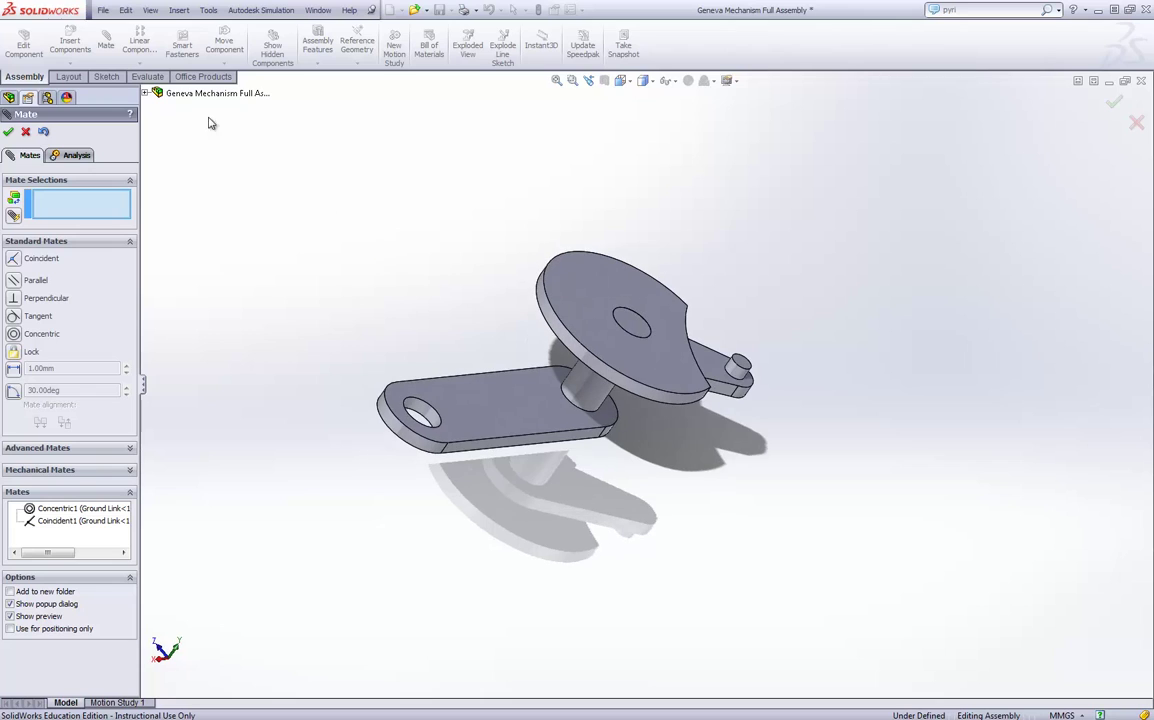
{"action": "left_click", "coordinate": [25, 133]}
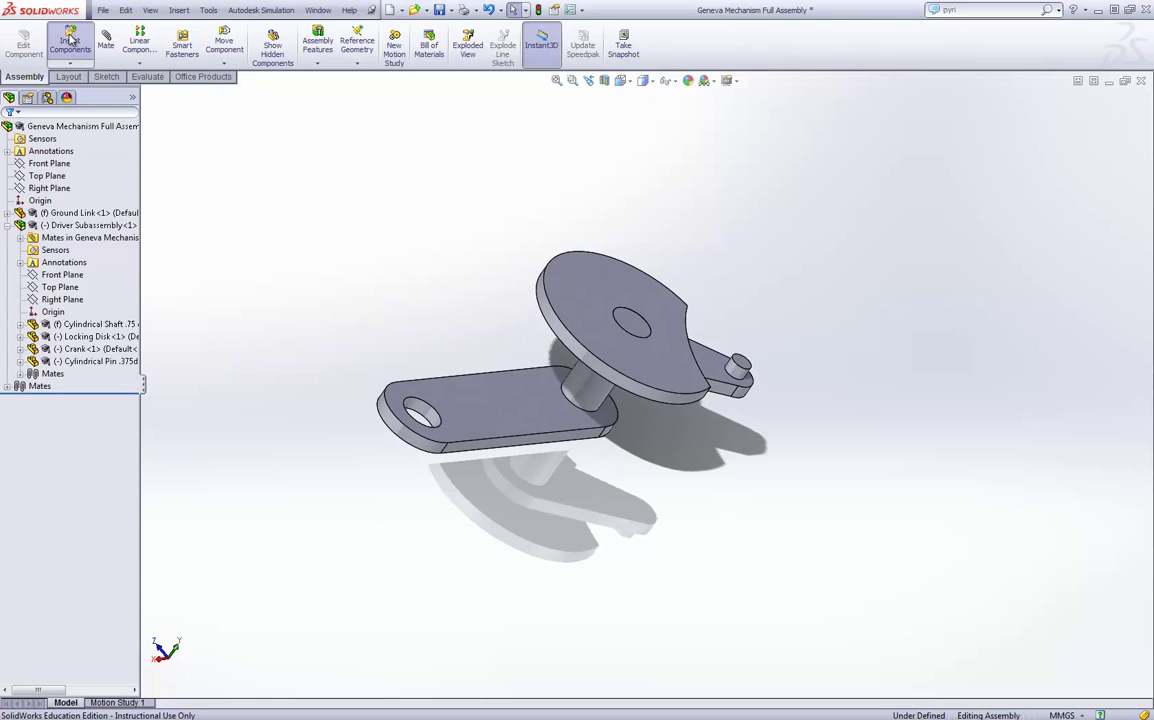
Insert the GW Subassembly and place it above the ground link, near its free hole
{"action": "left_click", "coordinate": [69, 45]}
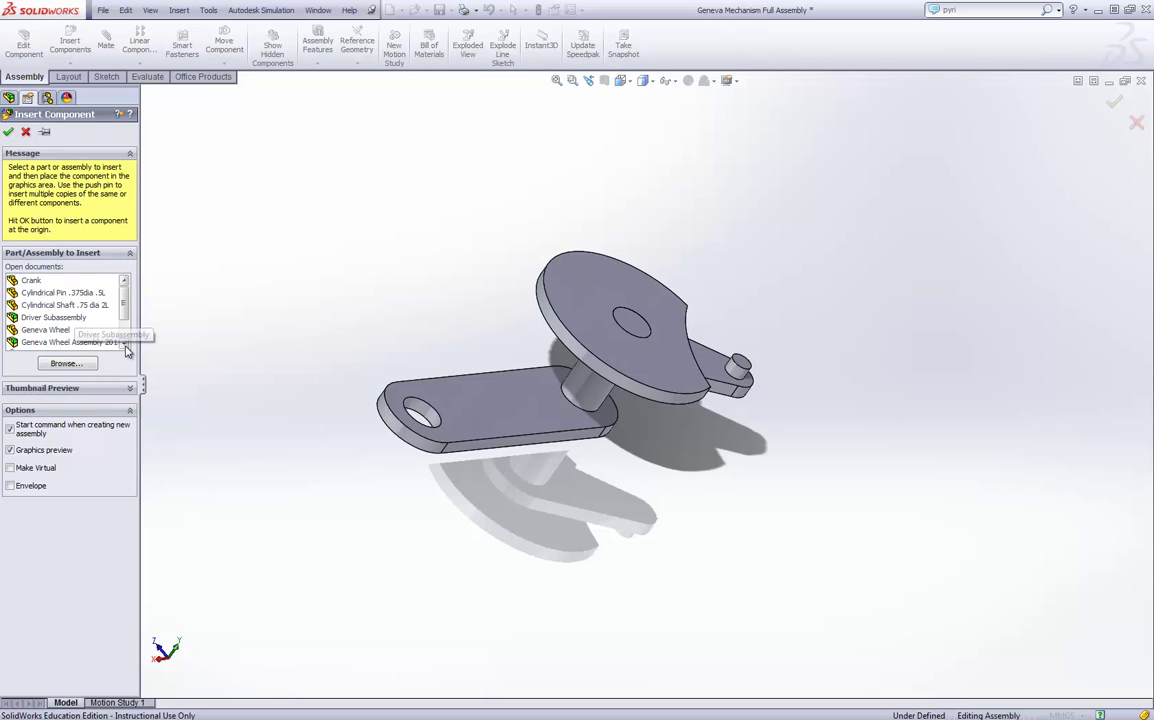
{"action": "left_click", "coordinate": [124, 343]}
{"action": "left_click", "coordinate": [124, 343]}
{"action": "left_click", "coordinate": [124, 343]}
{"action": "left_click", "coordinate": [47, 330]}
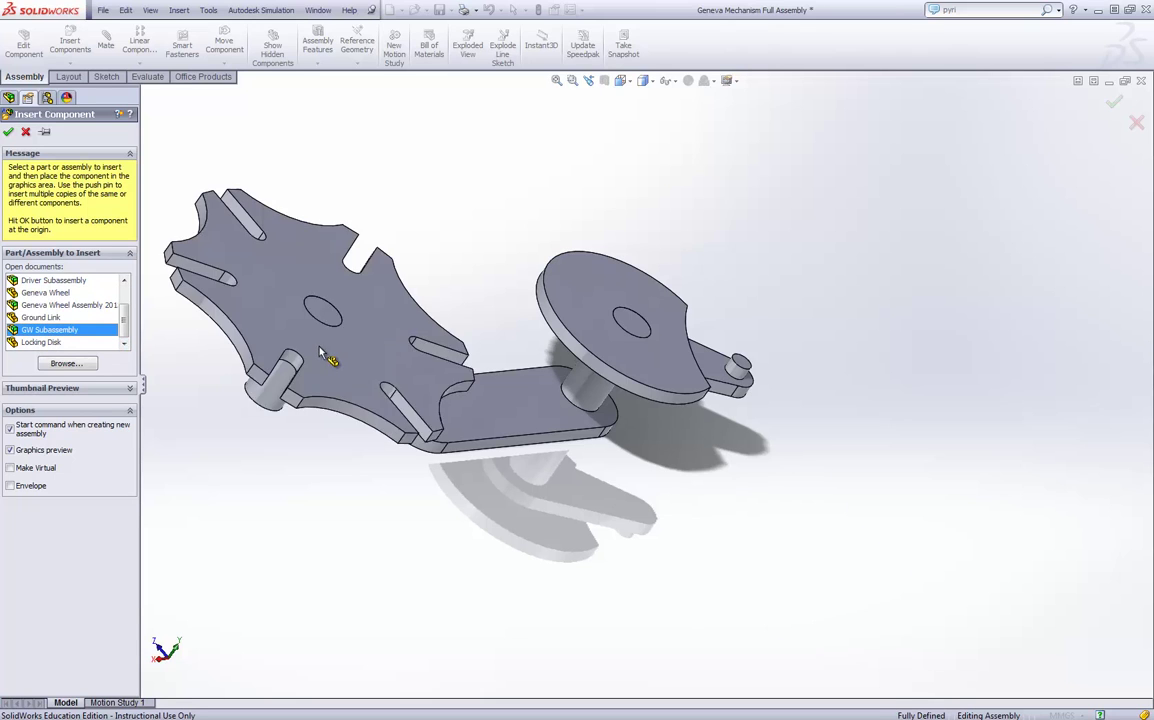
{"action": "left_click", "coordinate": [433, 500]}
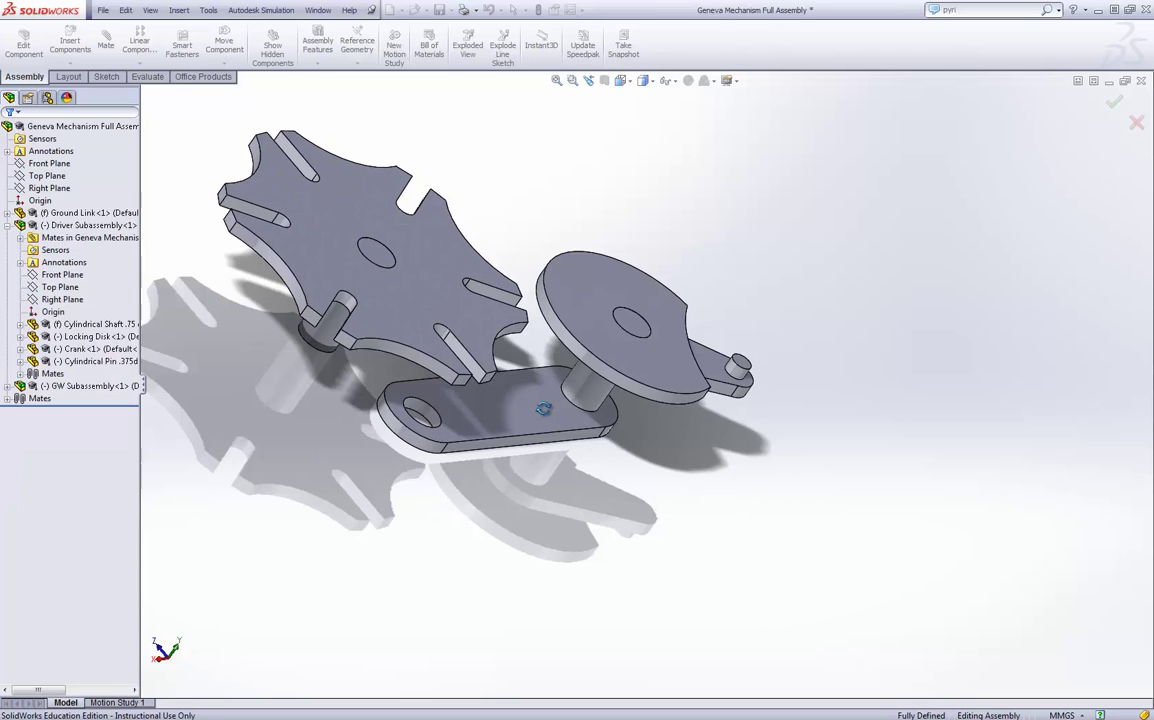
Add a concentric mate between the GW Subassembly's shaft and the ground link's free hole
{"action": "middle_click_drag", "start_coordinate": [546, 404], "coordinate": [662, 518]}
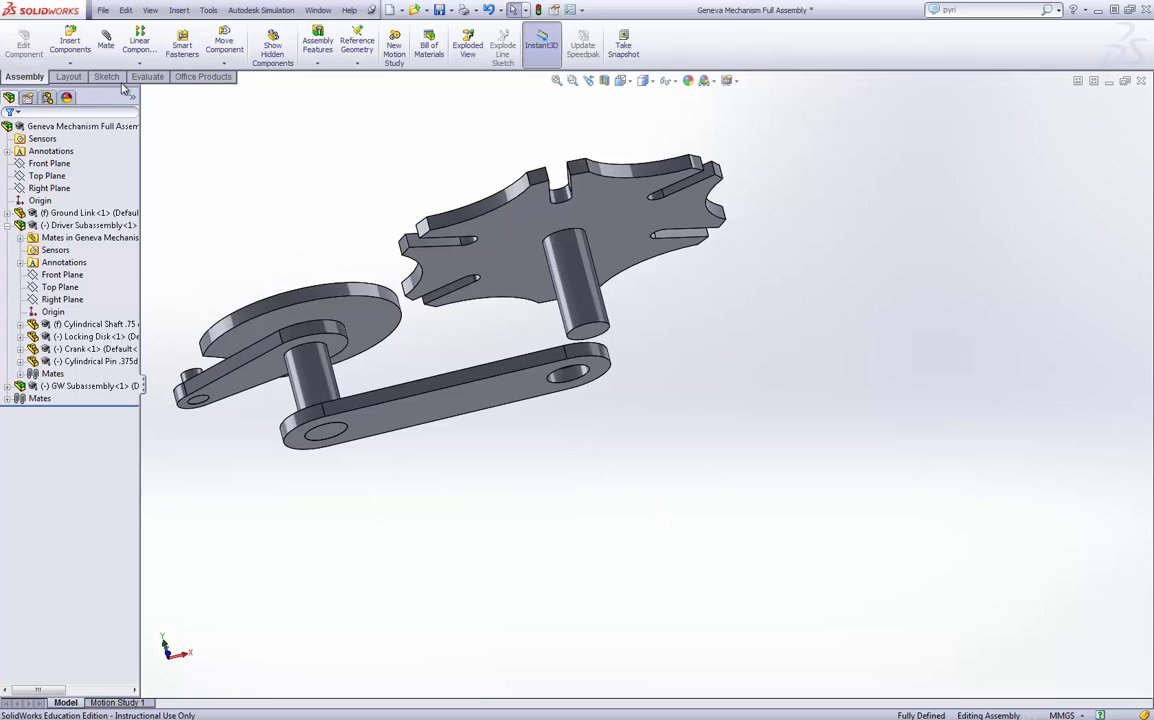
{"action": "left_click", "coordinate": [588, 302]}
{"action": "left_click", "coordinate": [574, 378]}
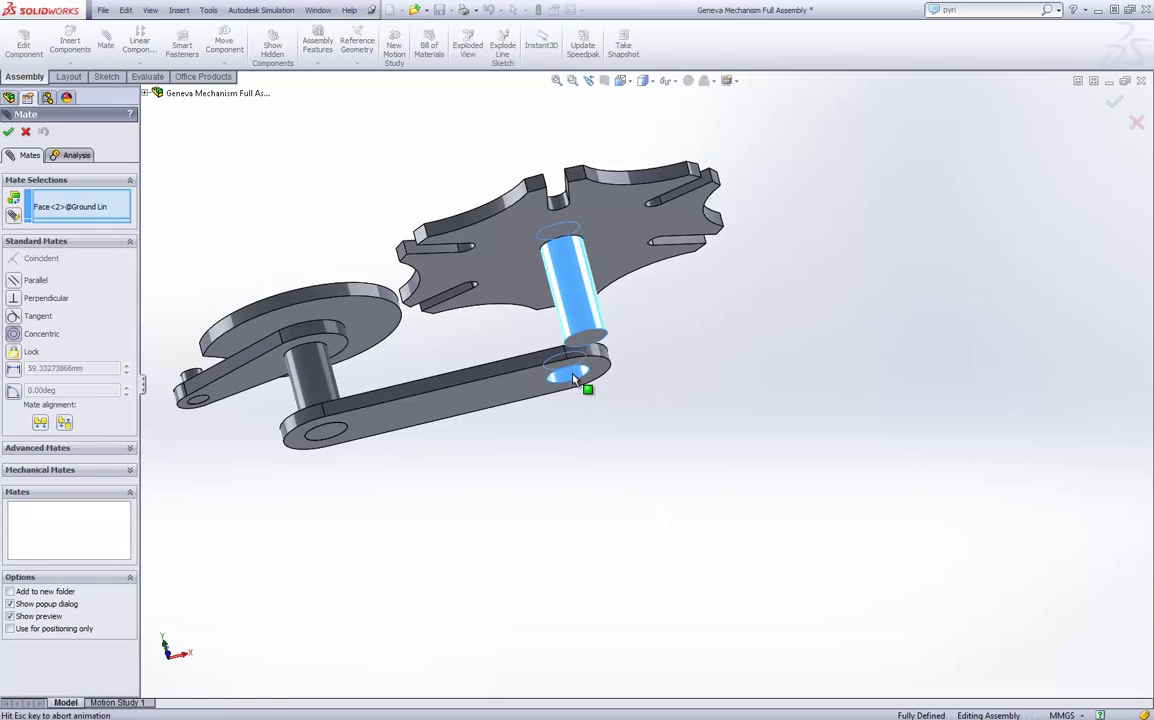
{"action": "left_click", "coordinate": [9, 132]}
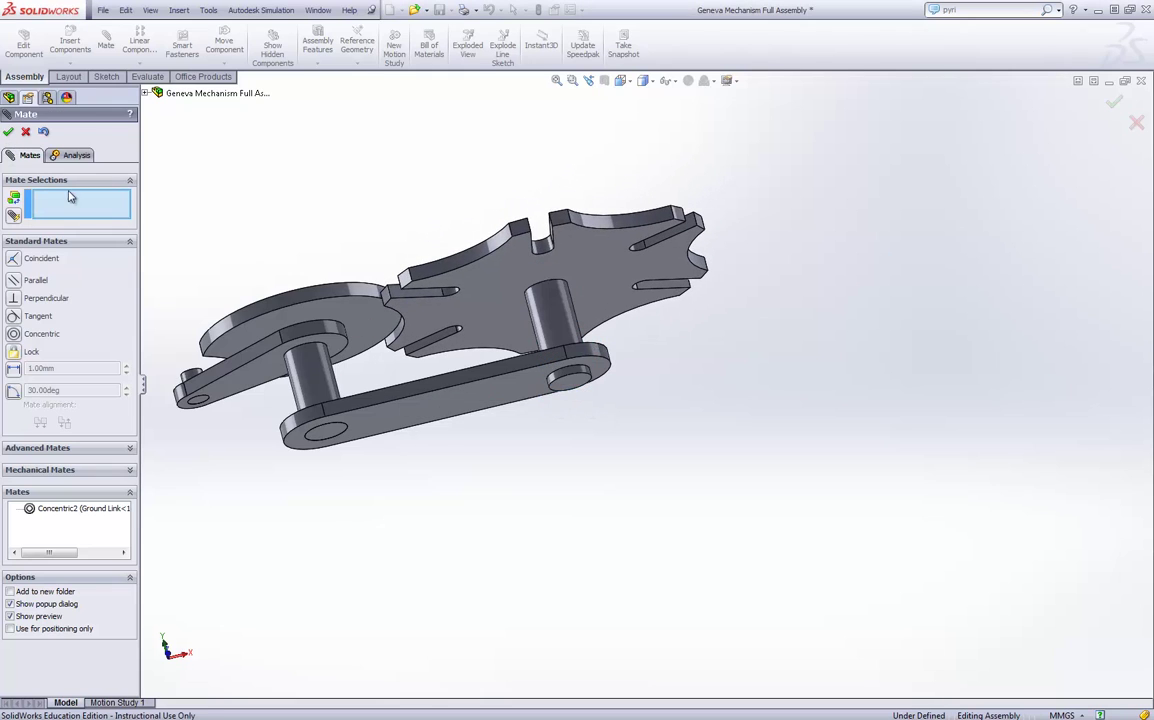
Add a coincident mate making the end face of the Geneva wheel's shaft flush with the ground link's outer face
{"action": "left_click", "coordinate": [577, 385]}
{"action": "left_click", "coordinate": [512, 393]}
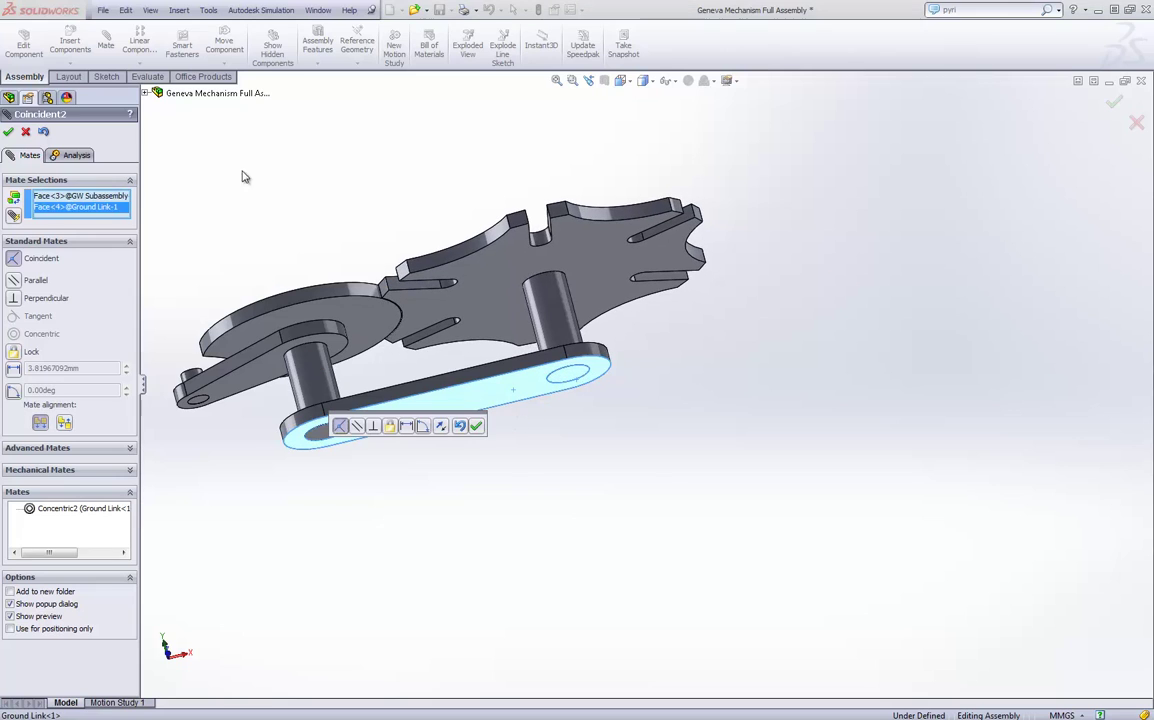
{"action": "left_click", "coordinate": [9, 132]}
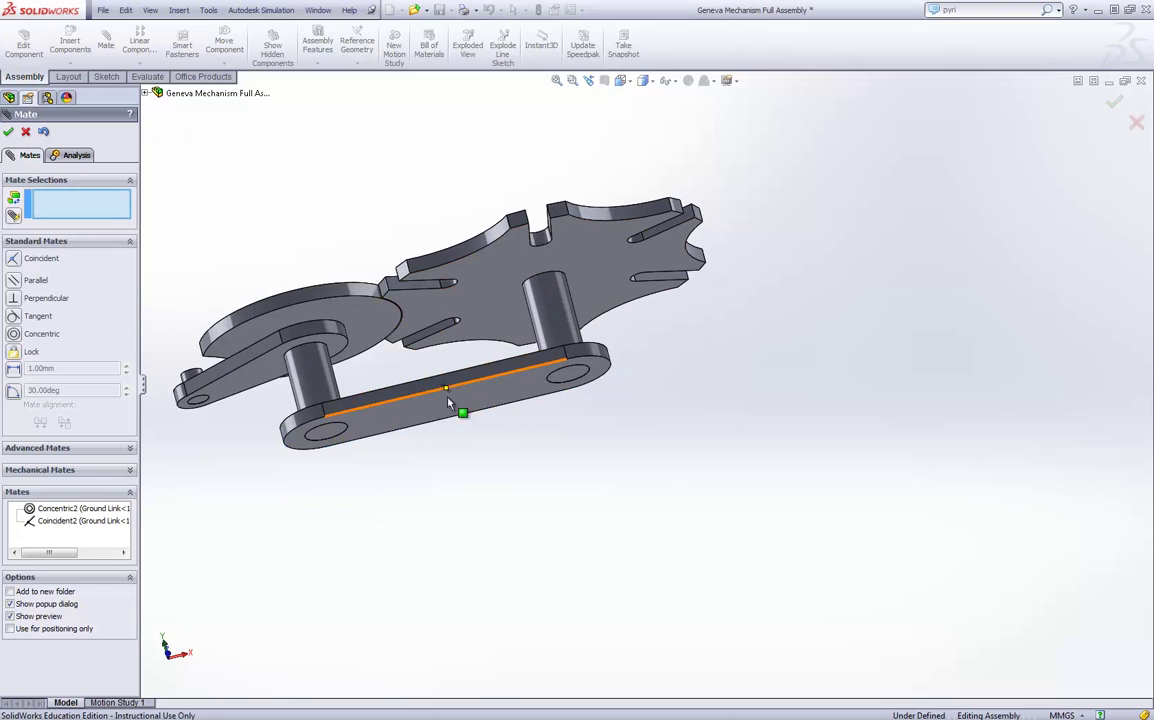
{"action": "middle_click_drag", "start_coordinate": [402, 362], "coordinate": [600, 555]}
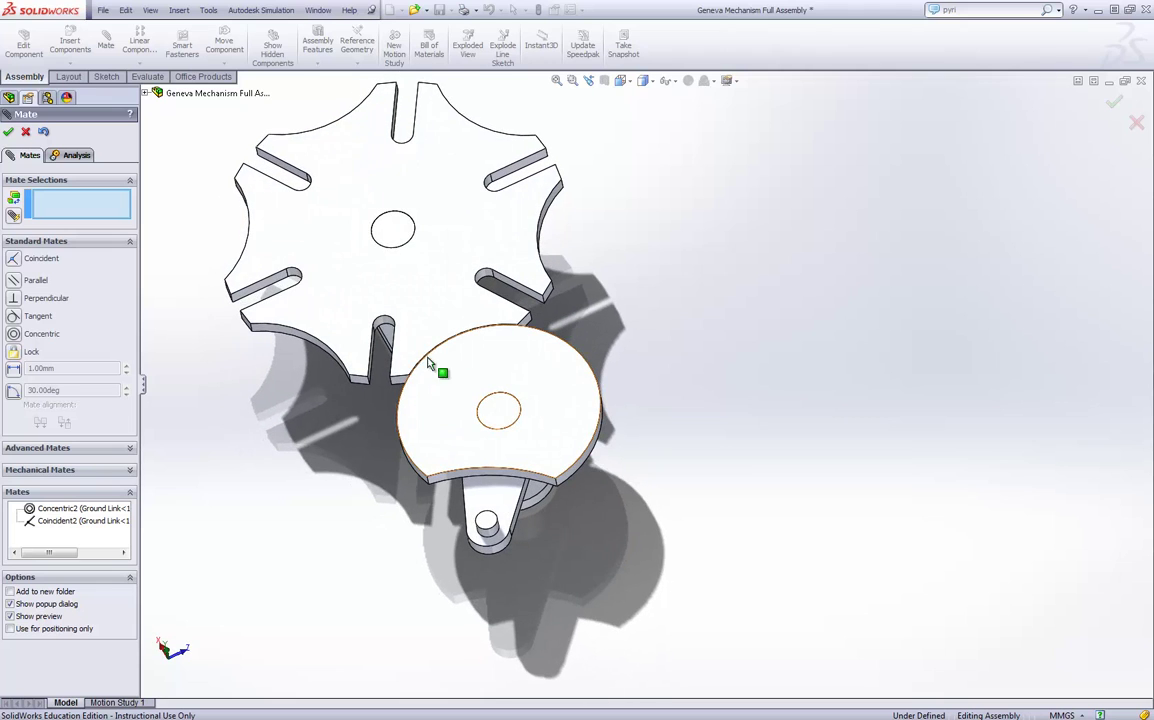
{"action": "left_click", "coordinate": [26, 132]}
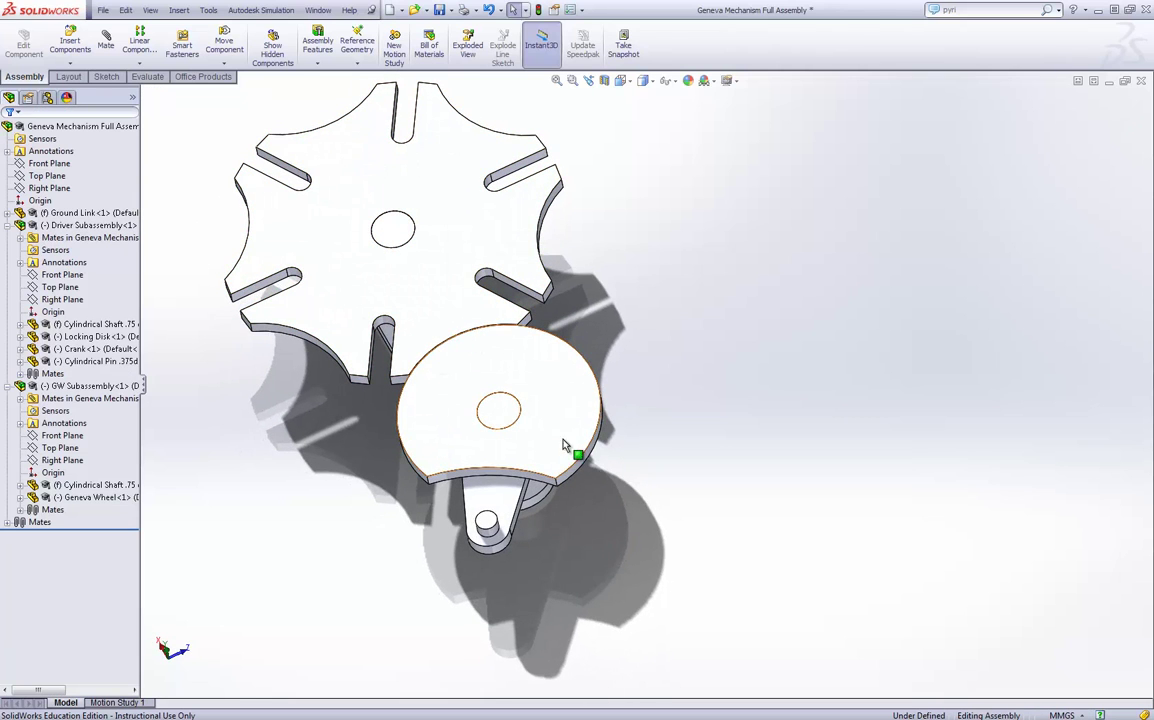
{"action": "middle_click_drag", "start_coordinate": [582, 430], "coordinate": [675, 469]}
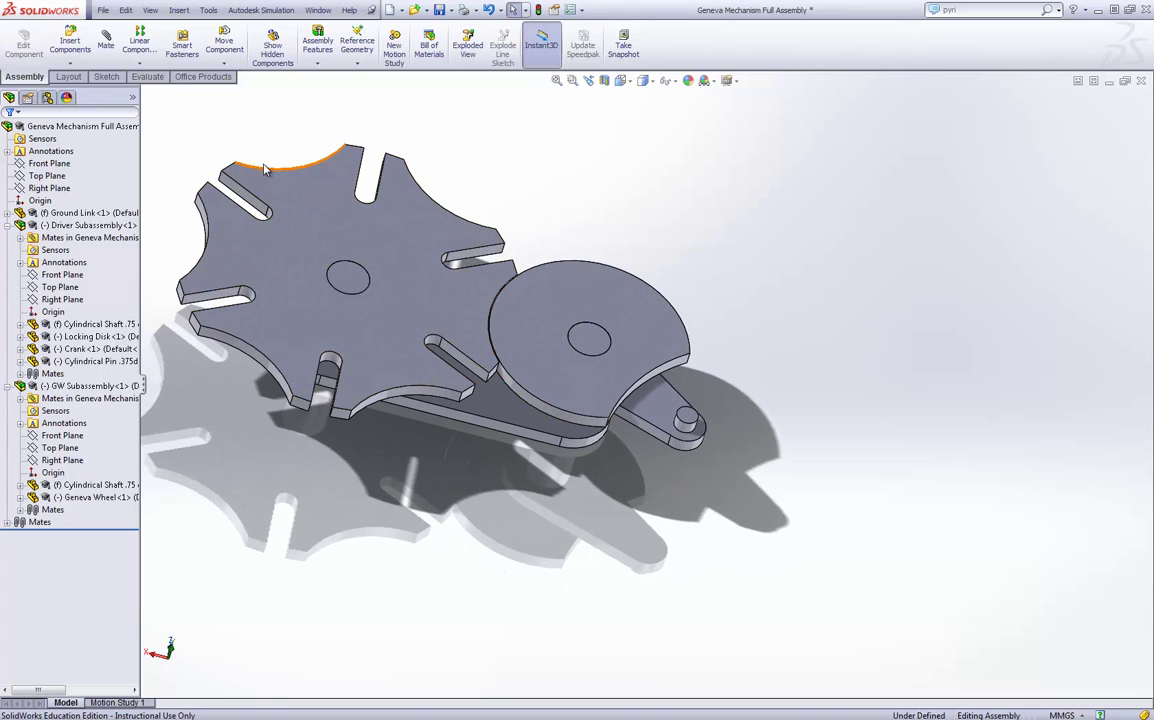
{"action": "left_click", "coordinate": [48, 163]}
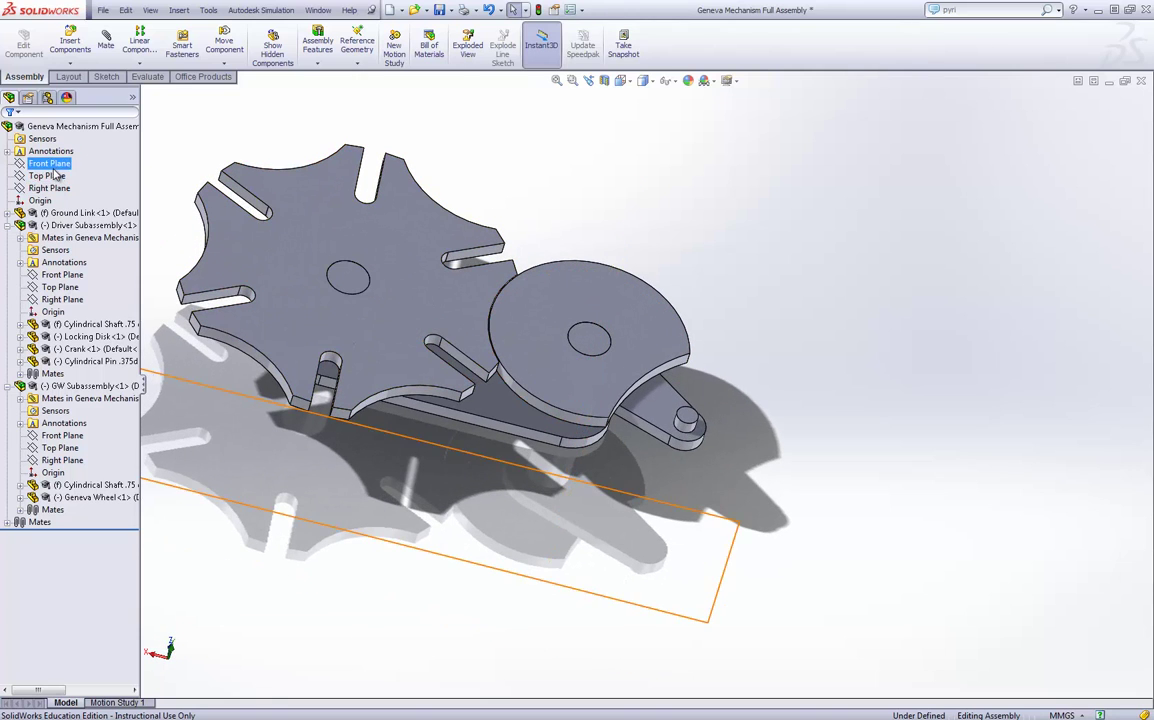
{"action": "left_click", "coordinate": [49, 188]}
{"action": "key", "text": "Escape"}
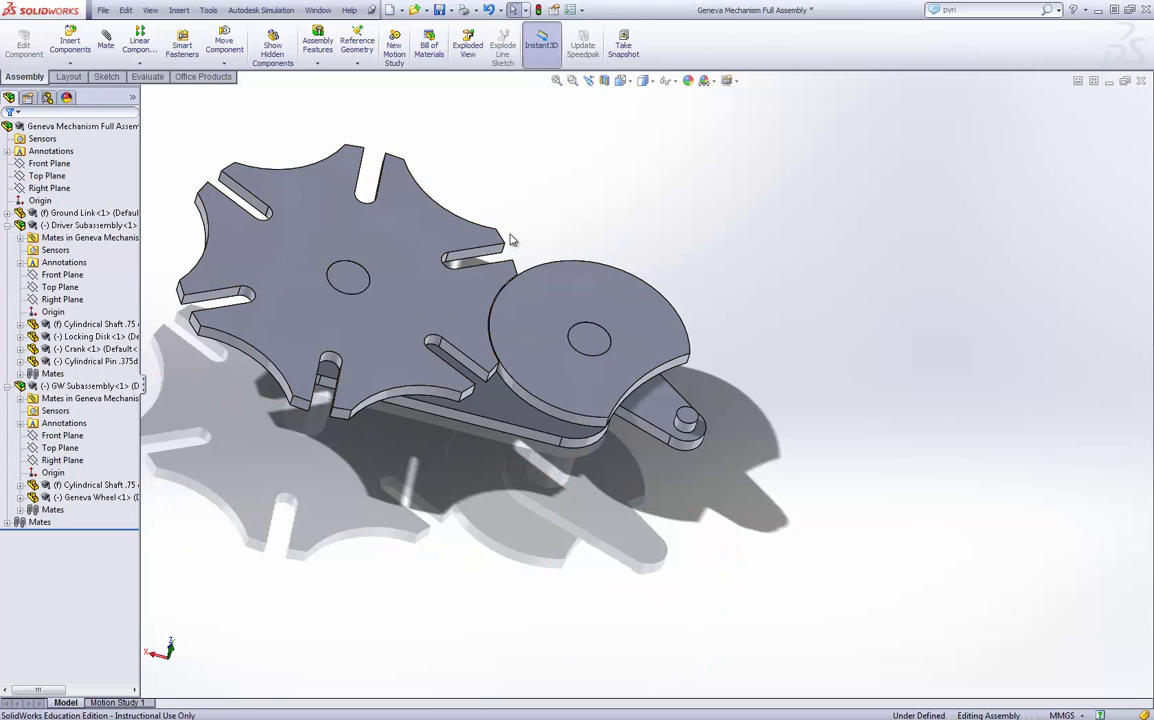
Rotate the crank by its pin toward the Geneva wheel and nudge the wheel to test its fit against the locking disk
{"action": "left_click", "coordinate": [457, 253]}
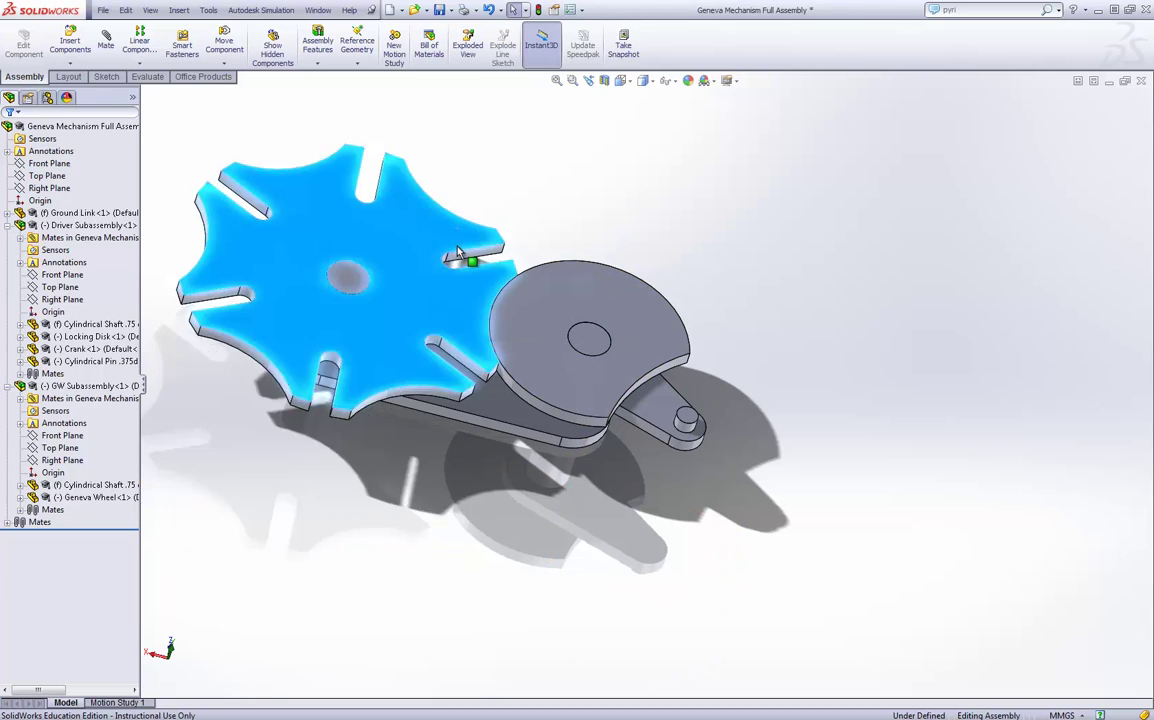
{"action": "left_click_drag", "start_coordinate": [457, 253], "coordinate": [430, 262]}
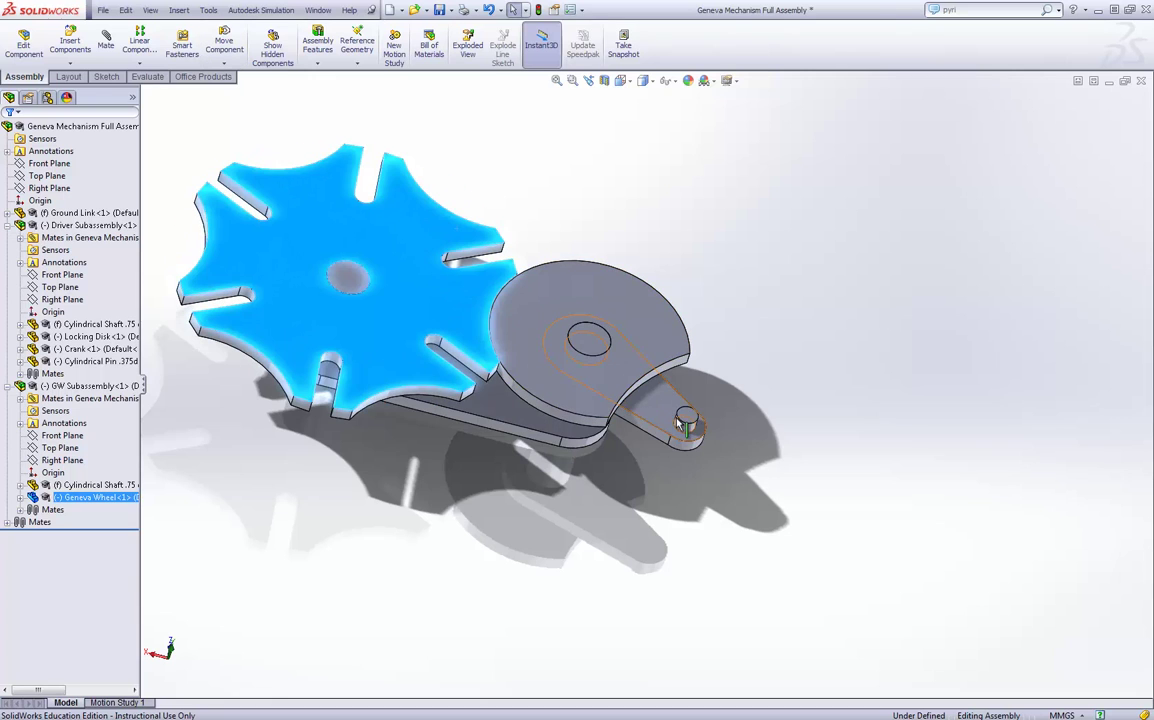
{"action": "left_click_drag", "start_coordinate": [681, 424], "coordinate": [615, 418]}
{"action": "middle_click_drag", "start_coordinate": [528, 224], "coordinate": [520, 246]}
{"action": "scroll", "coordinate": [475, 300], "scroll_direction": "down", "scroll_amount": 5}
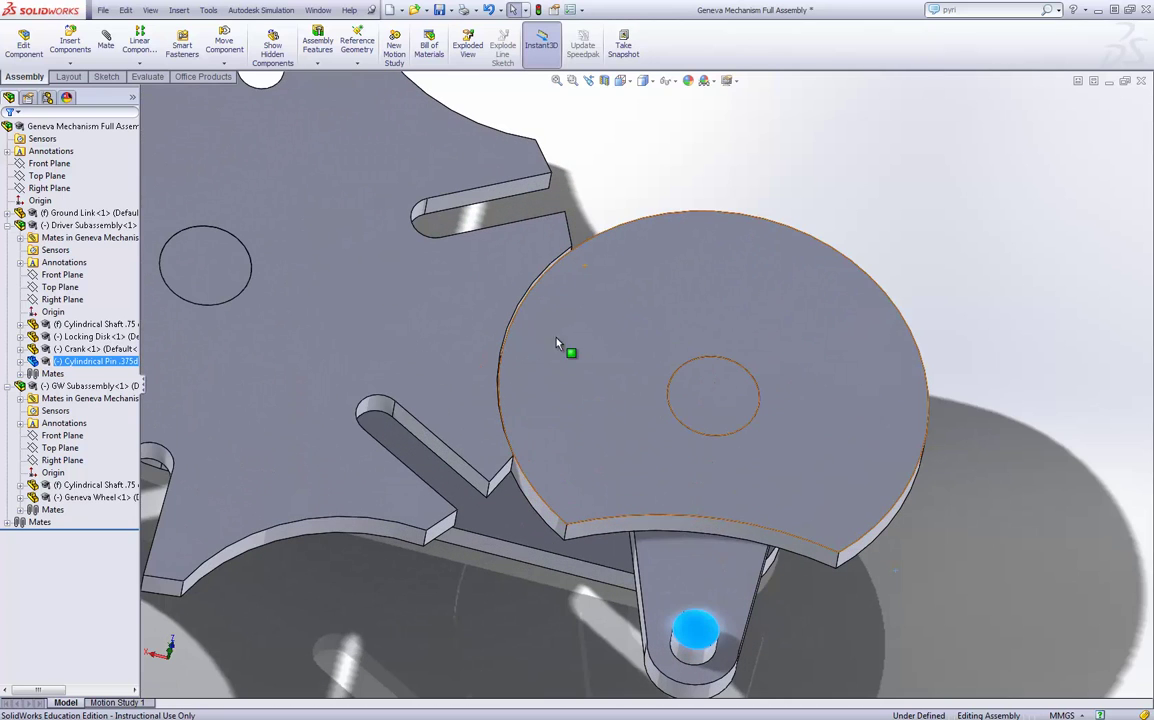
{"action": "left_click", "coordinate": [497, 466]}
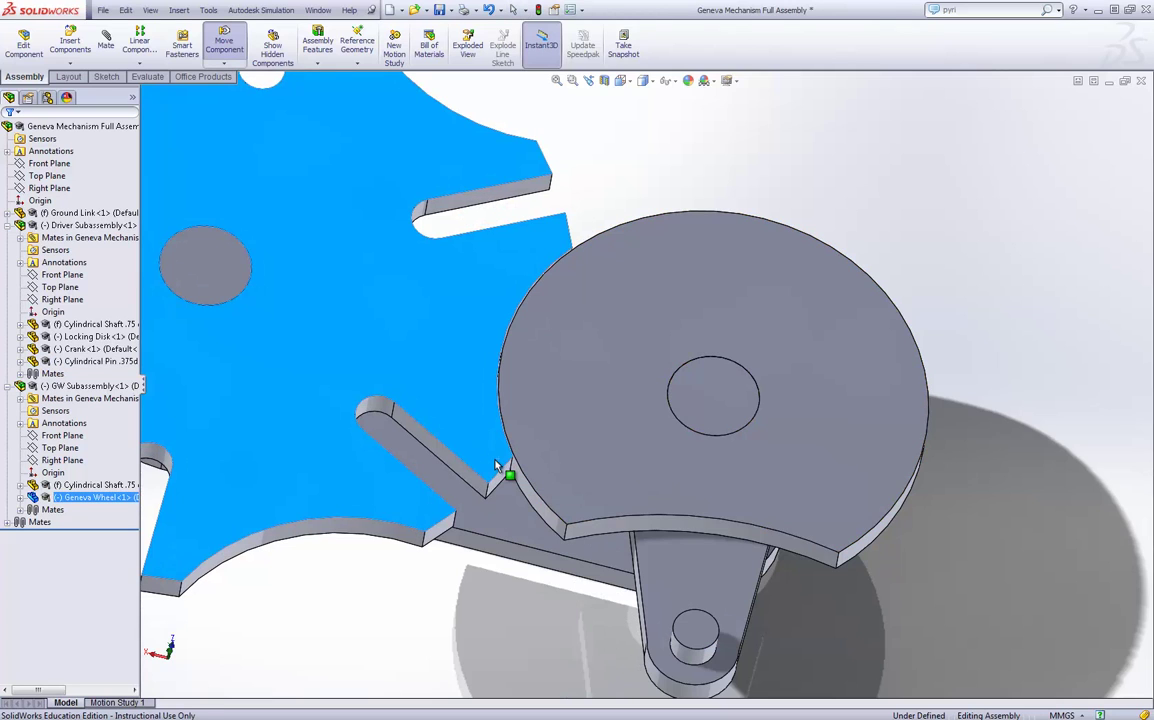
{"action": "left_click_drag", "start_coordinate": [497, 466], "coordinate": [500, 463]}
{"action": "key", "text": "f"}
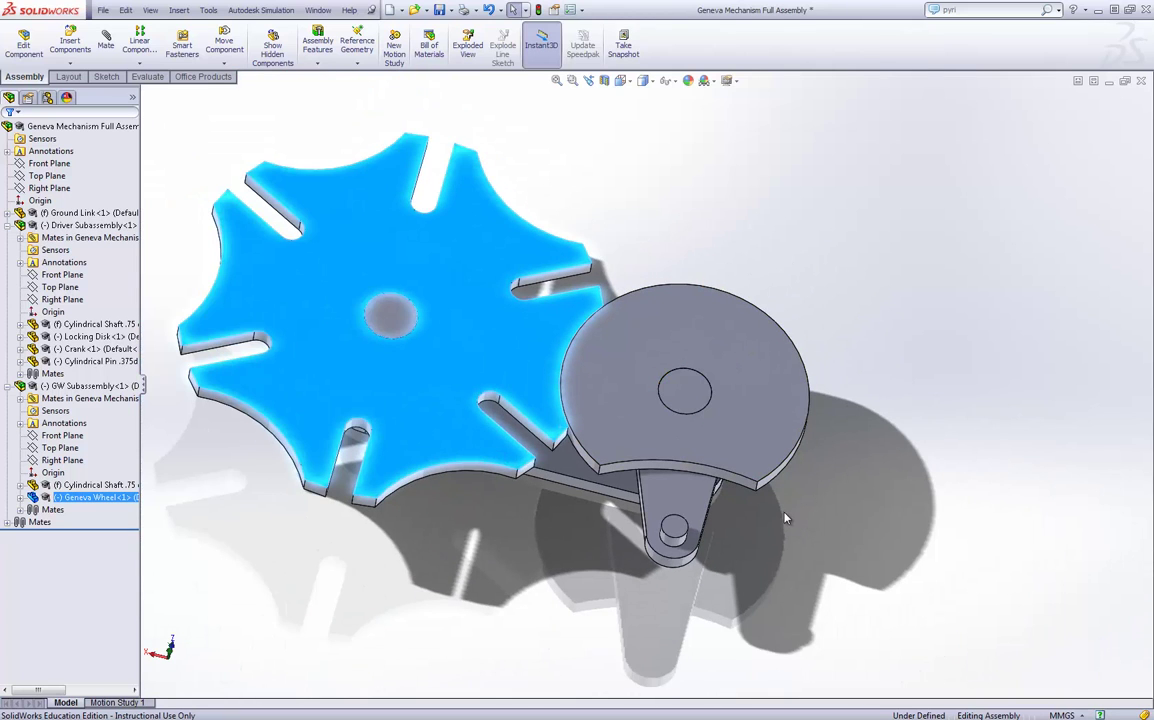
Color the Locking Disk component blue (RGB 0, 0, 255) at component level
{"action": "middle_click_drag", "start_coordinate": [785, 517], "coordinate": [536, 386]}
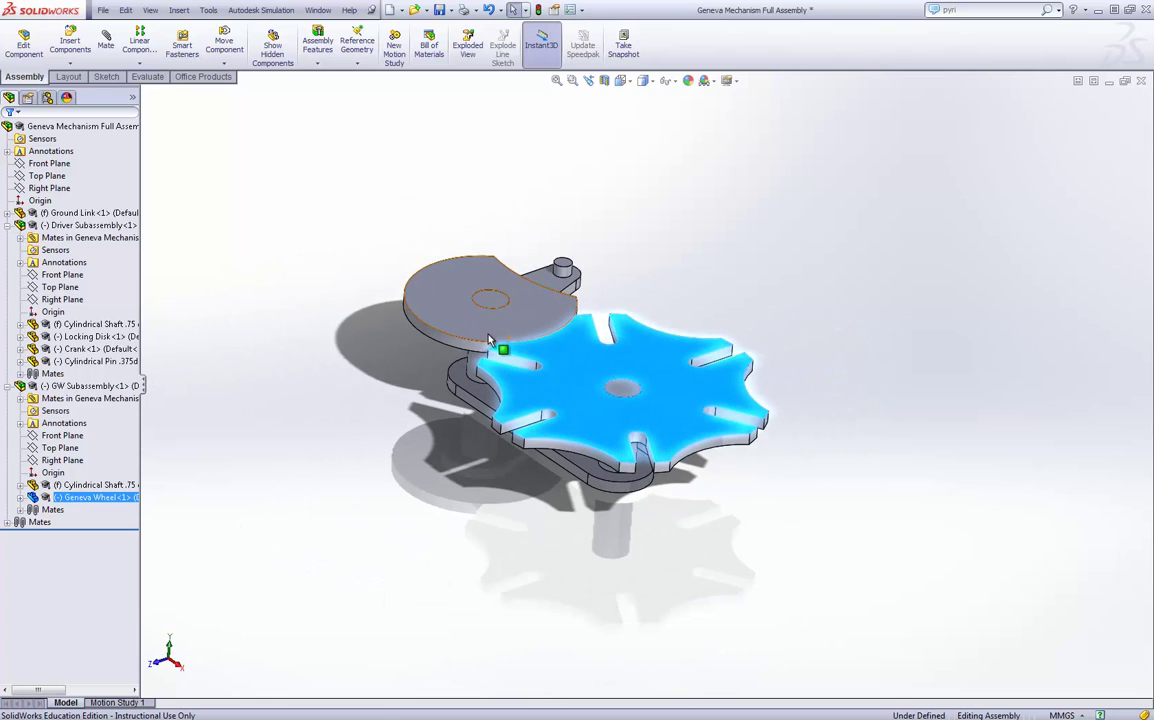
{"action": "scroll", "coordinate": [490, 341], "scroll_direction": "down", "scroll_amount": 2}
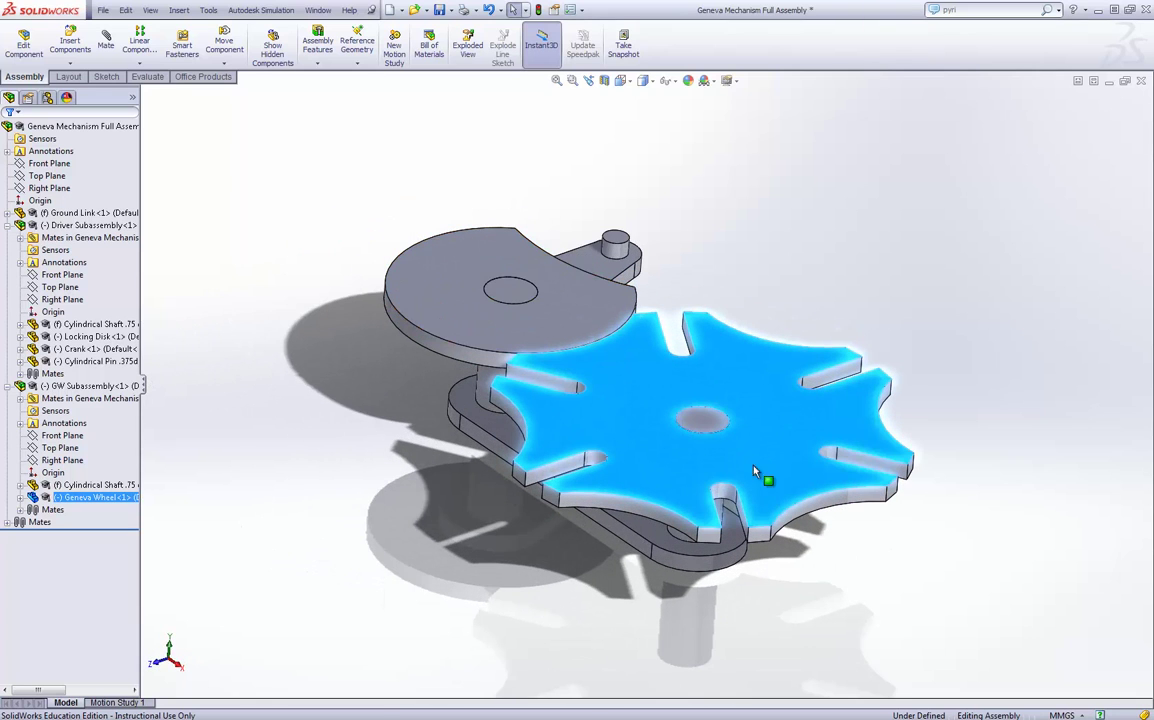
{"action": "left_click", "coordinate": [808, 303]}
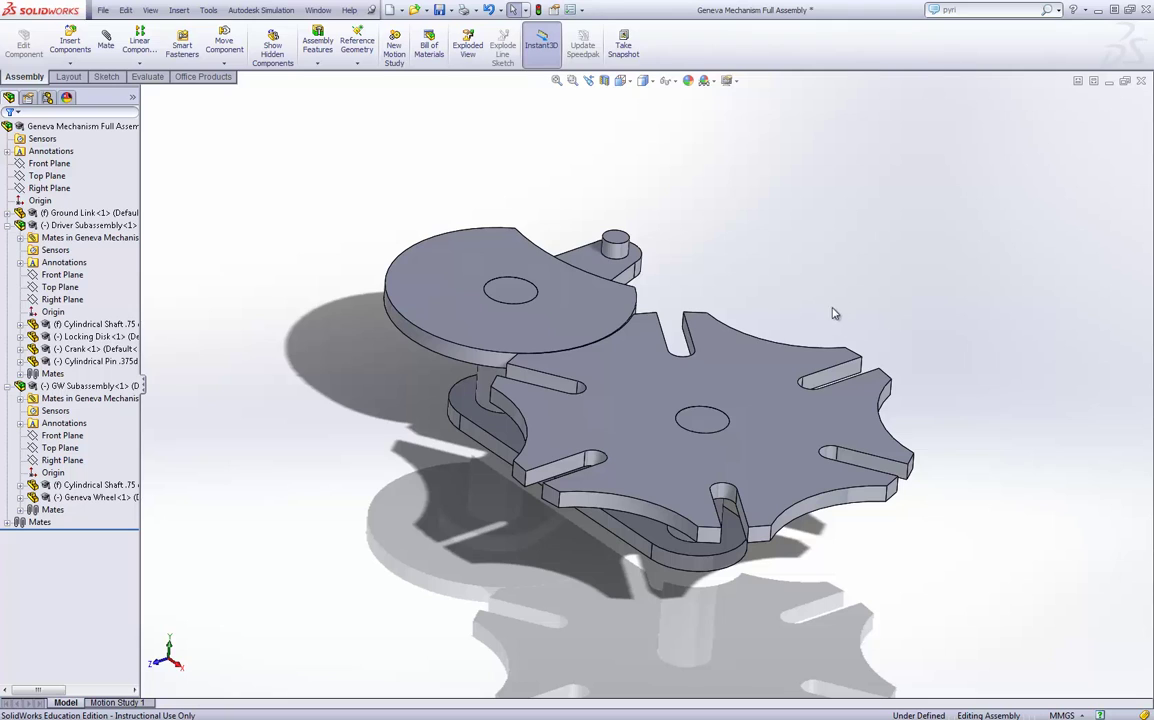
{"action": "left_click", "coordinate": [587, 319]}
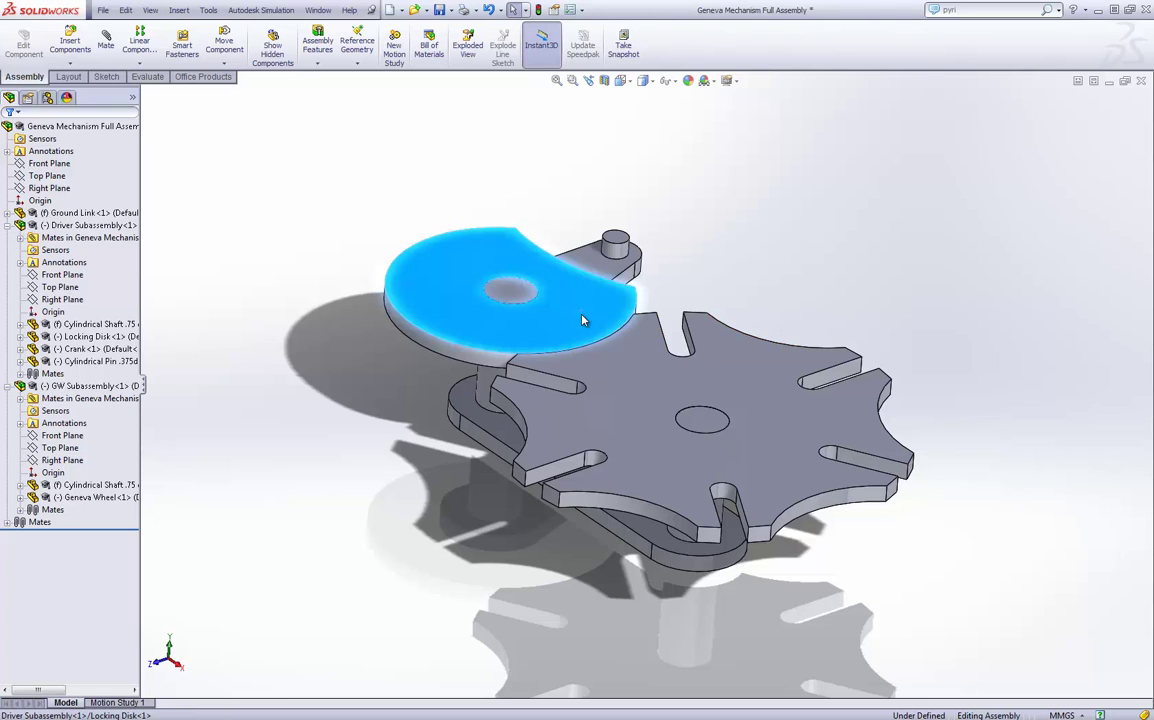
{"action": "right_click", "coordinate": [587, 319]}
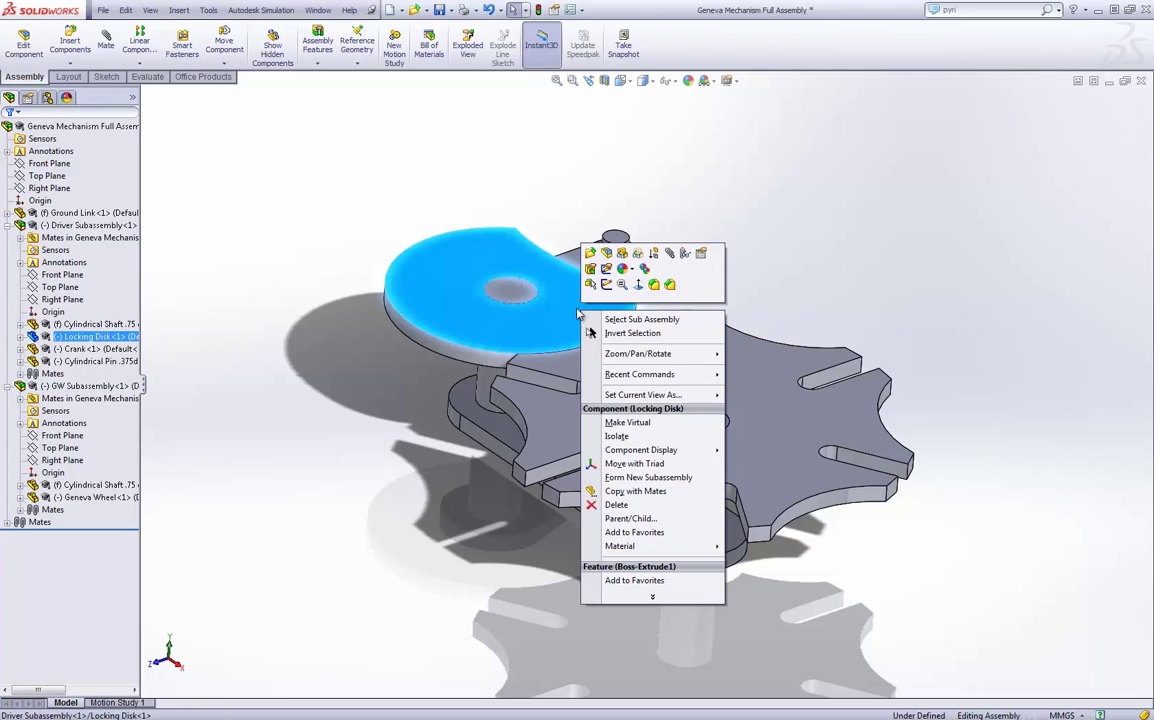
{"action": "left_click", "coordinate": [631, 271]}
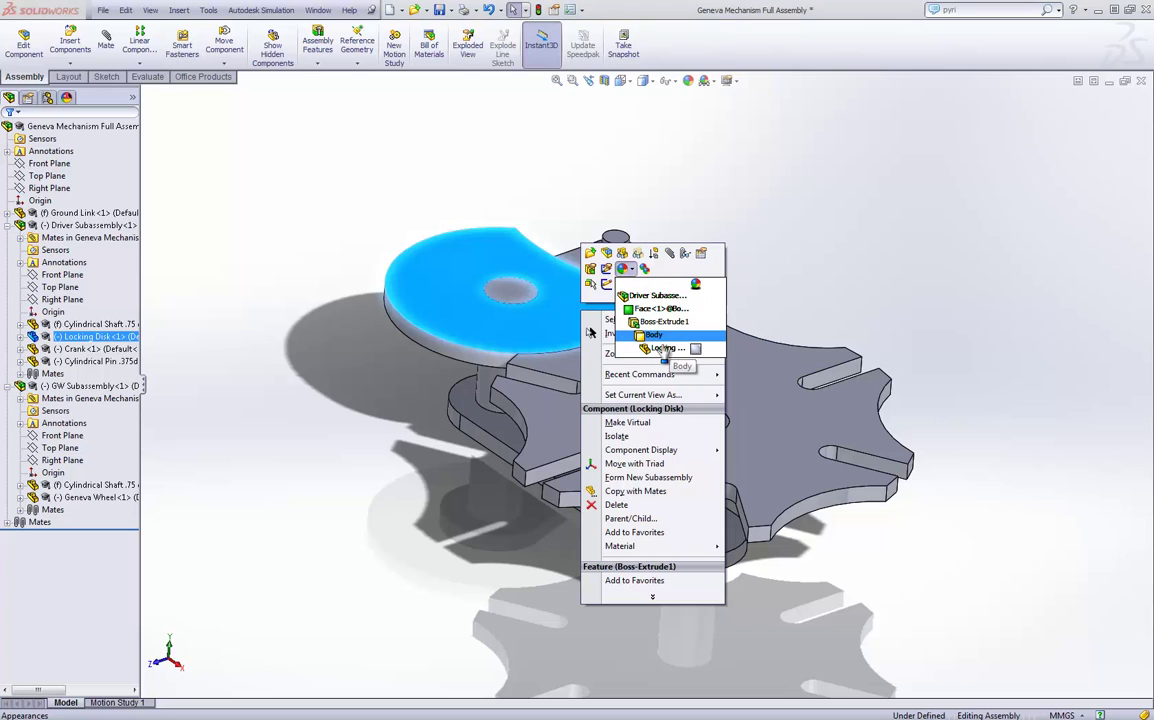
{"action": "left_click", "coordinate": [664, 348]}
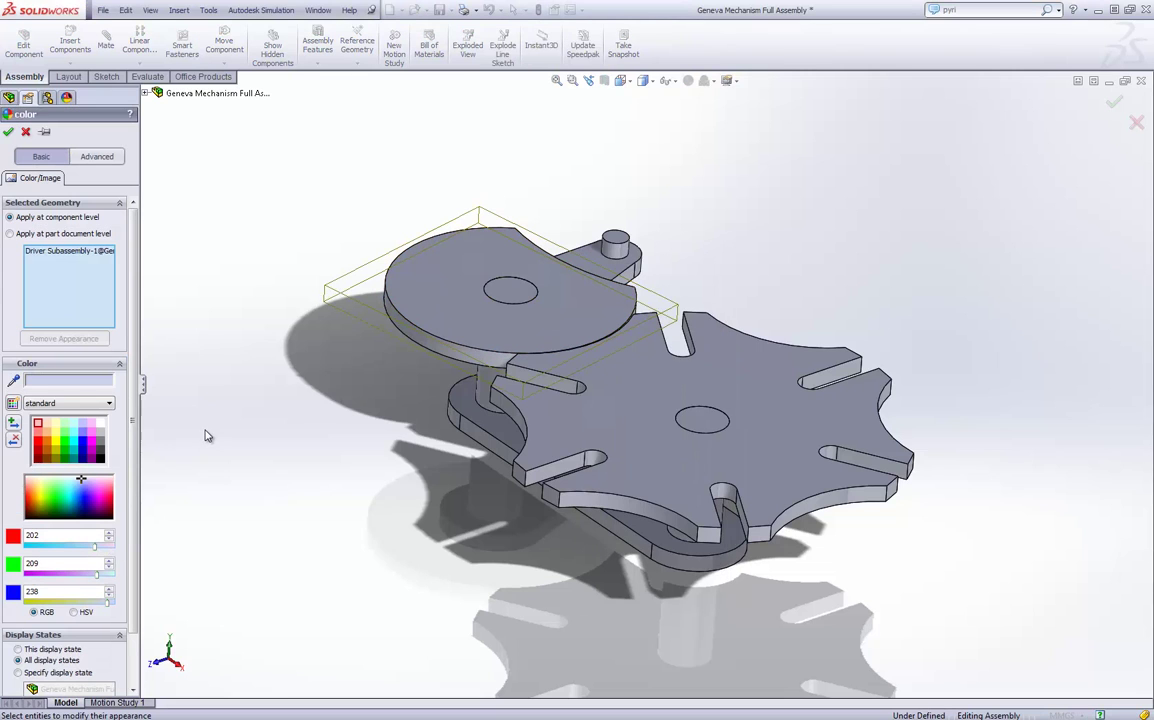
{"action": "left_click", "coordinate": [86, 445]}
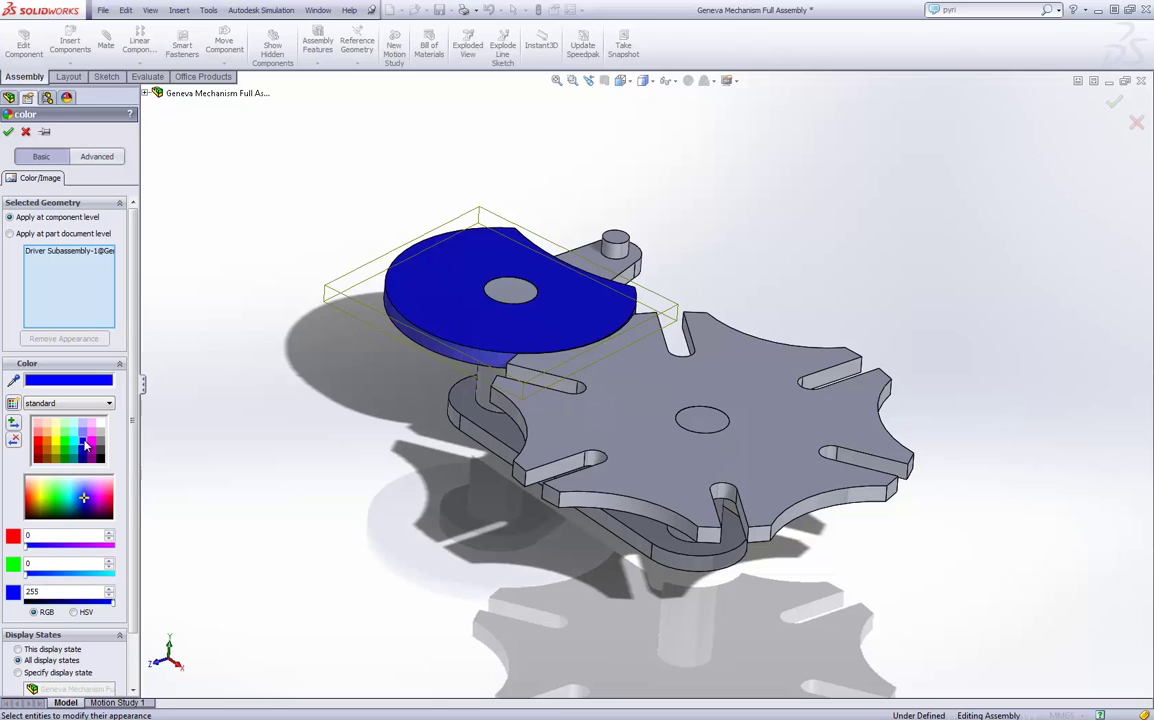
{"action": "left_click", "coordinate": [8, 132]}
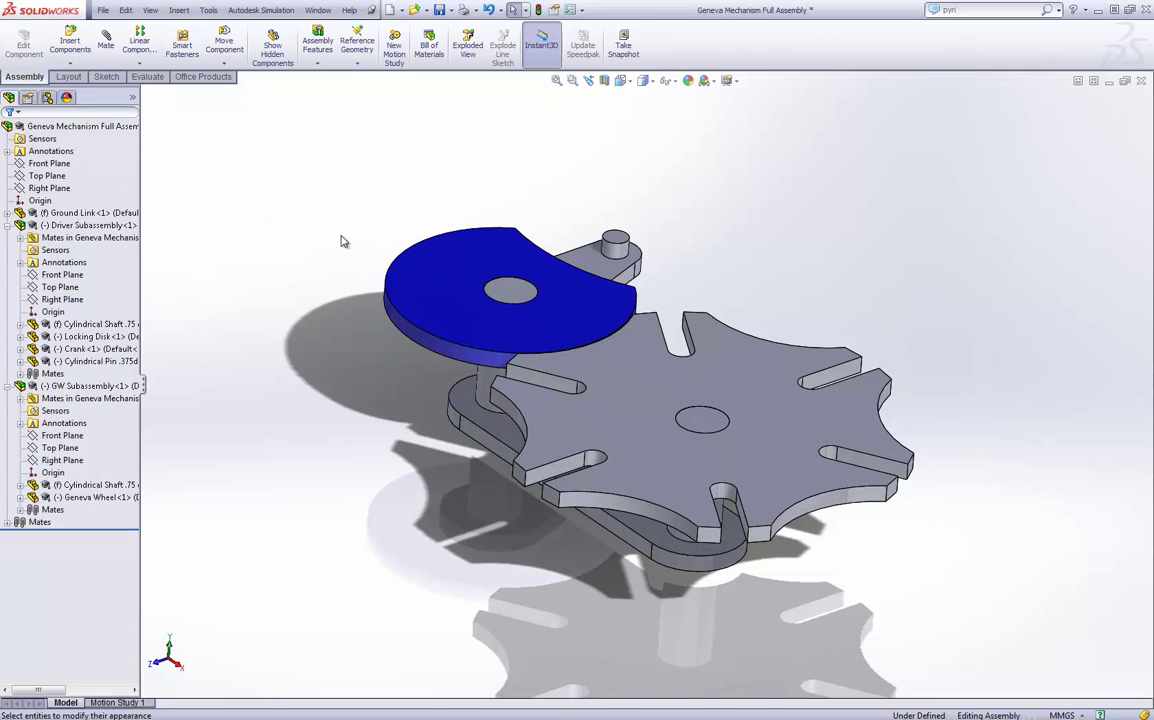
Color the cylindrical pin on the crank the same blue (RGB 0, 0, 255)
{"action": "right_click", "coordinate": [617, 247]}
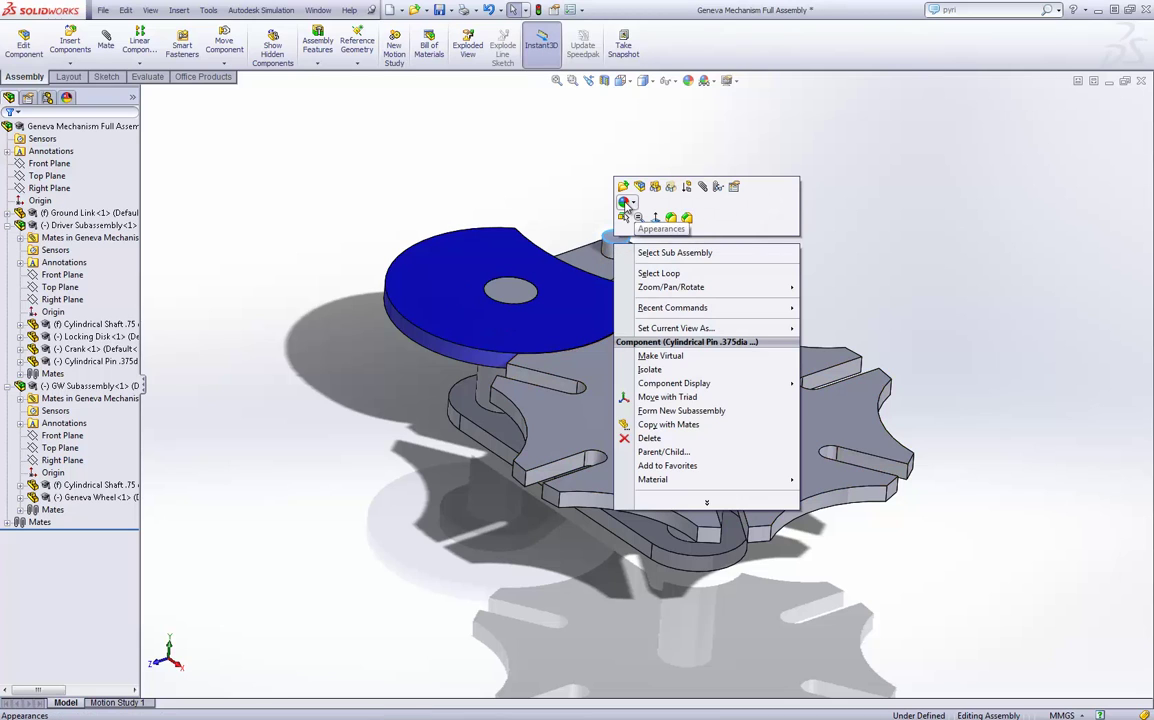
{"action": "left_click", "coordinate": [625, 203]}
{"action": "left_click", "coordinate": [676, 236]}
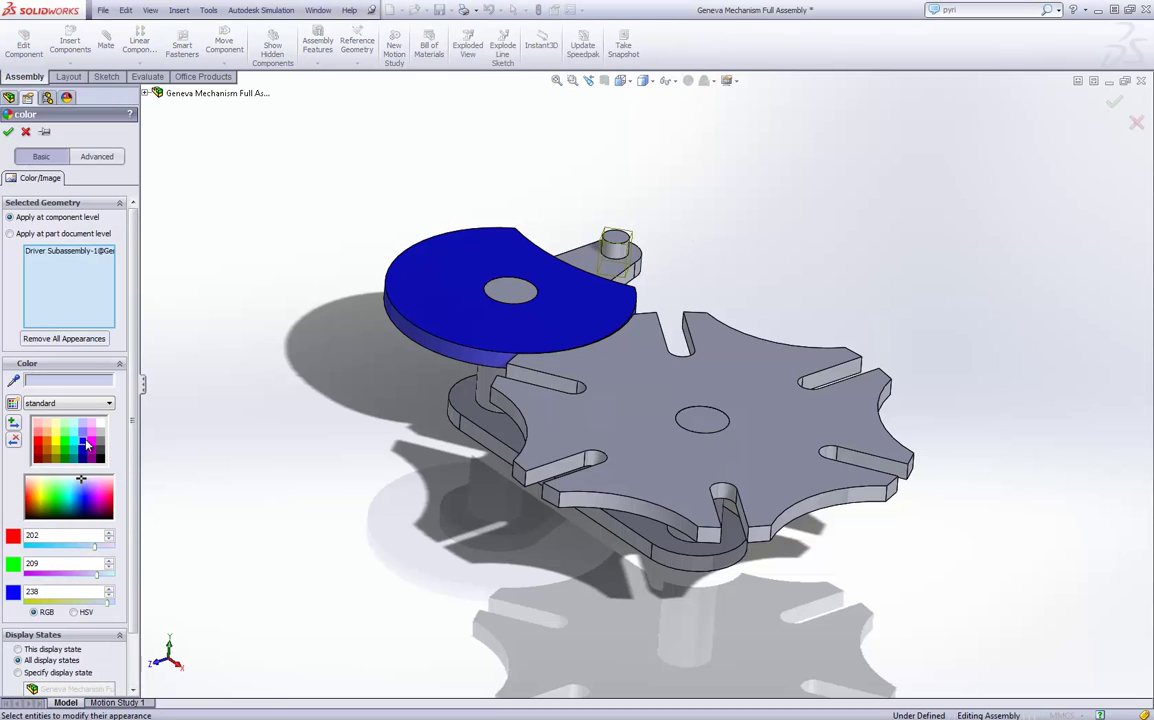
{"action": "left_click", "coordinate": [86, 443]}
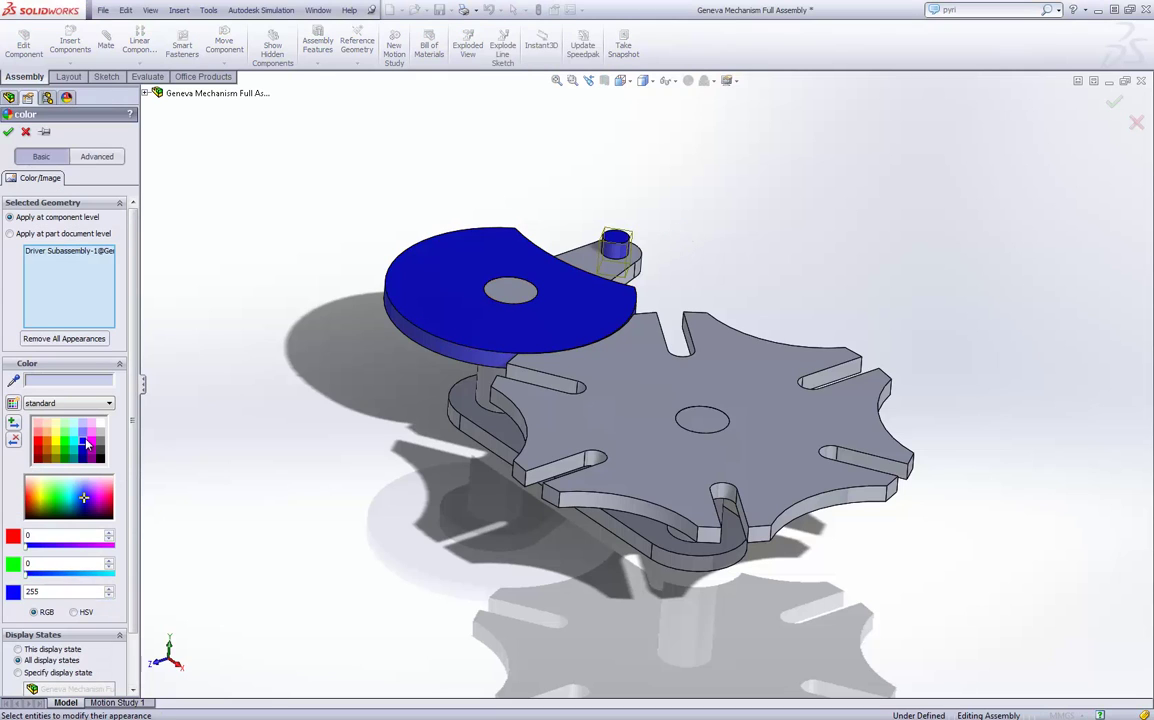
{"action": "left_click", "coordinate": [11, 133]}
Color the Geneva Wheel component magenta (RGB 255, 0, 167) at component level
{"action": "right_click", "coordinate": [771, 381]}
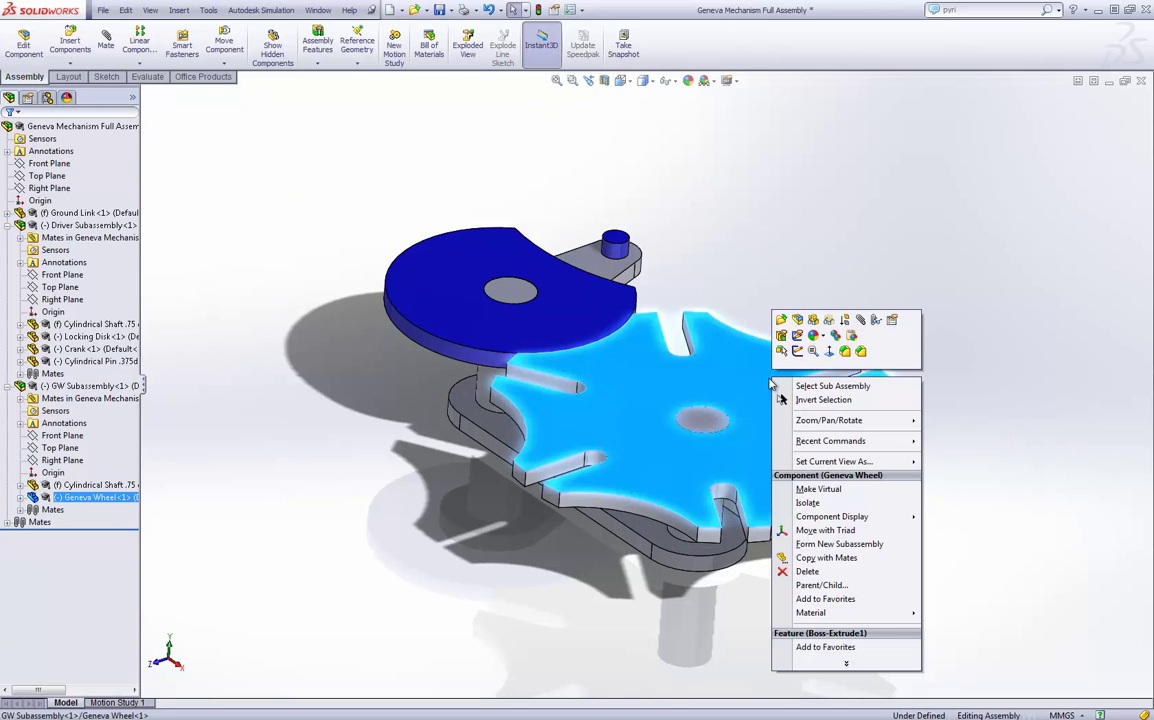
{"action": "left_click", "coordinate": [816, 337]}
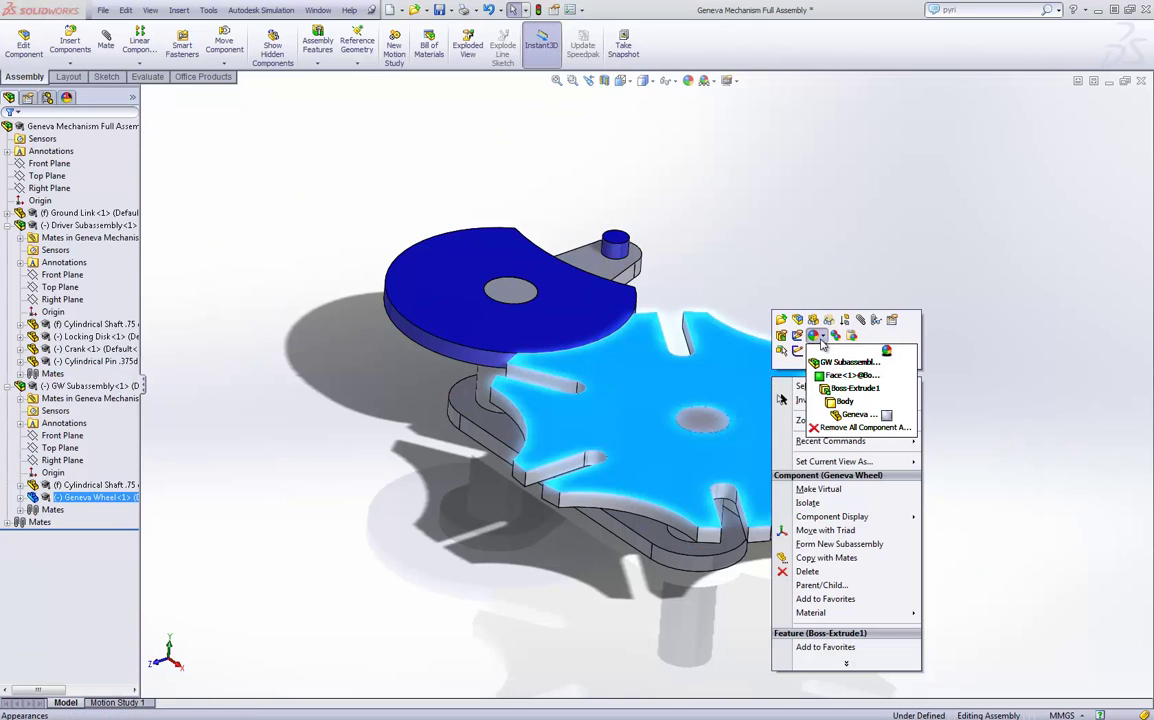
{"action": "left_click", "coordinate": [838, 362]}
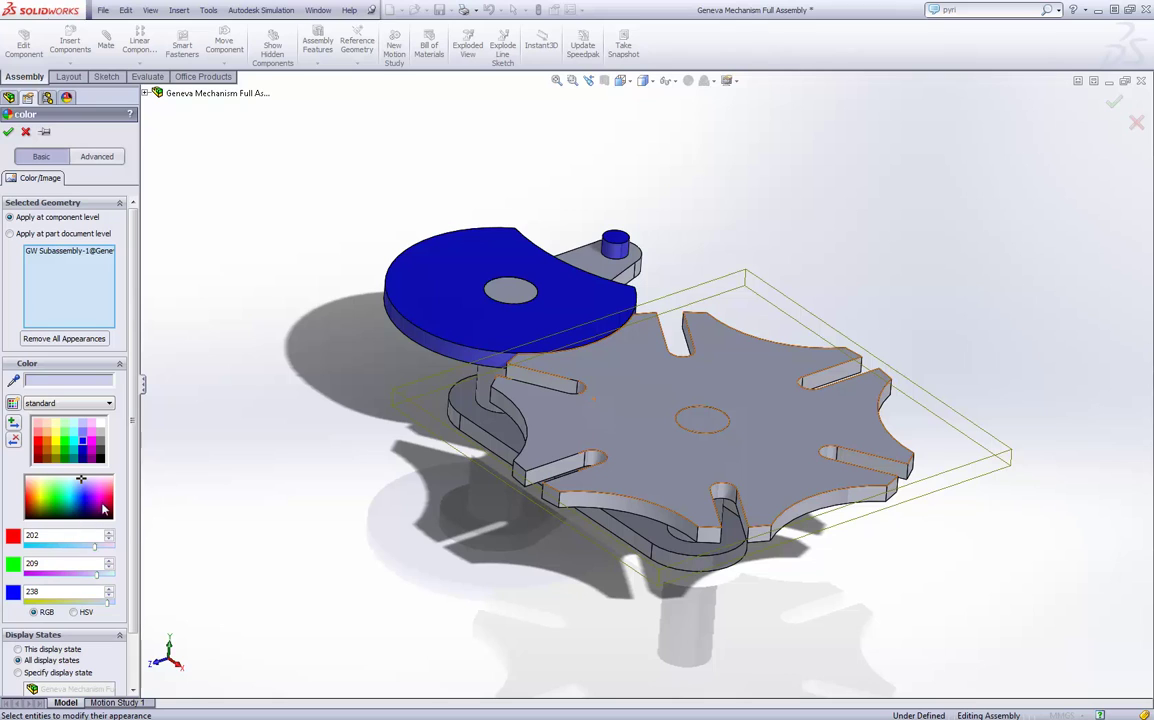
{"action": "left_click", "coordinate": [105, 501]}
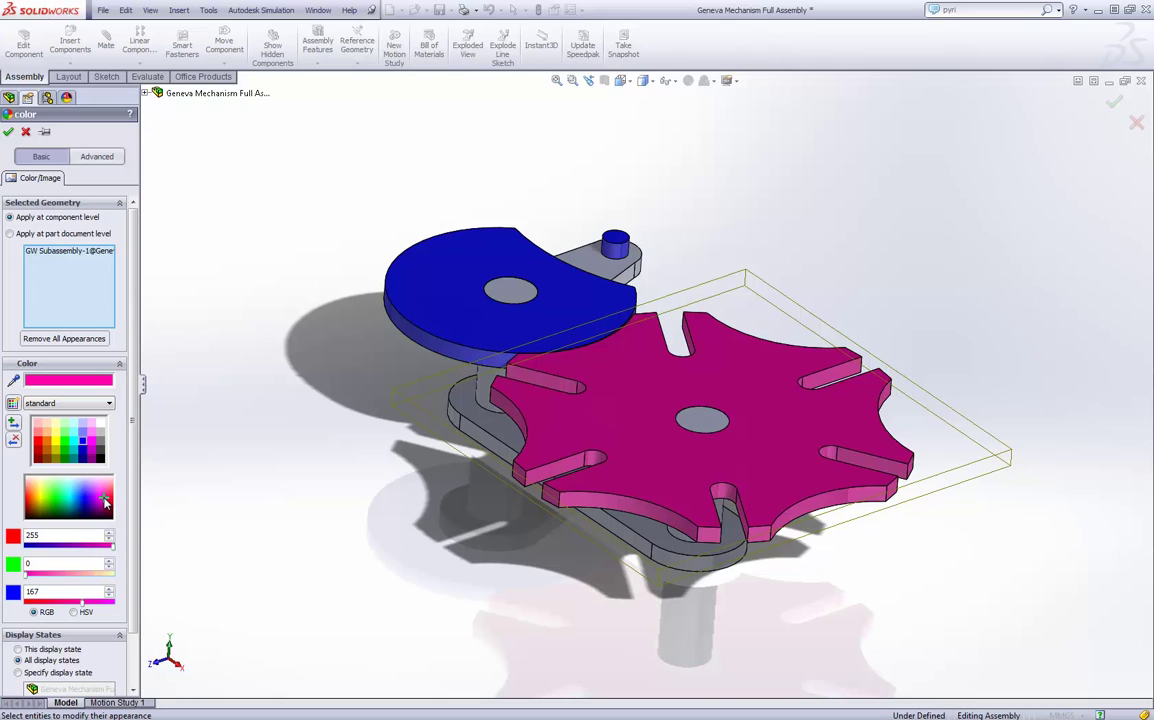
{"action": "left_click", "coordinate": [8, 131]}
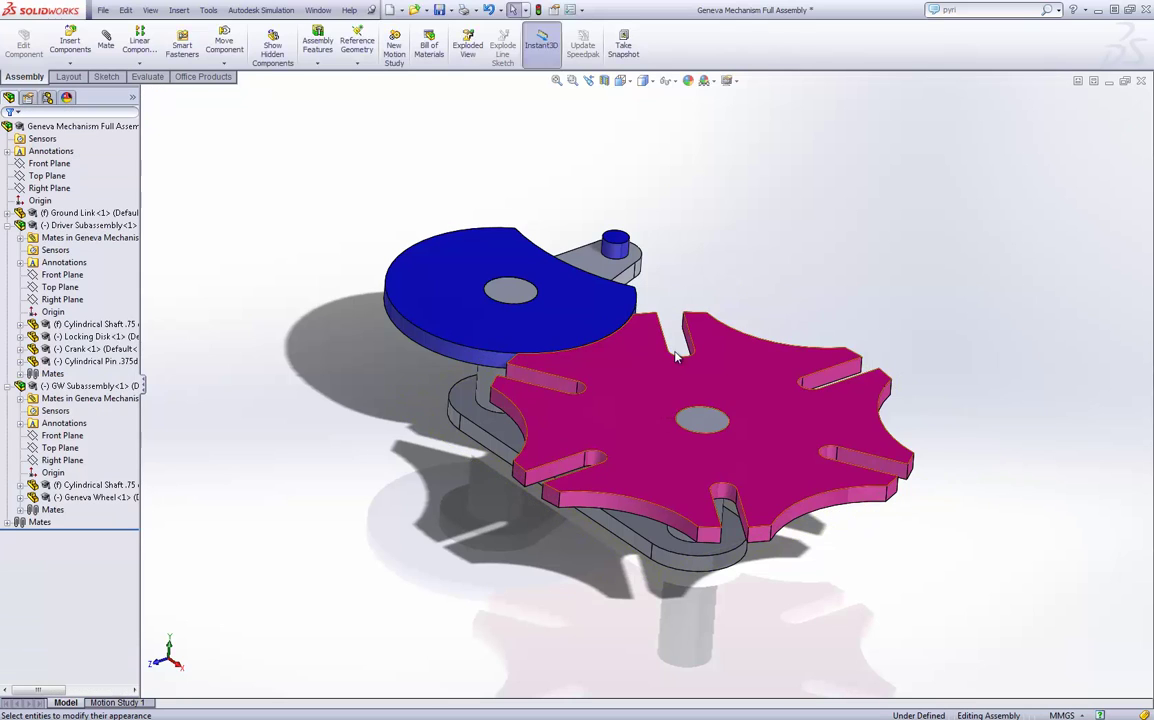
{"action": "middle_click_drag", "start_coordinate": [872, 302], "coordinate": [860, 378]}
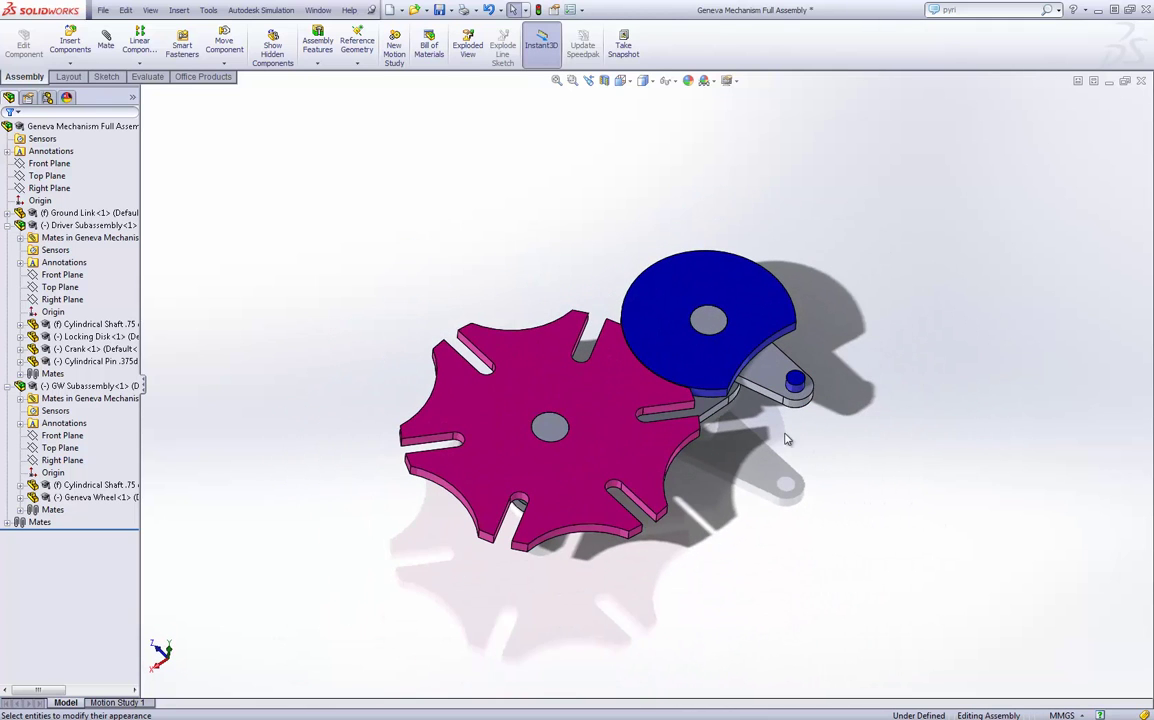